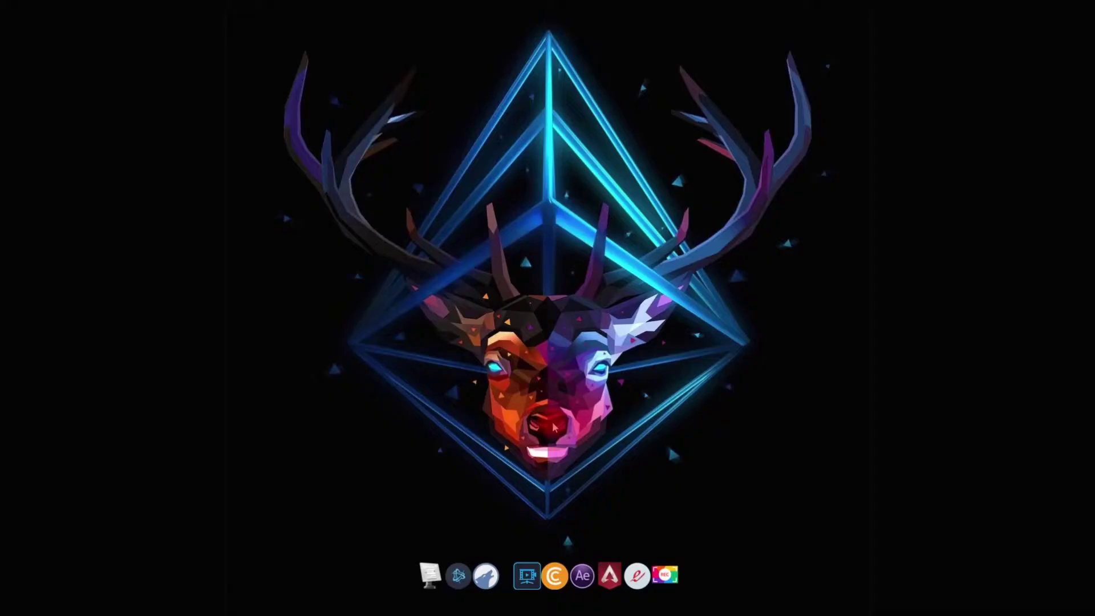
Launch CryptoTab Browser from the taskbar to a blank new tab page
mouse_move(562, 610)
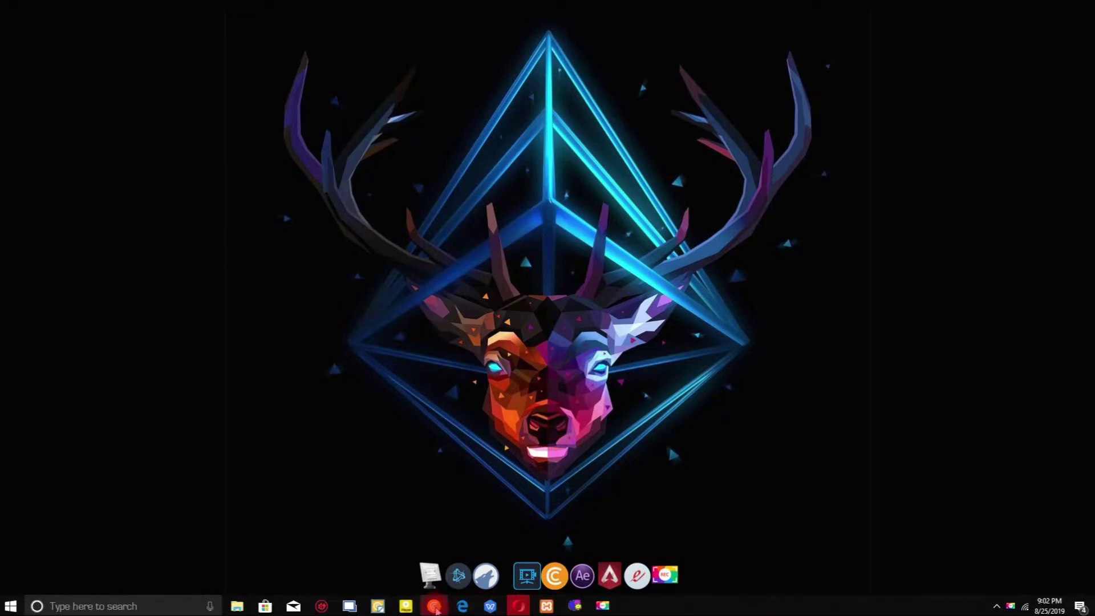
left_click(434, 607)
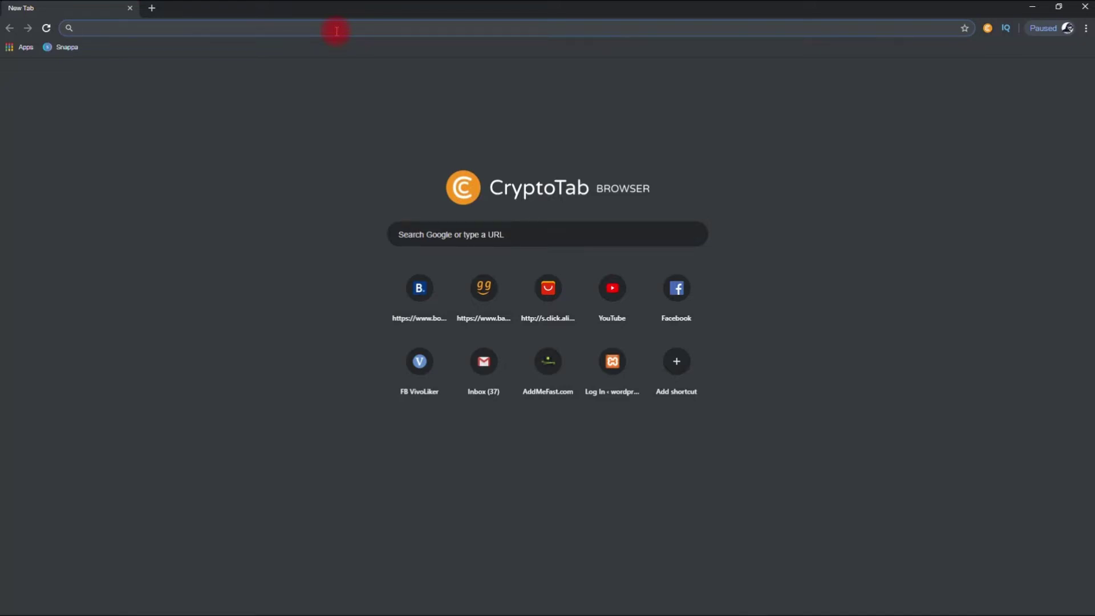
Search Google for 'infinityfree', open the InfinityFree site and go to its sign-up form
type("fr")
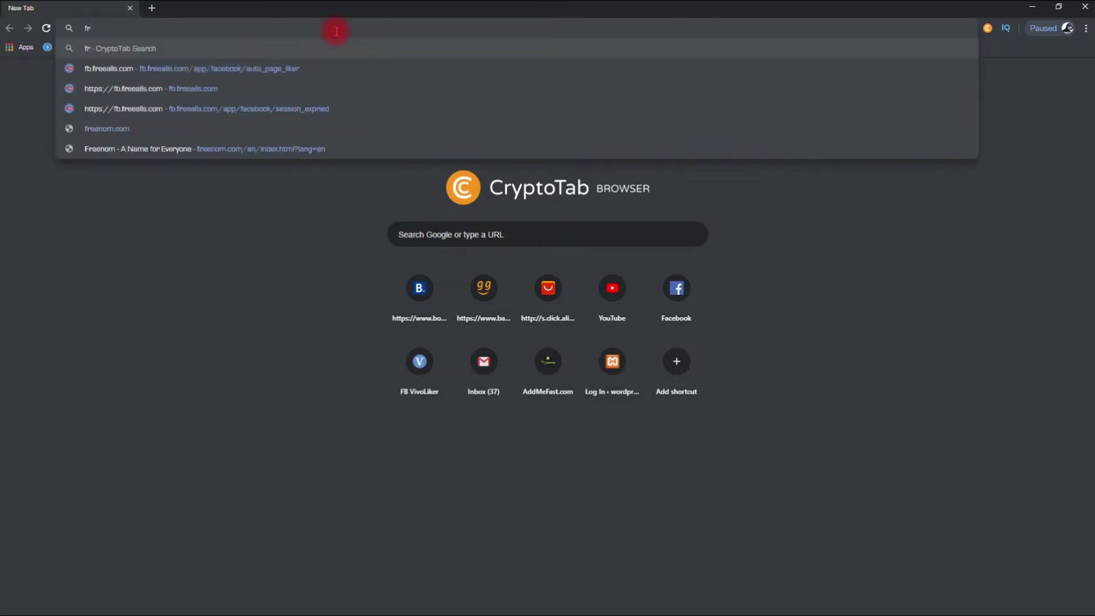
key("BackSpace")
key("BackSpace")
type("inf")
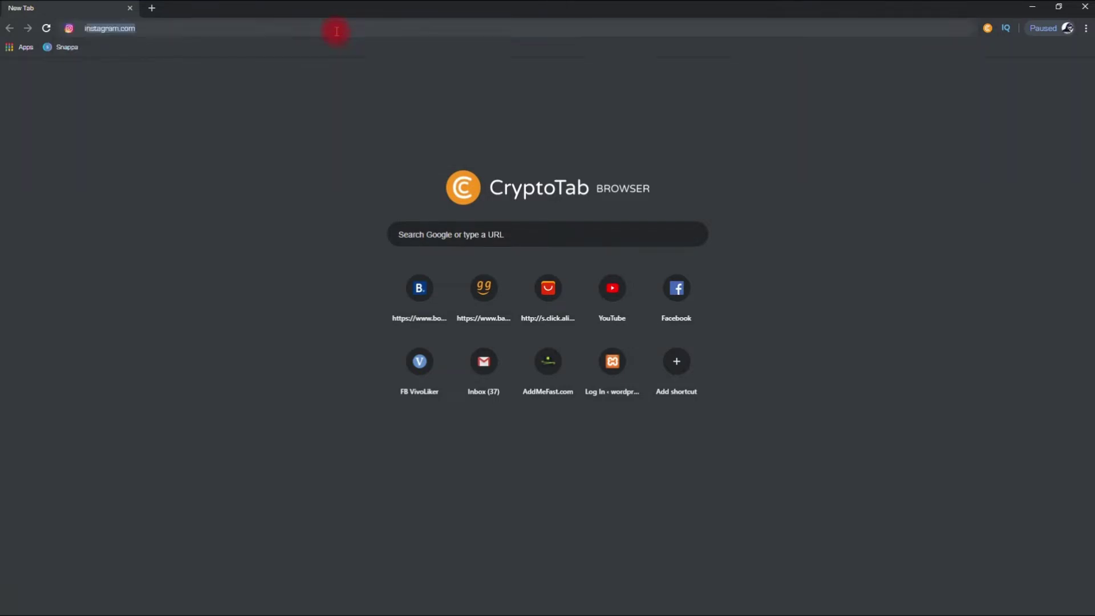
type("inity")
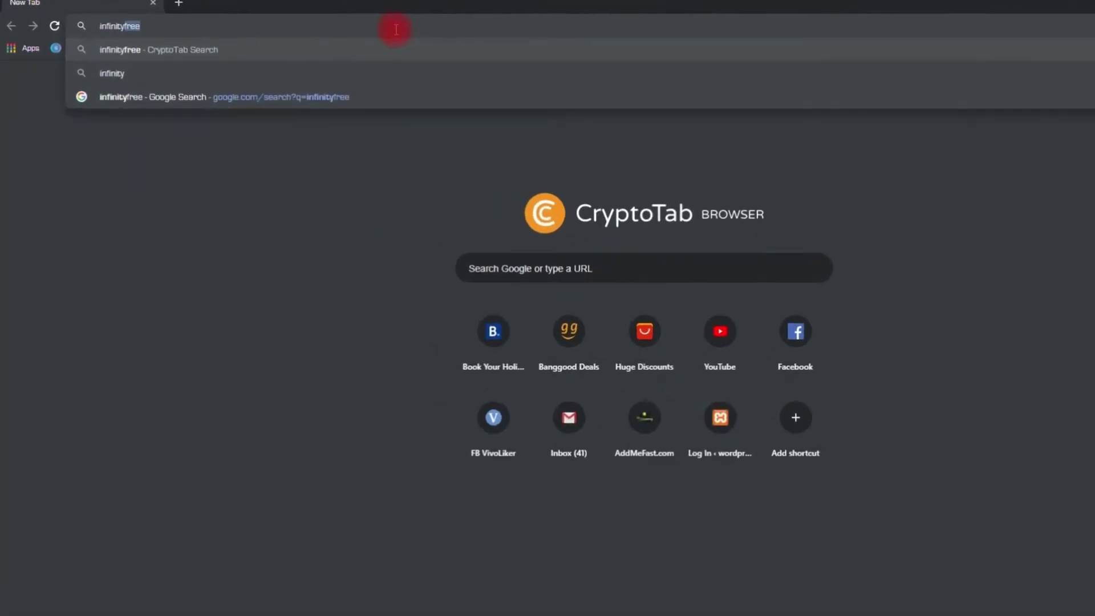
key("Return")
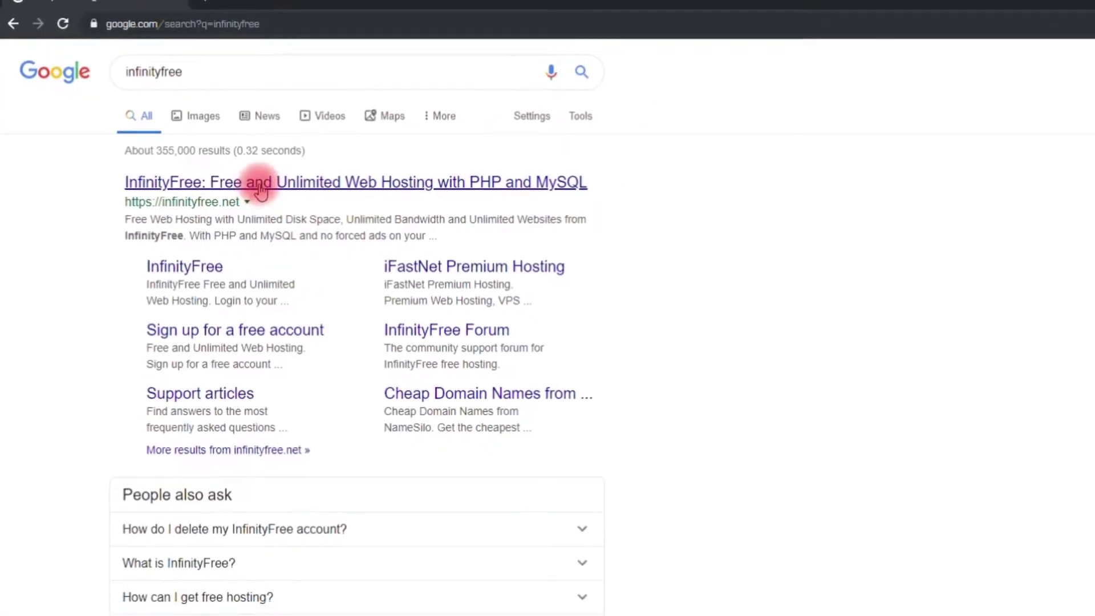
left_click(261, 190)
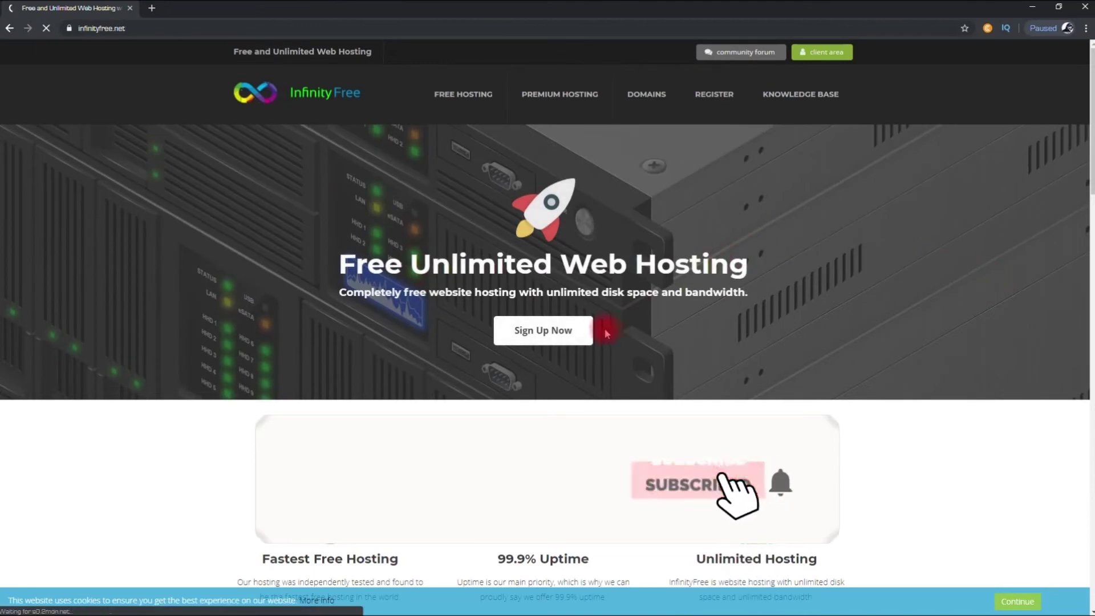
left_click(550, 331)
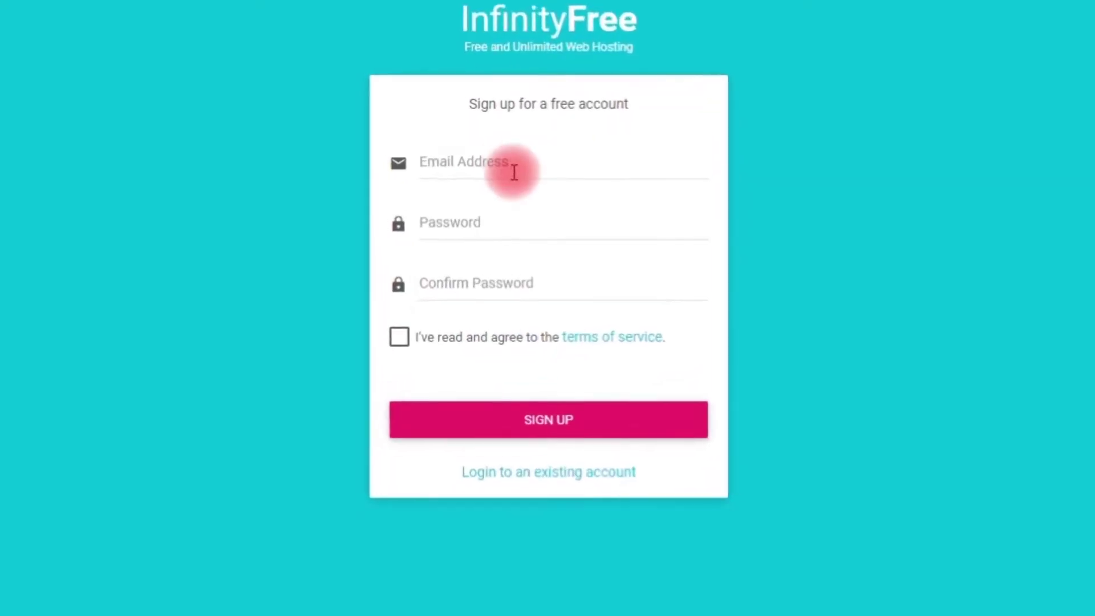
Fill in the saved e-mail, the account password and its confirmation, and accept the terms
left_click(503, 156)
left_click(504, 200)
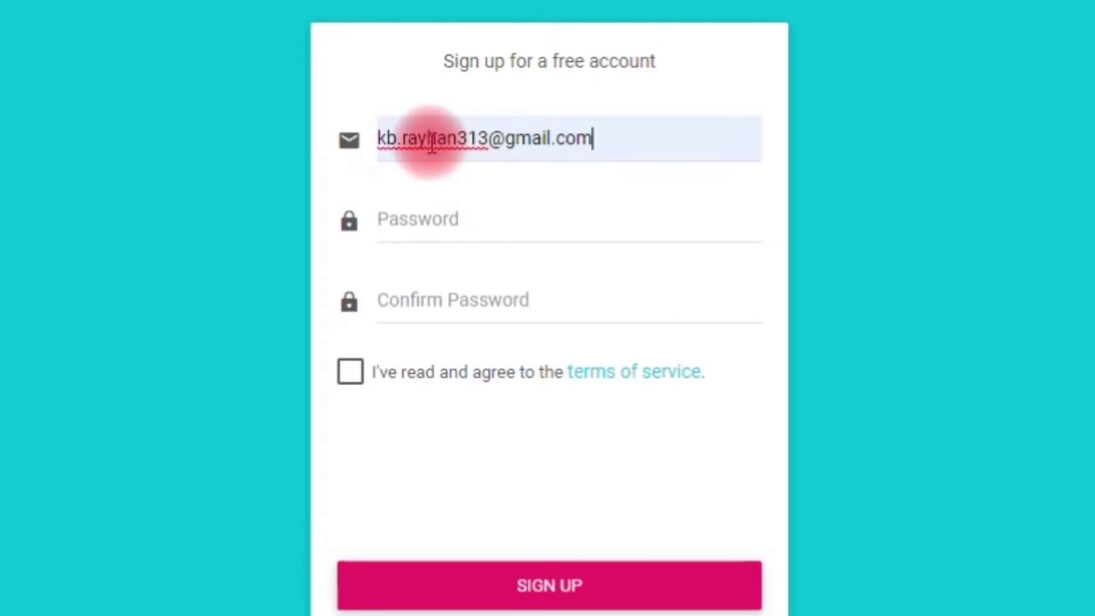
left_click(431, 206)
type("********")
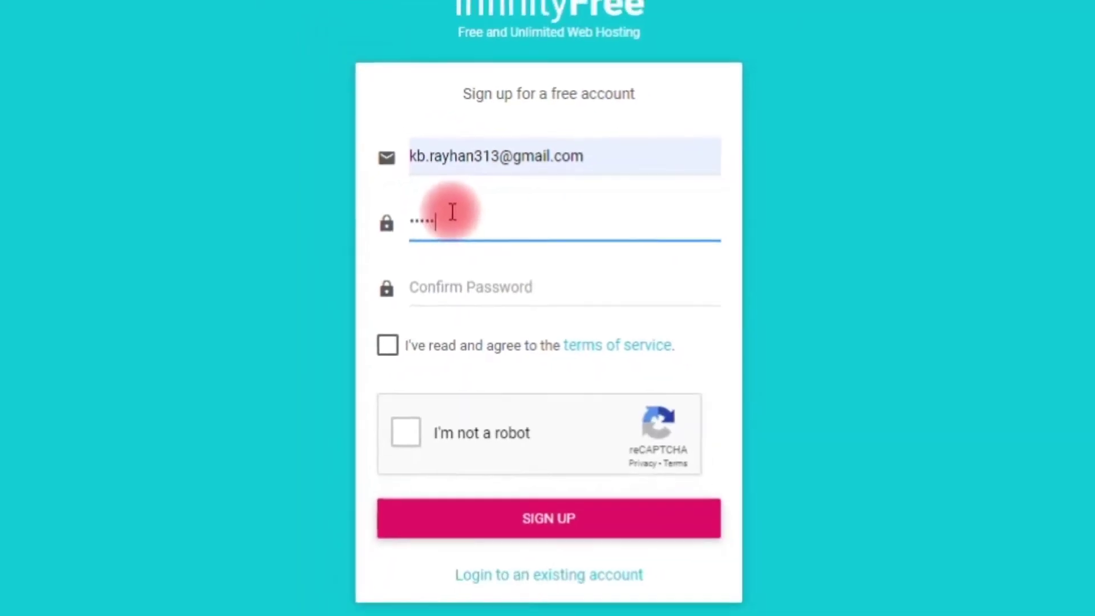
type("**")
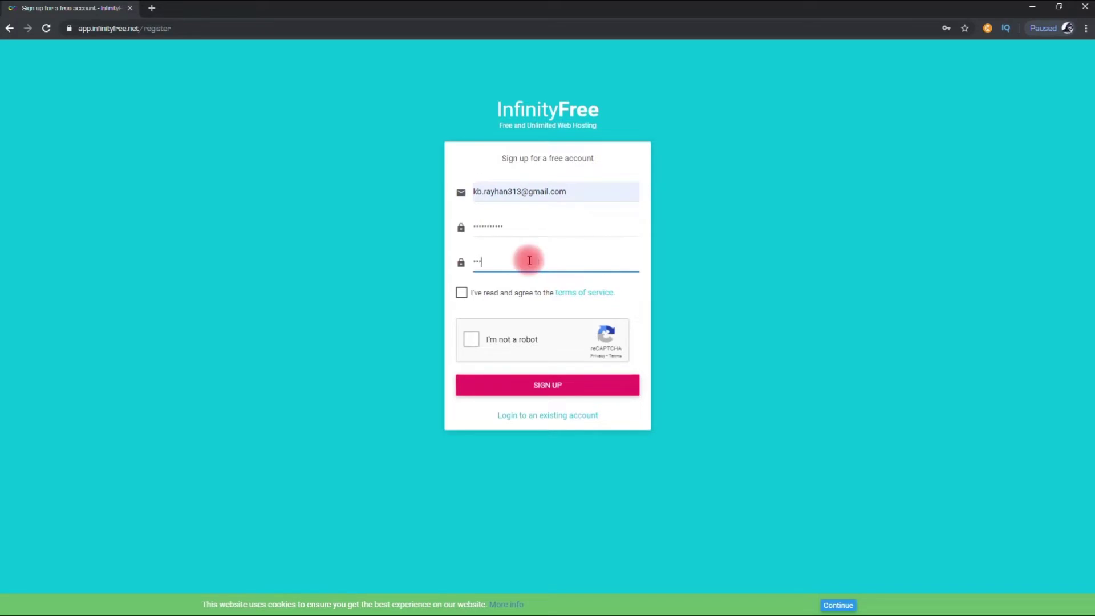
left_click(529, 260)
type("*********")
left_click(462, 294)
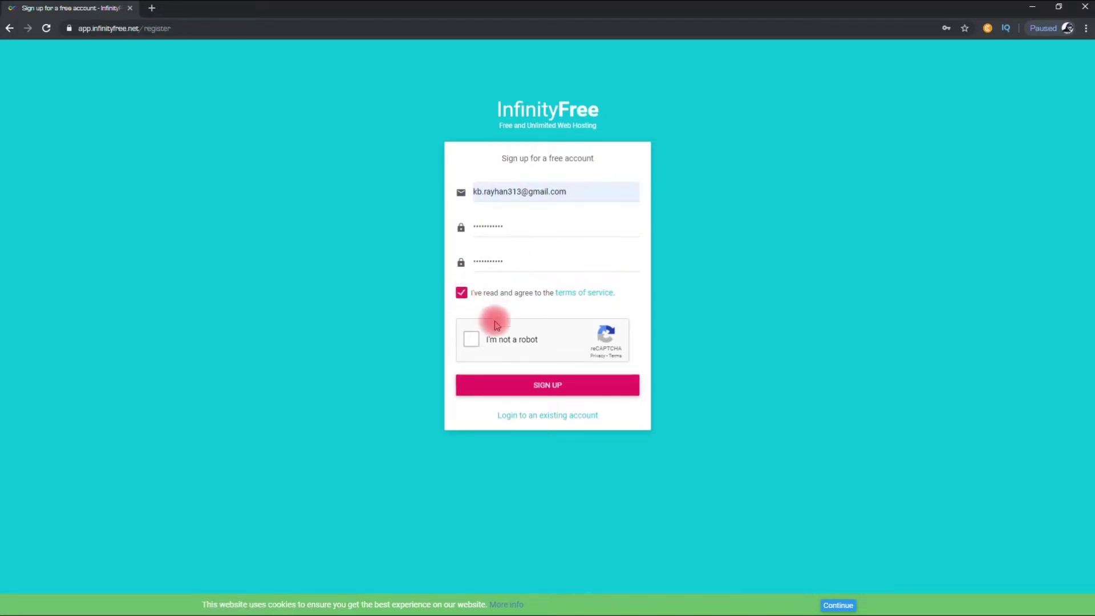
Pass the reCAPTCHA by selecting the bus images and submit the sign-up form
left_click(473, 340)
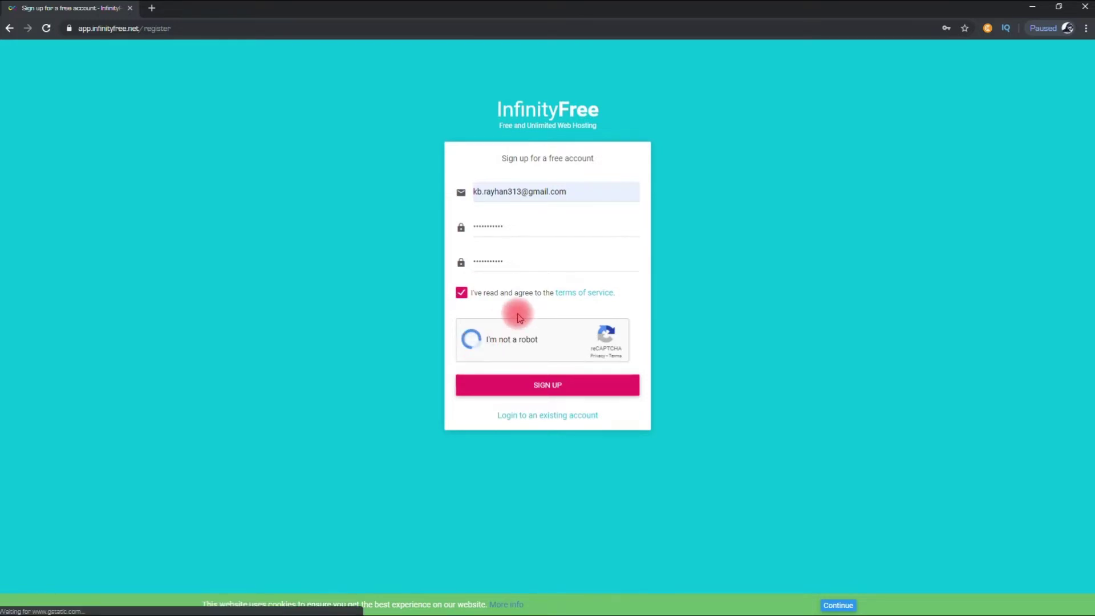
left_click(539, 442)
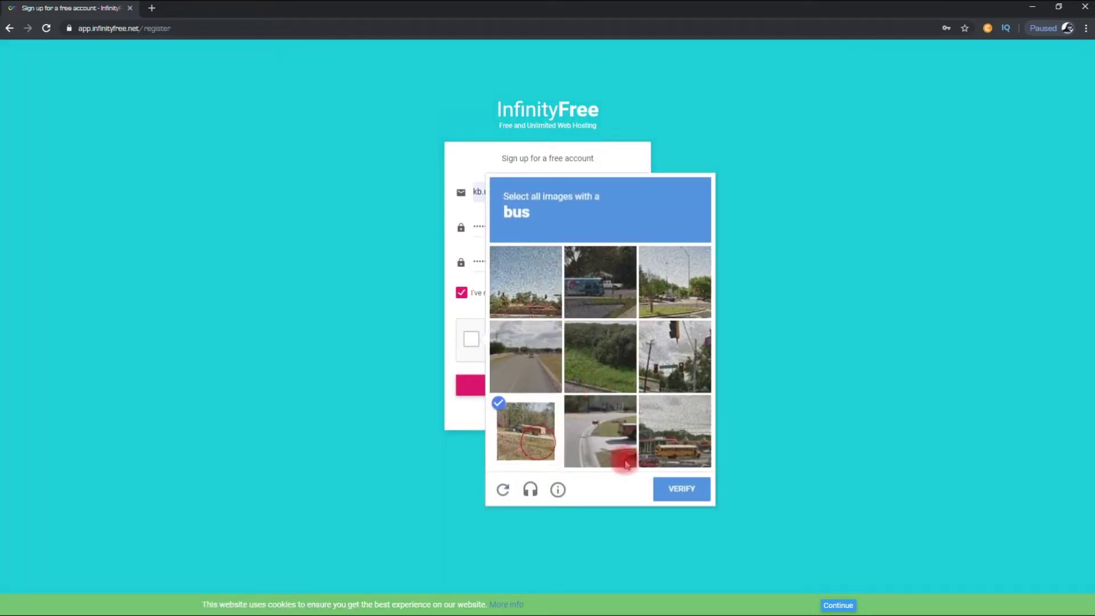
left_click(673, 444)
left_click(605, 288)
left_click(679, 491)
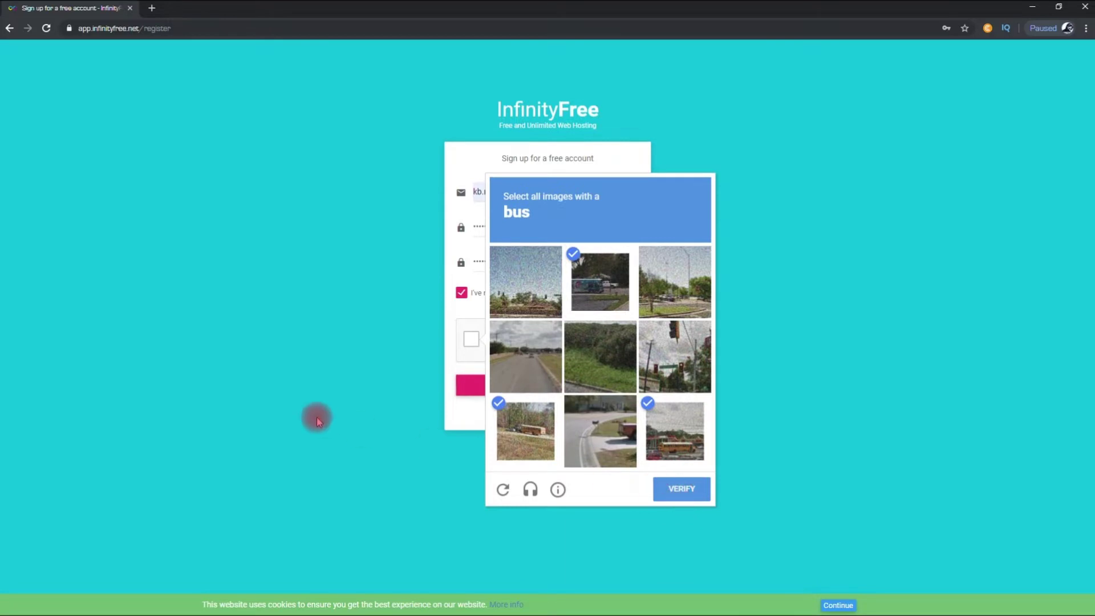
left_click(526, 387)
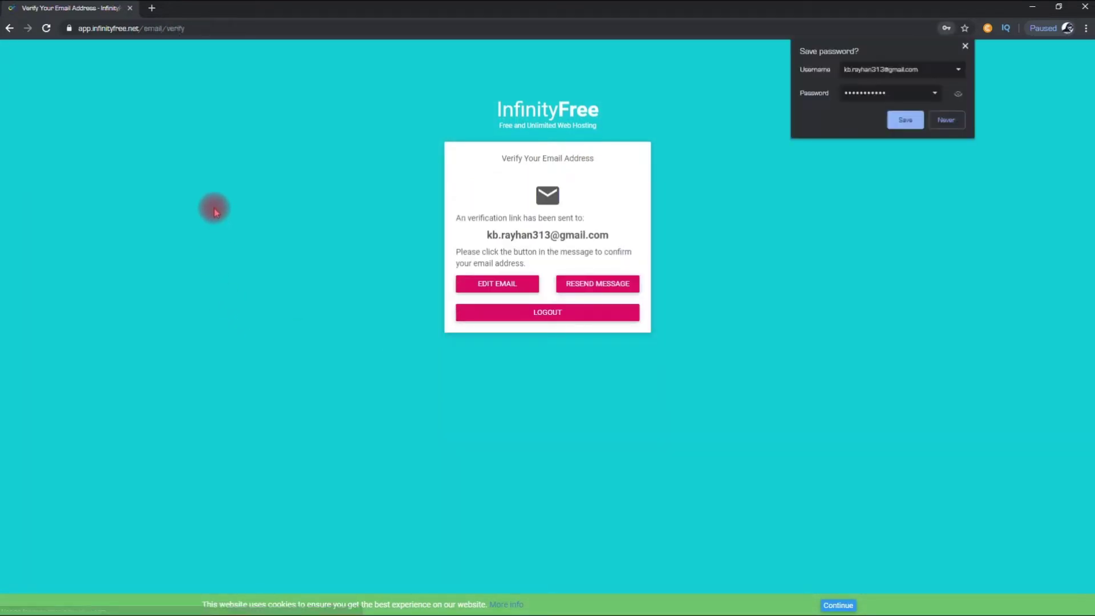
Save the new login, then open InfinityFree's verification e-mail in Gmail in a new tab
left_click(907, 121)
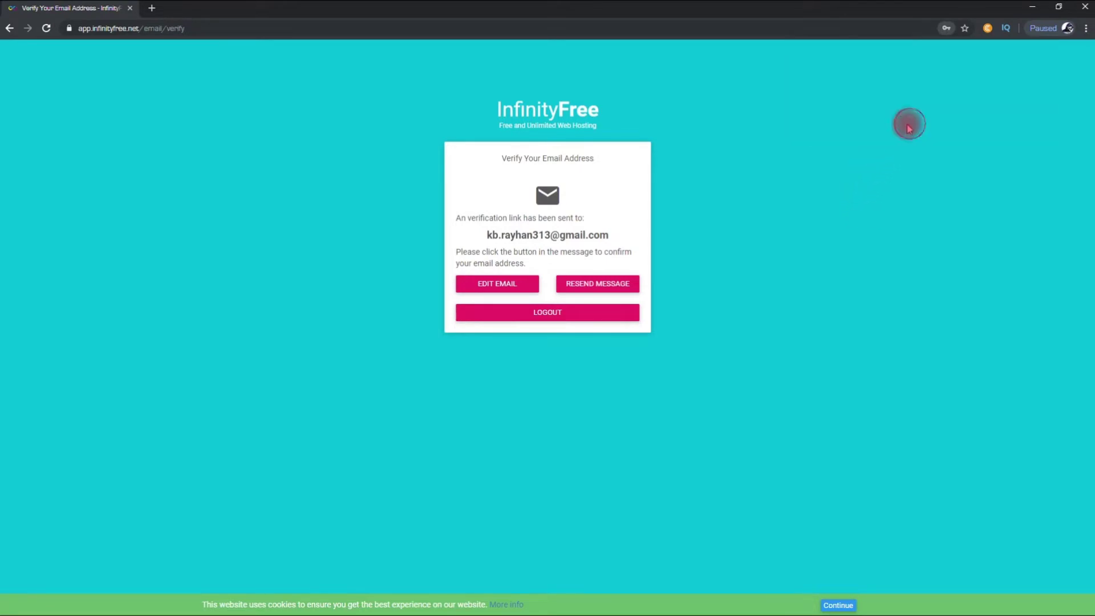
left_click(151, 10)
type("gmail.com")
key("Return")
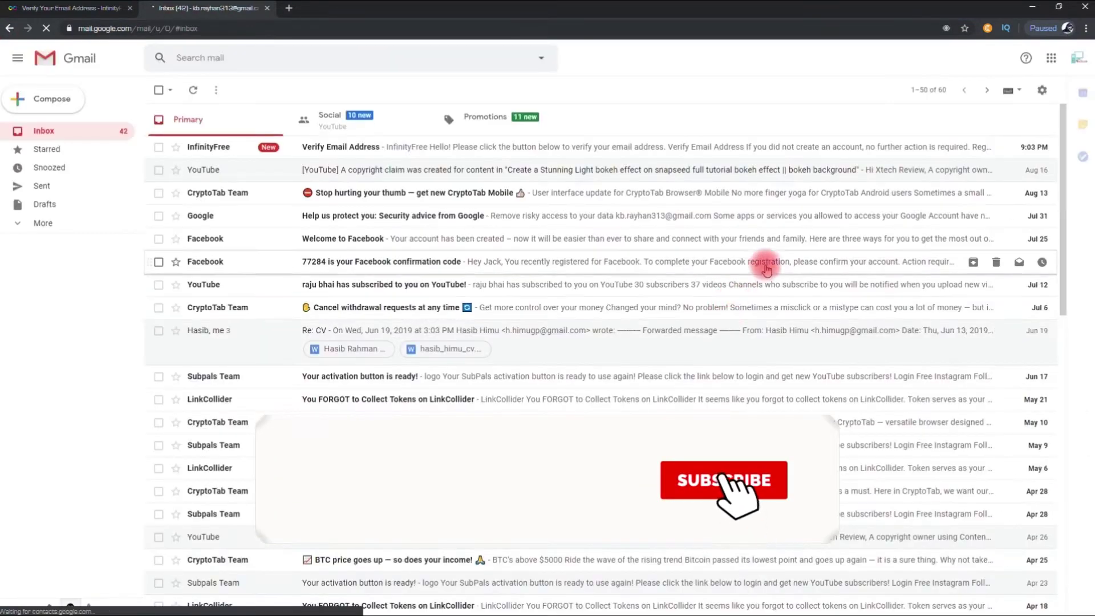
left_click(366, 147)
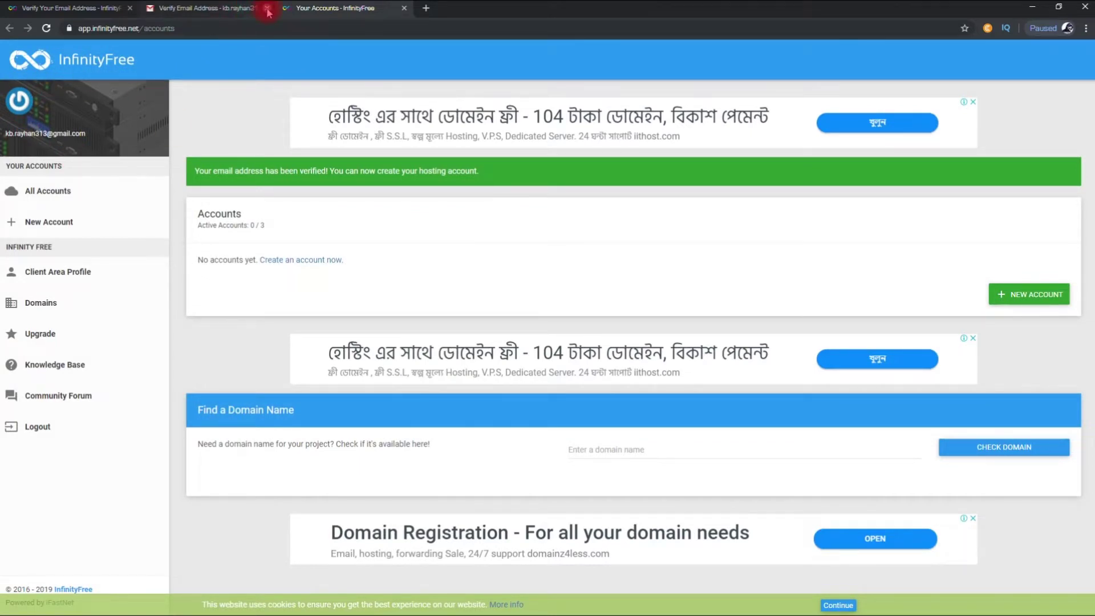
Verify the address from the e-mail and return to the InfinityFree accounts page
left_click(227, 9)
left_click(44, 132)
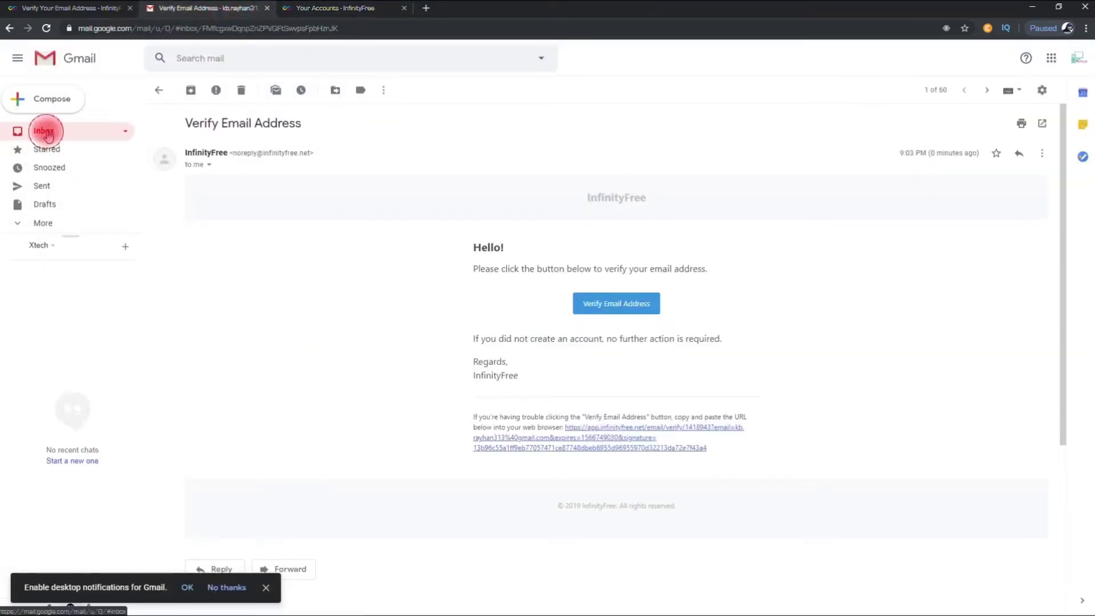
left_click(313, 10)
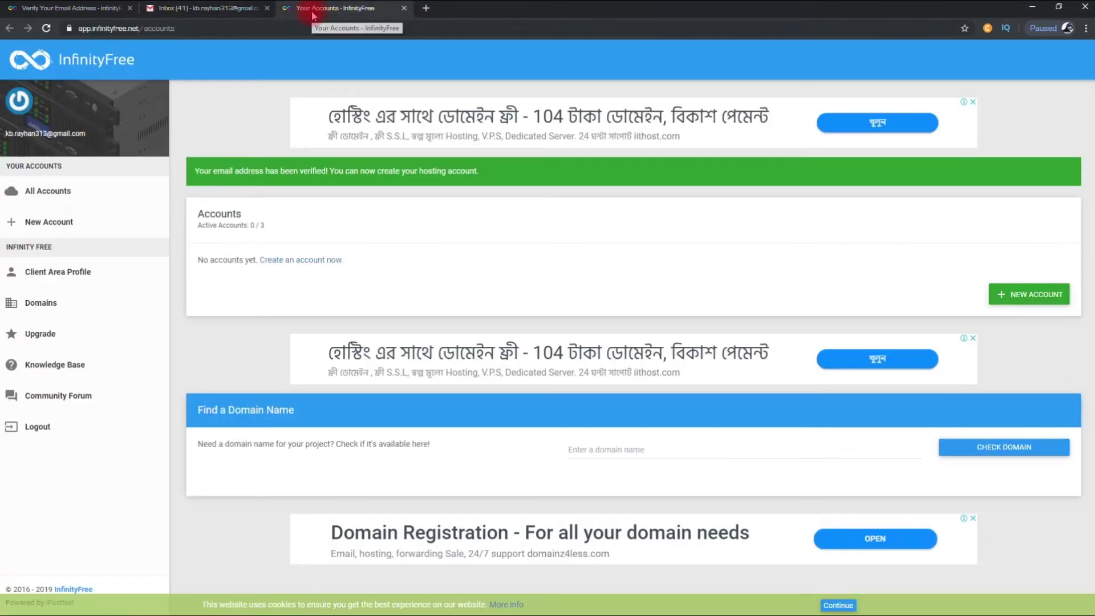
left_click(426, 11)
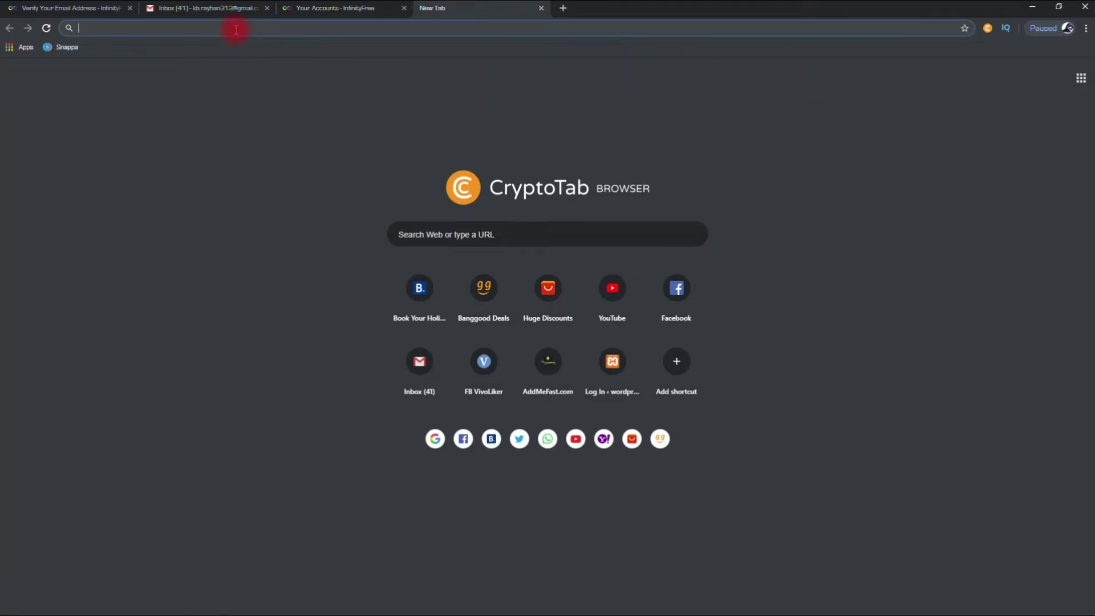
Go to freenom.com and enter 'exxoy' in the free domain search box
type("freenom.com")
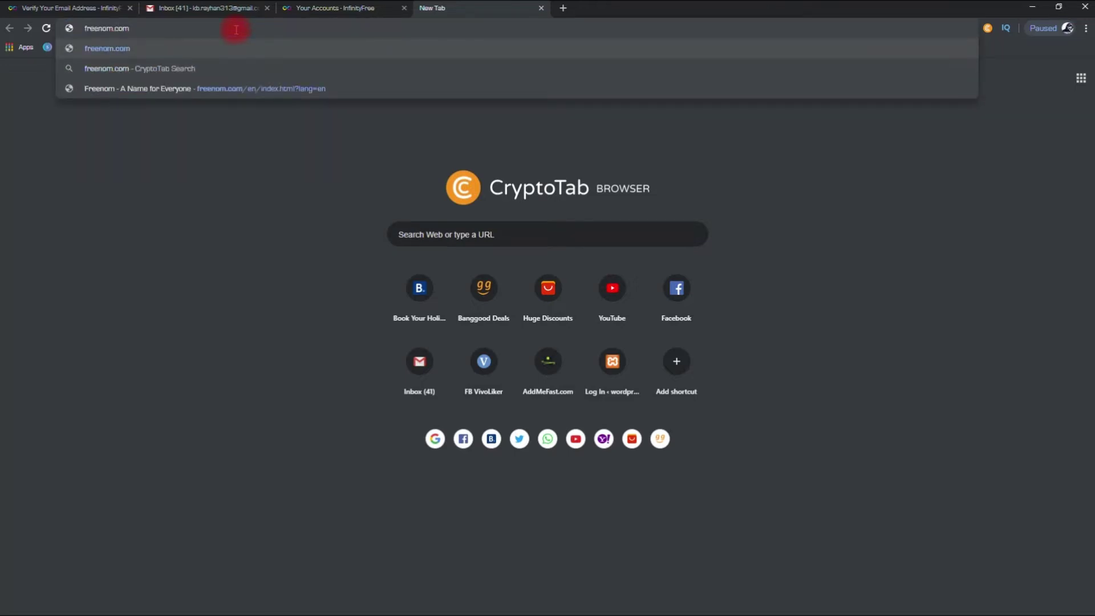
key("Return")
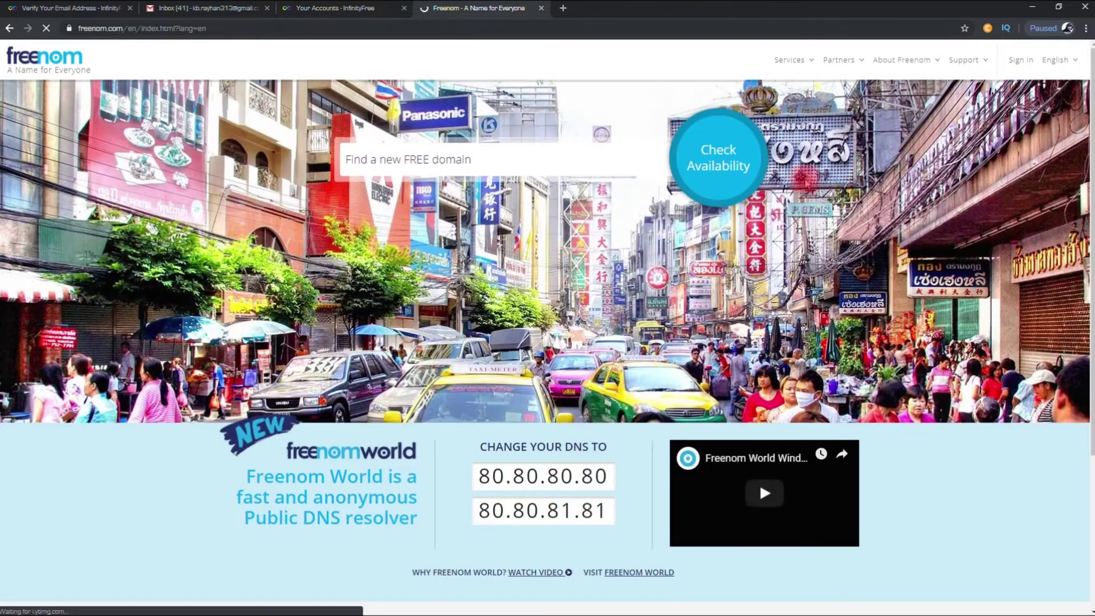
left_click(432, 161)
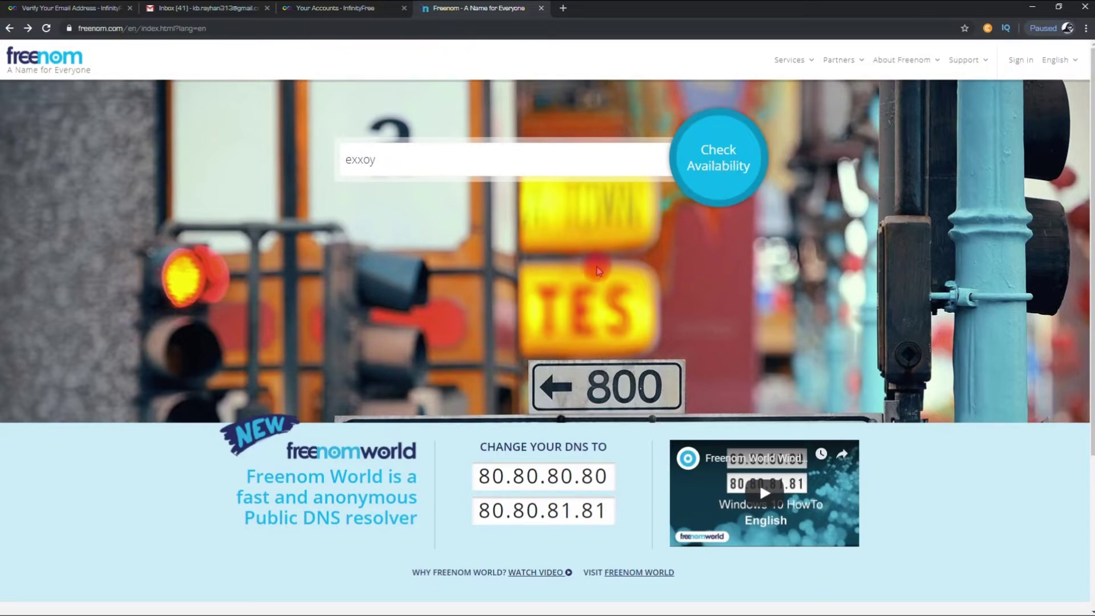
Add the free exxoy .ml, .ga, .cf and .gq domains to the cart and proceed to checkout
scroll(596, 275, "down", 5)
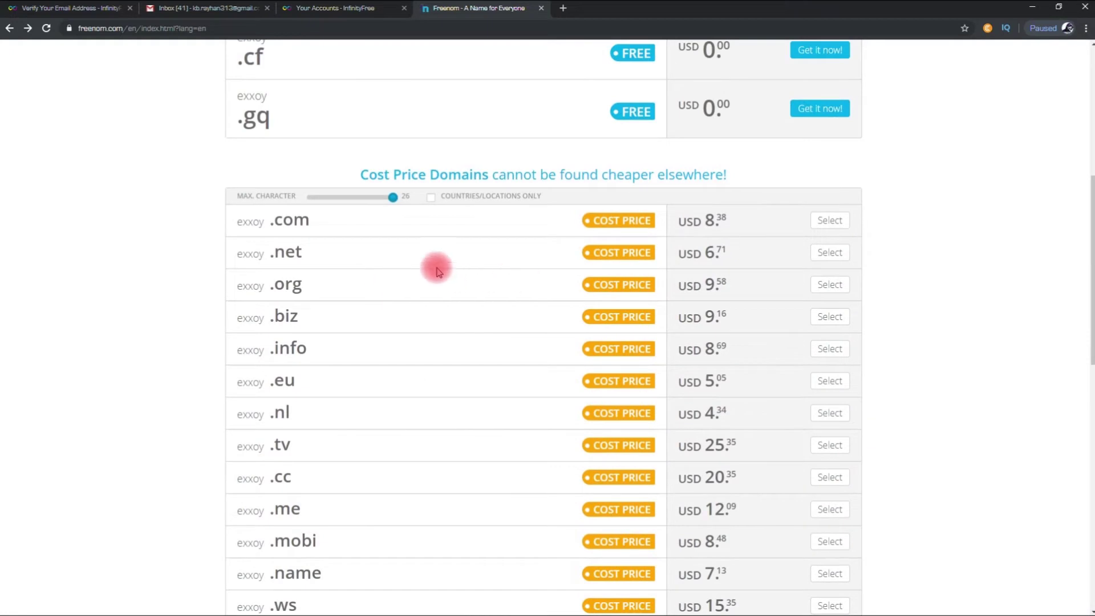
scroll(399, 272, "up", 7)
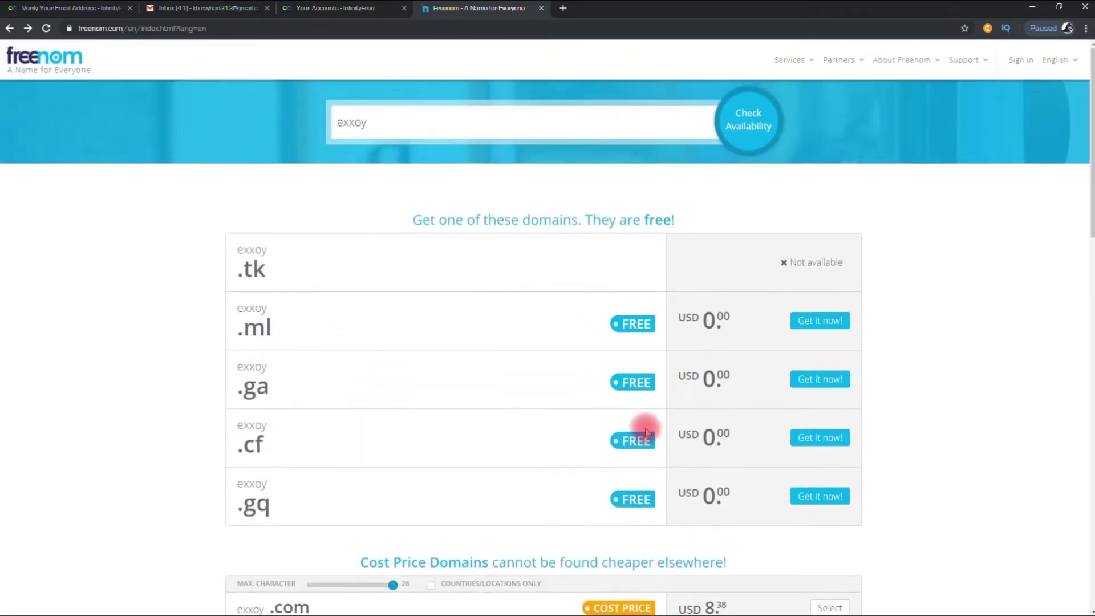
scroll(643, 427, "down", 5)
scroll(757, 415, "up", 3)
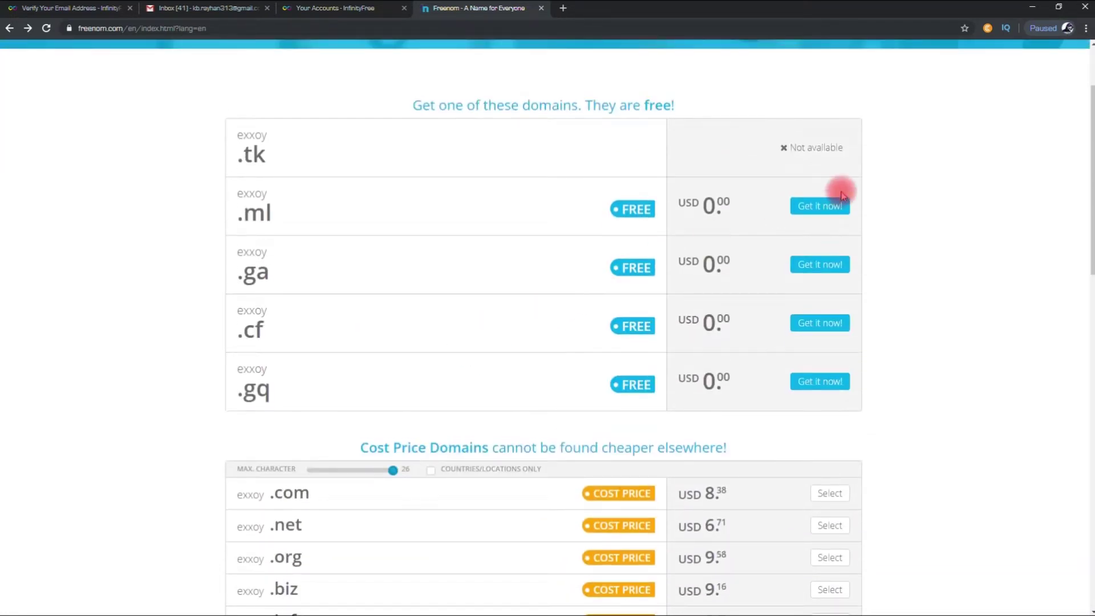
left_click(824, 209)
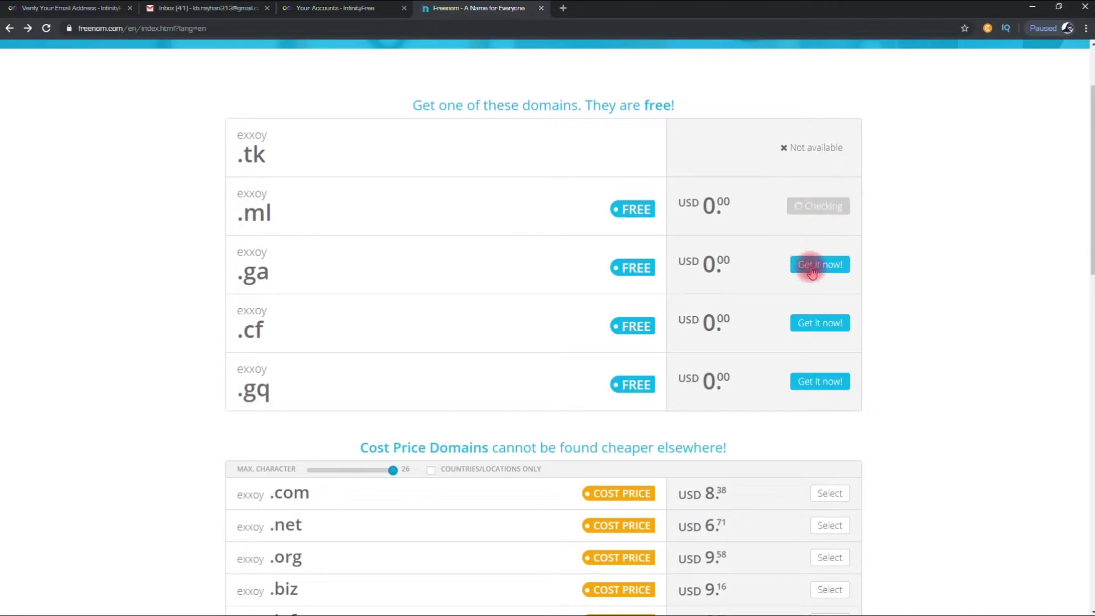
left_click(810, 283)
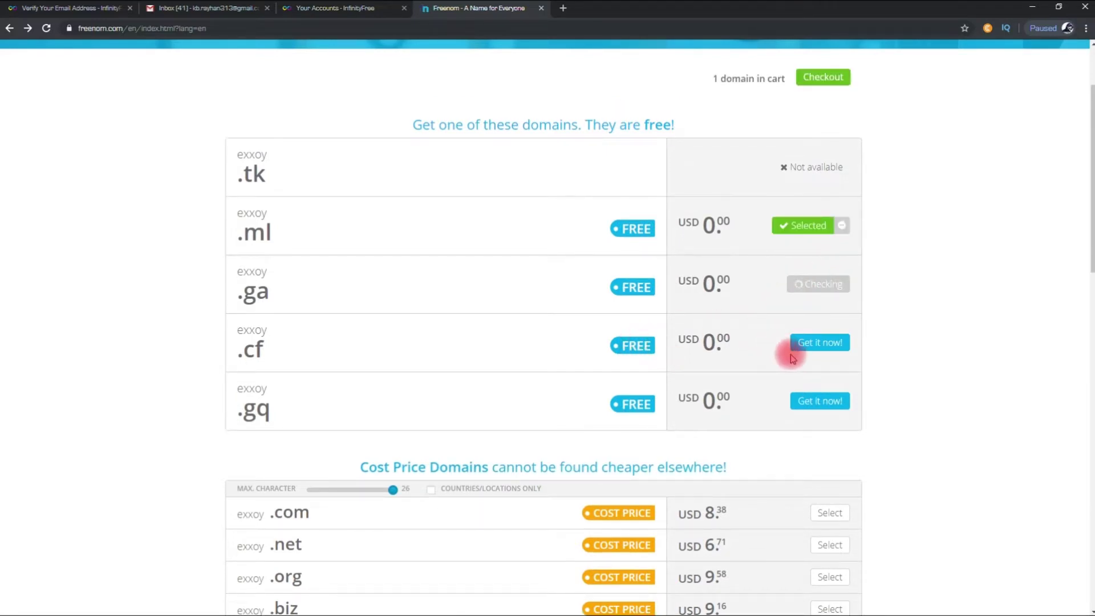
left_click(810, 345)
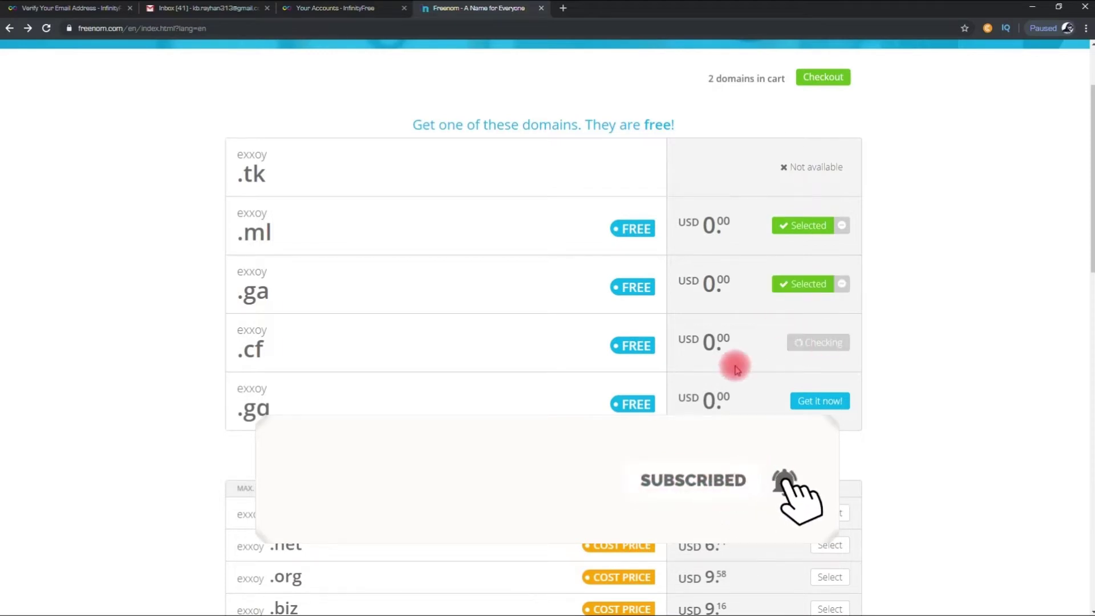
left_click(816, 400)
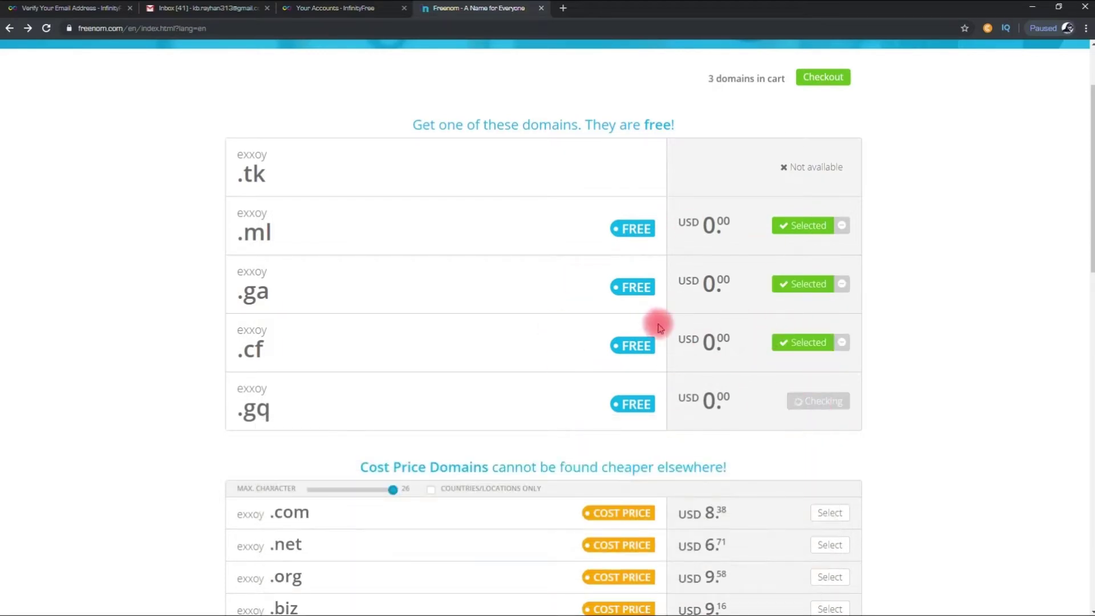
scroll(655, 320, "down", 3)
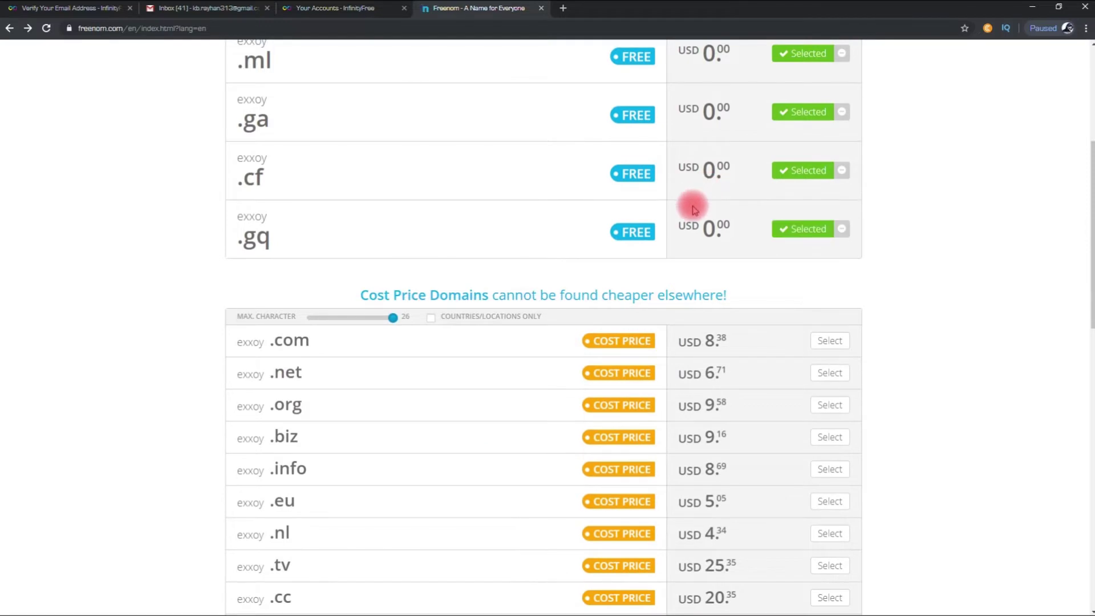
scroll(692, 208, "down", 13)
scroll(672, 322, "up", 2)
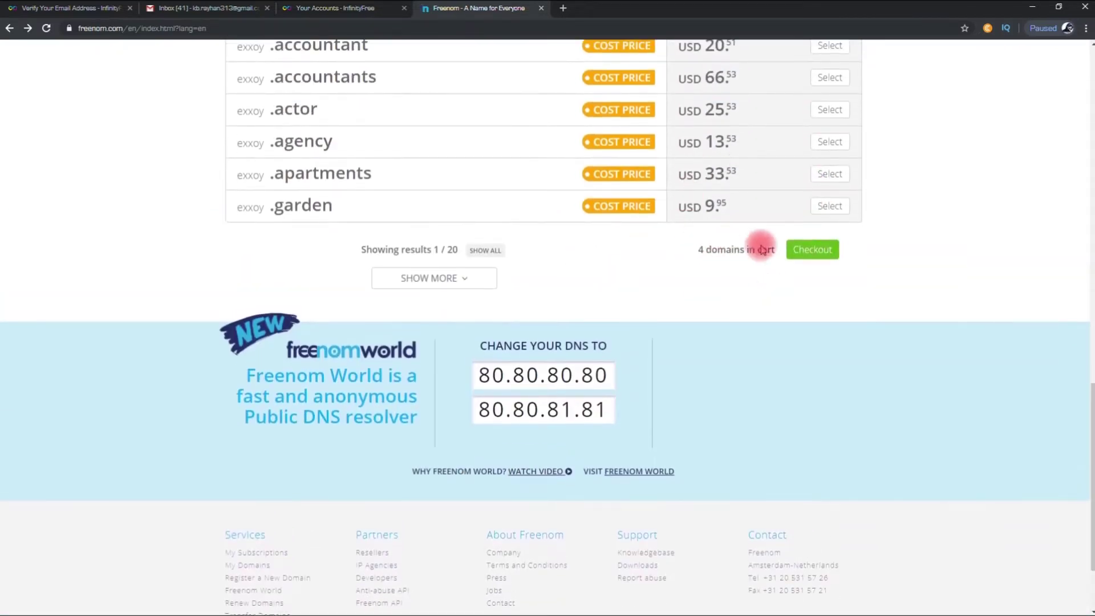
left_click(816, 249)
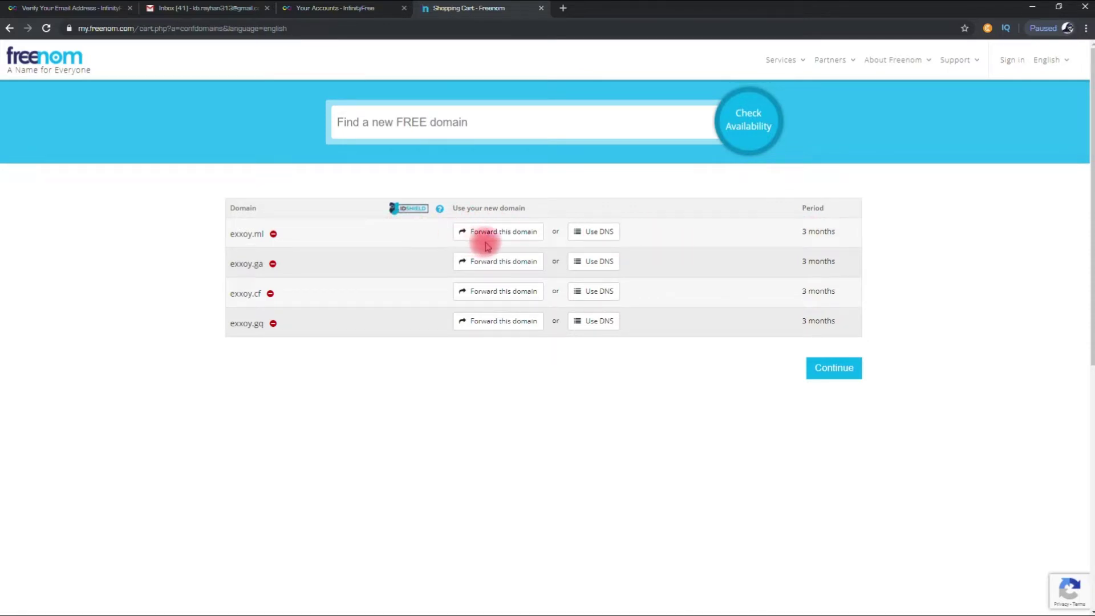
Set exxoy.ml, .ga, .cf and .gq each to '12 Months @ FREE' and continue to Review & Checkout
scroll(802, 294, "down", 1)
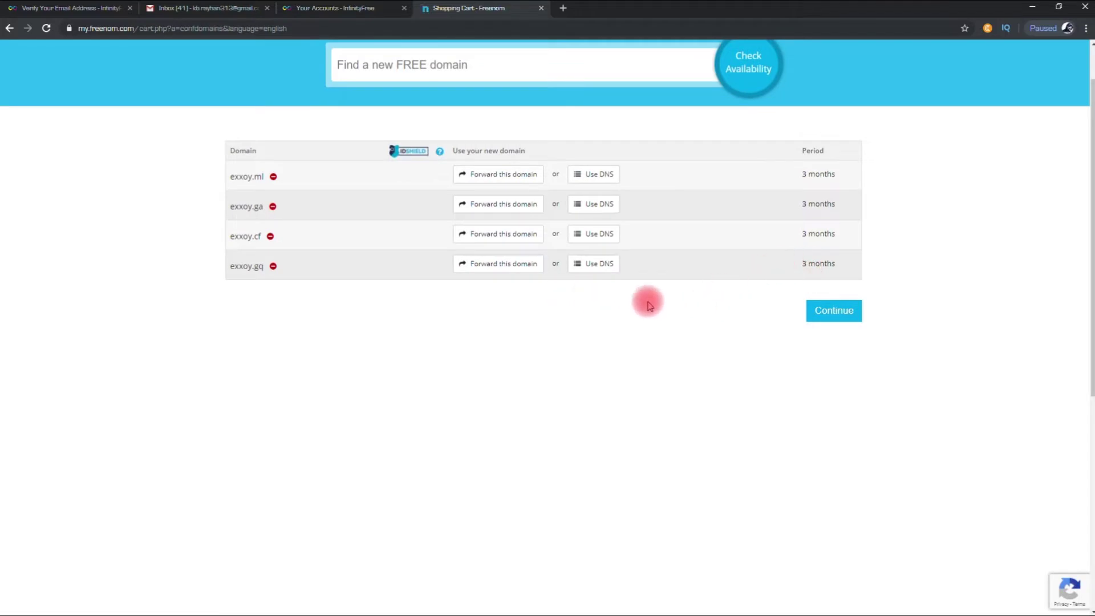
left_click(842, 175)
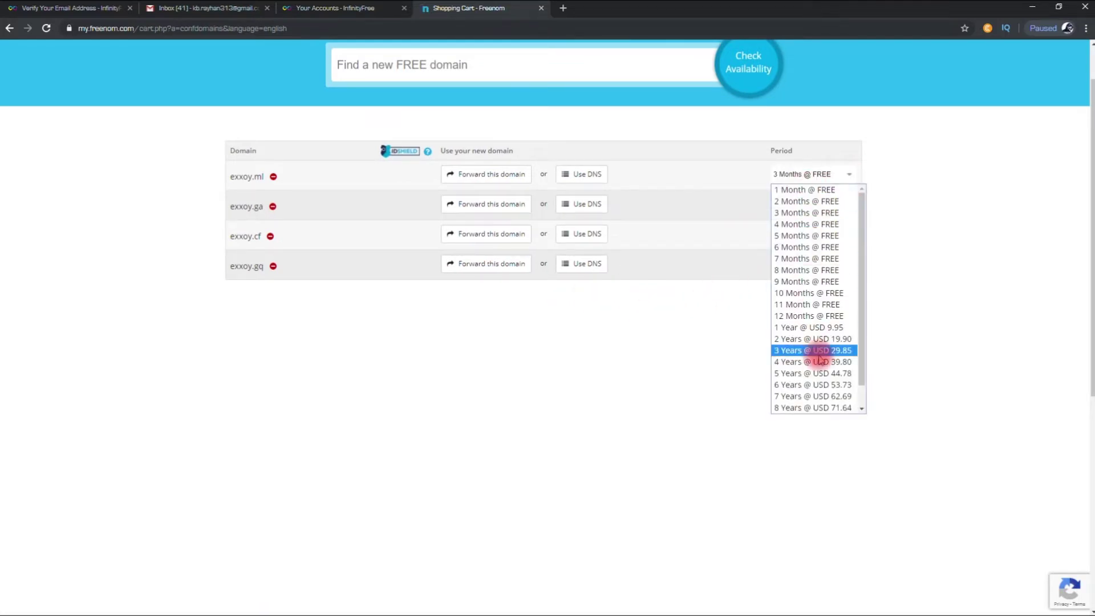
left_click(819, 316)
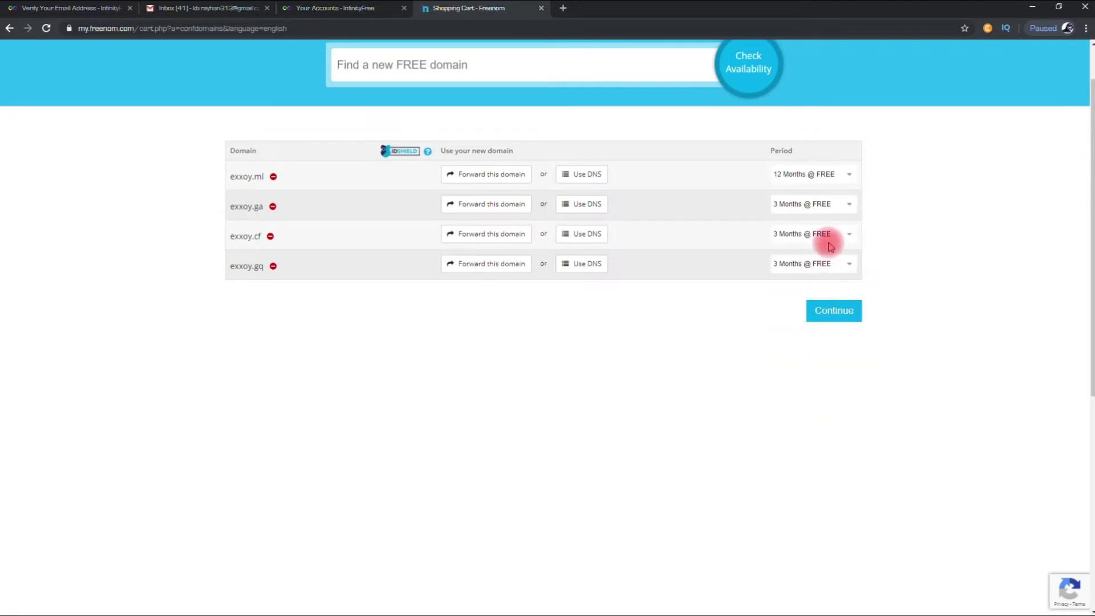
left_click(848, 206)
left_click(804, 345)
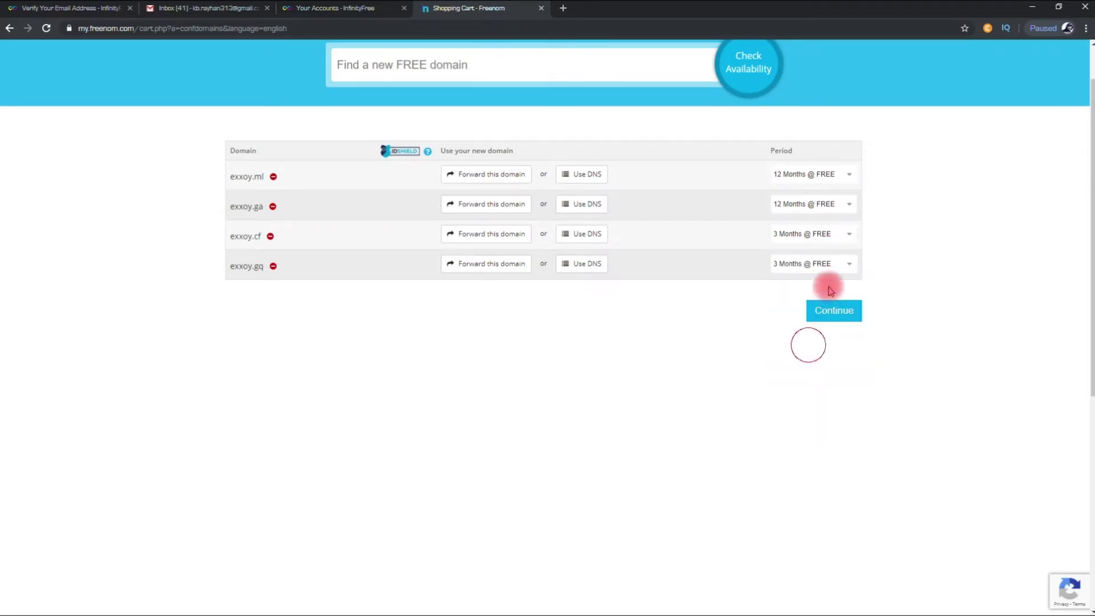
left_click(836, 233)
left_click(803, 376)
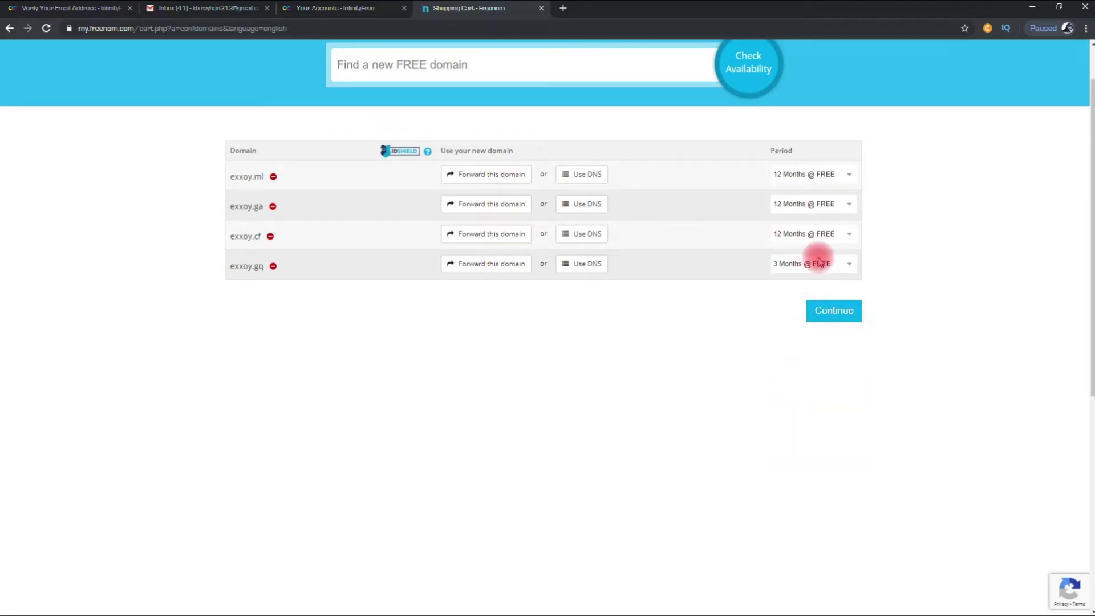
left_click(823, 263)
left_click(798, 406)
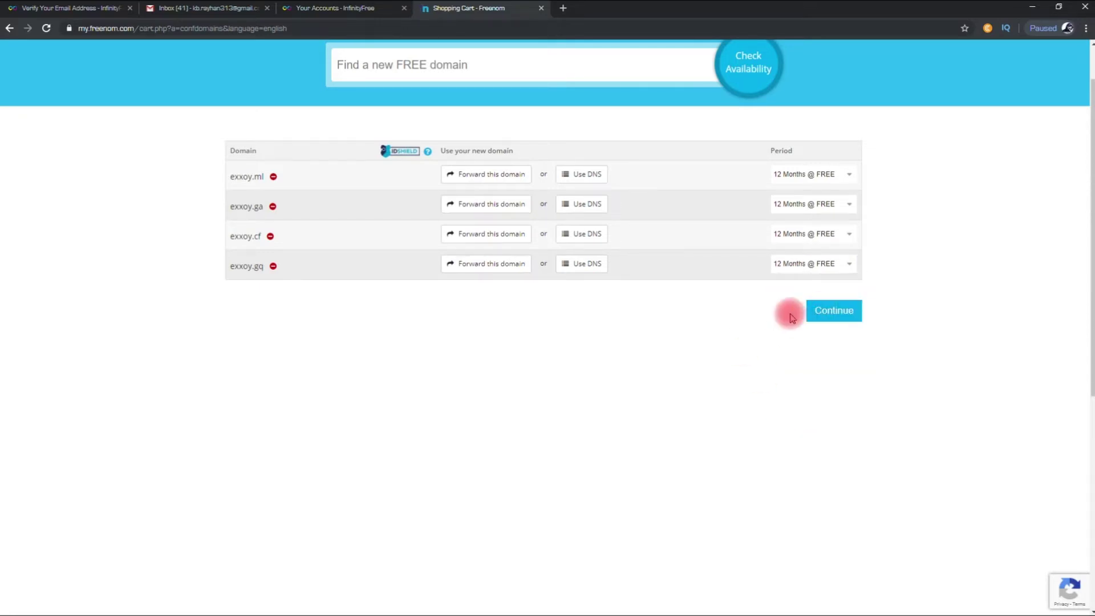
left_click(830, 312)
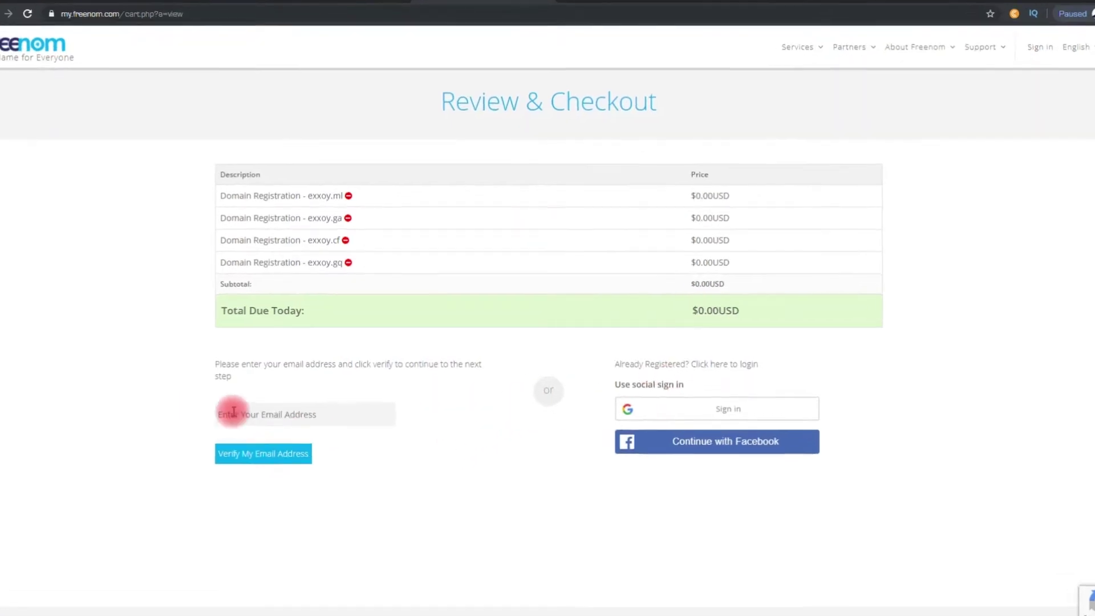
Copy the account's e-mail address from Gmail and paste it into Freenom's verification field
left_click(273, 411)
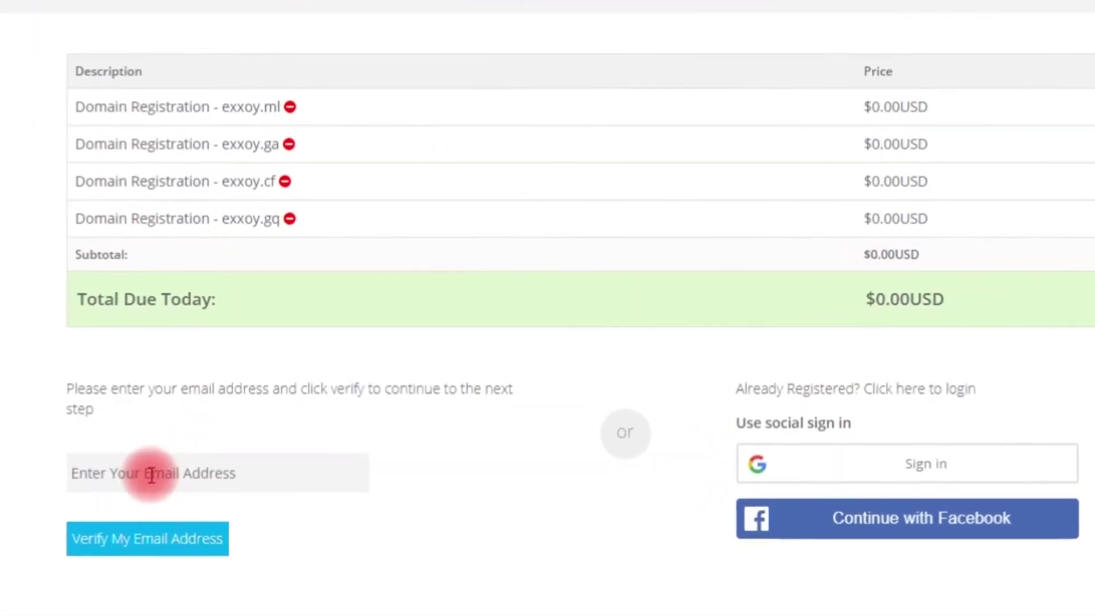
type("kb")
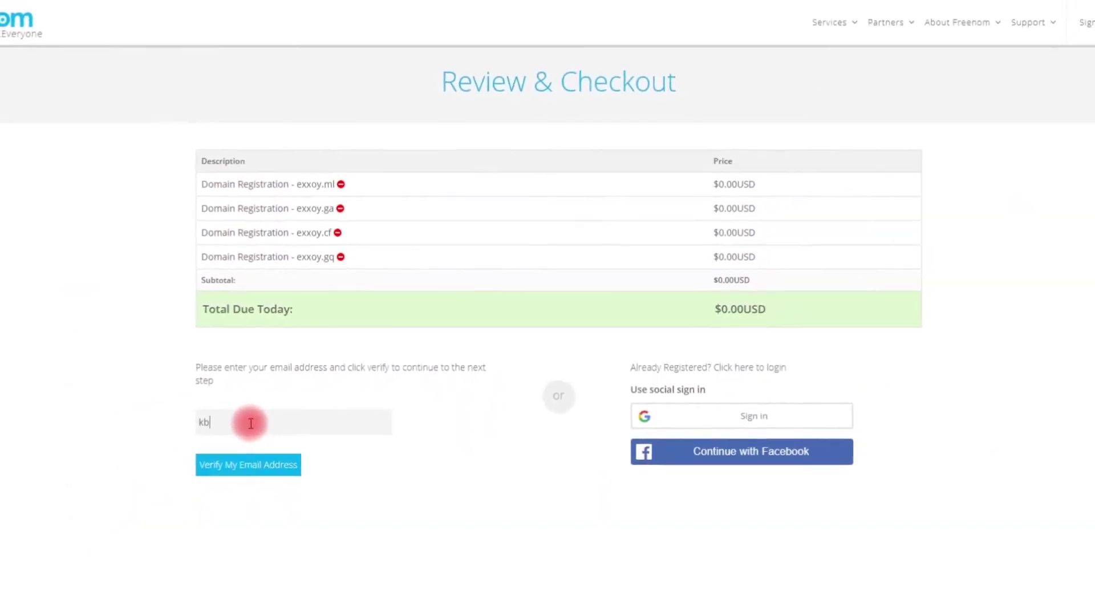
left_click(208, 14)
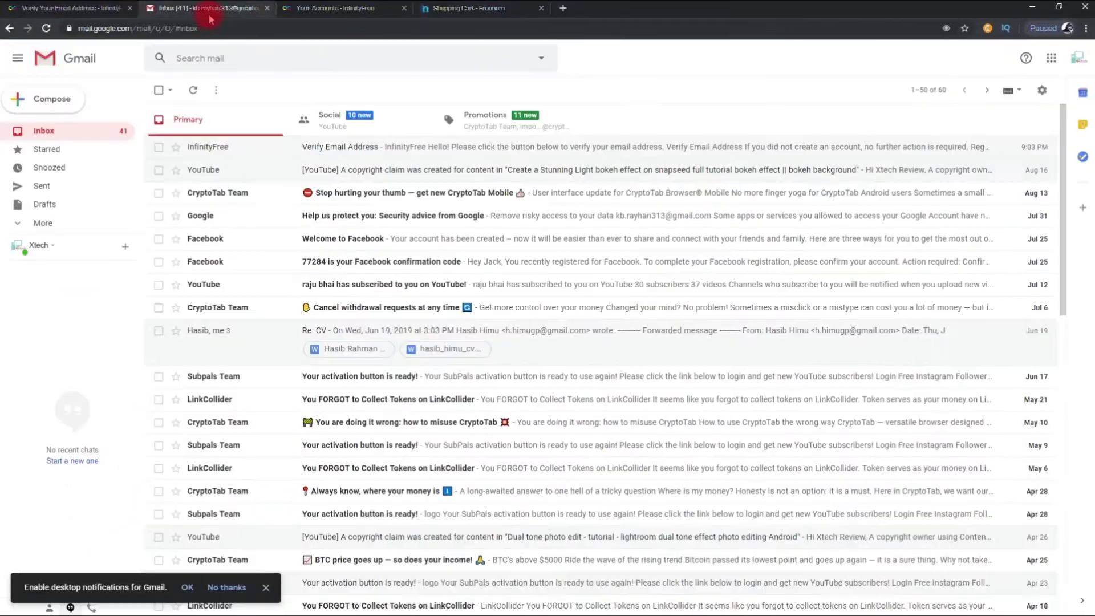
left_click(1078, 58)
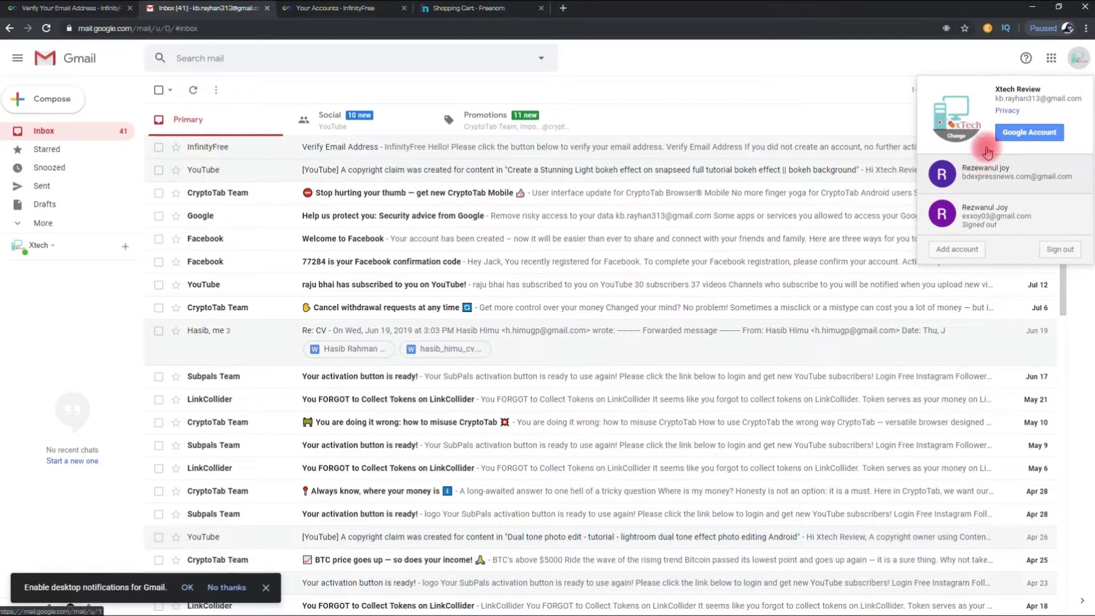
left_click_drag(996, 103, 1030, 101)
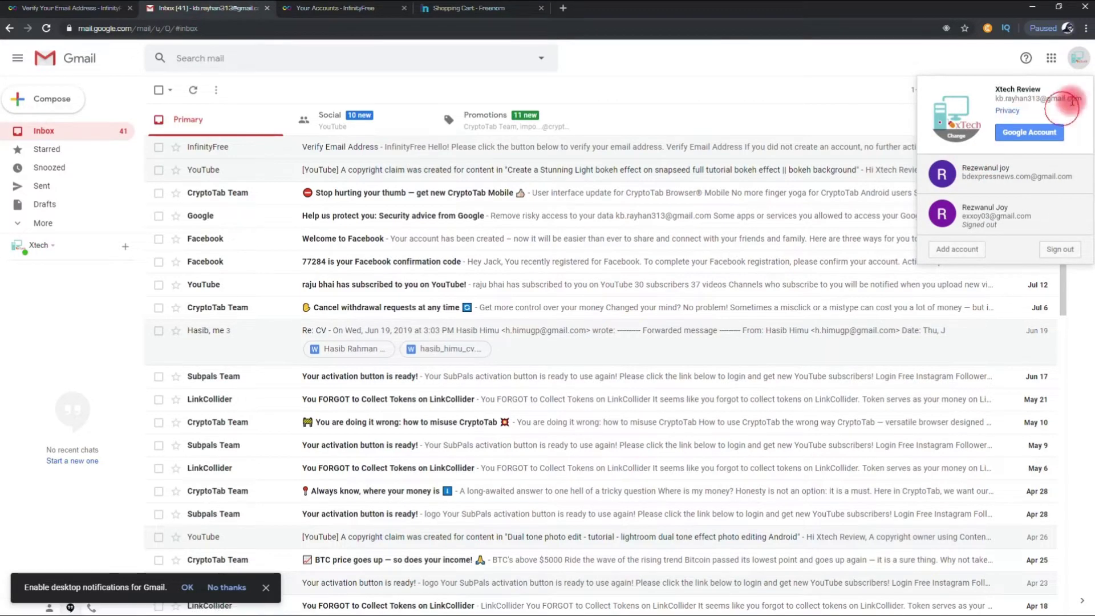
left_click(460, 10)
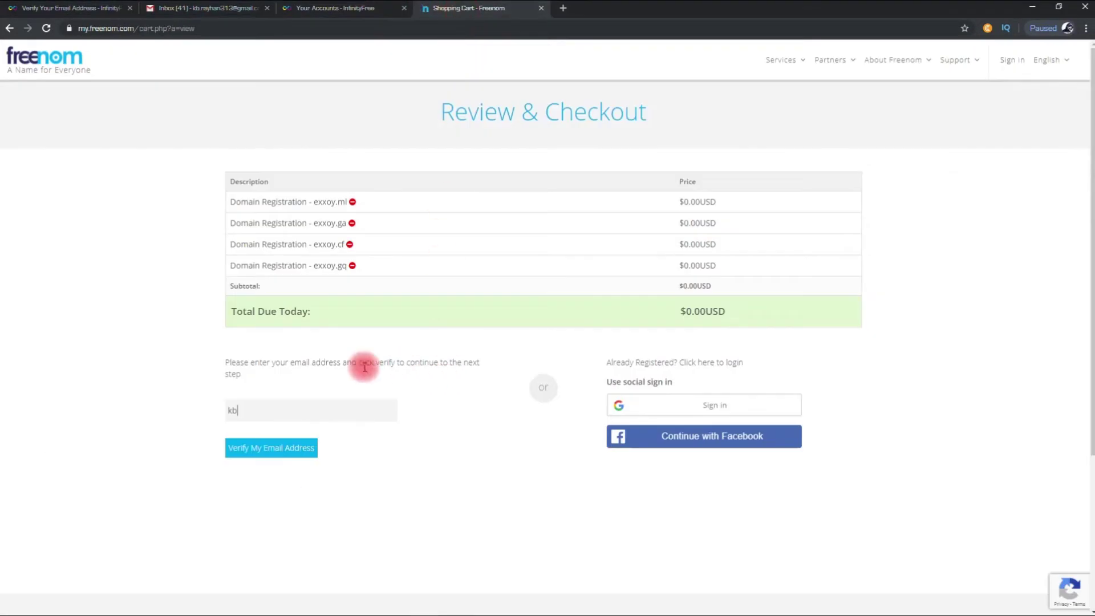
left_click(300, 415)
type("kb")
key("ctrl+a")
key("ctrl+v")
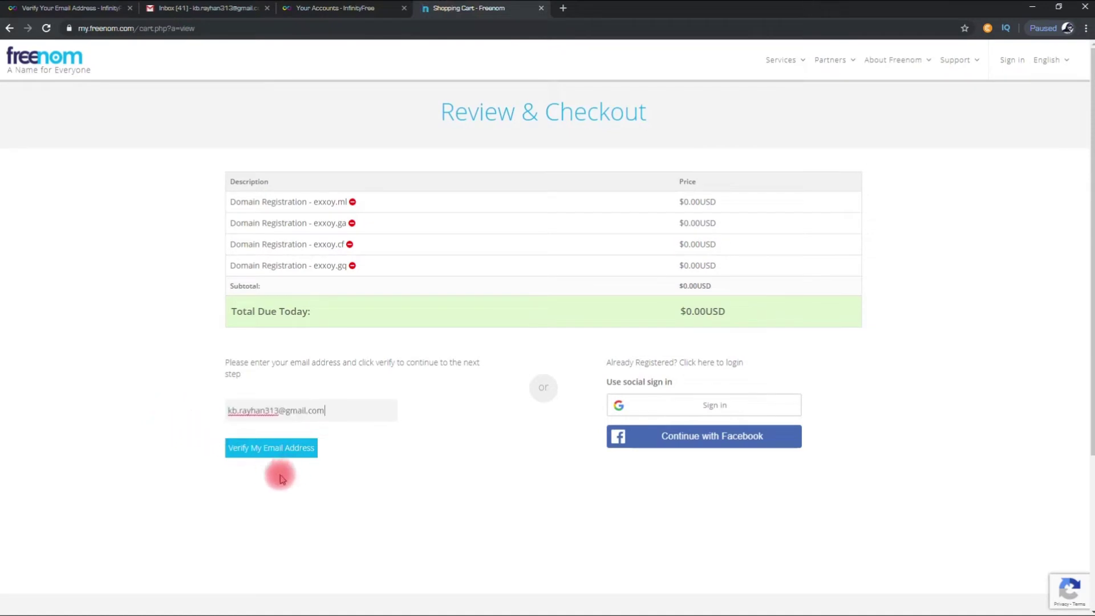
Request the verification e-mail, then refresh Gmail and open the Freenom Email Verification message
left_click(283, 448)
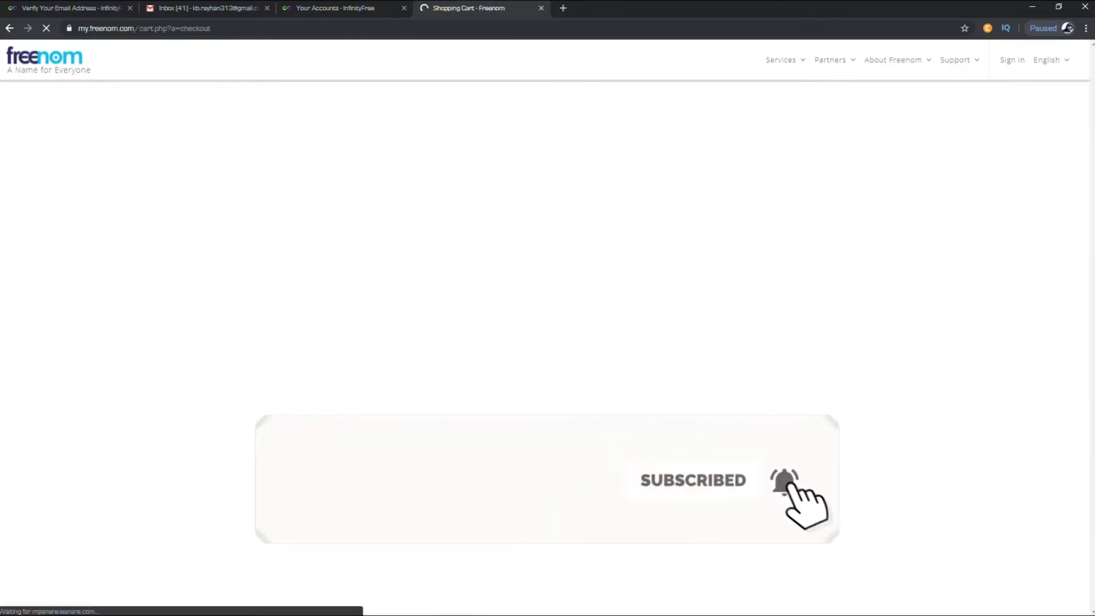
left_click(468, 367)
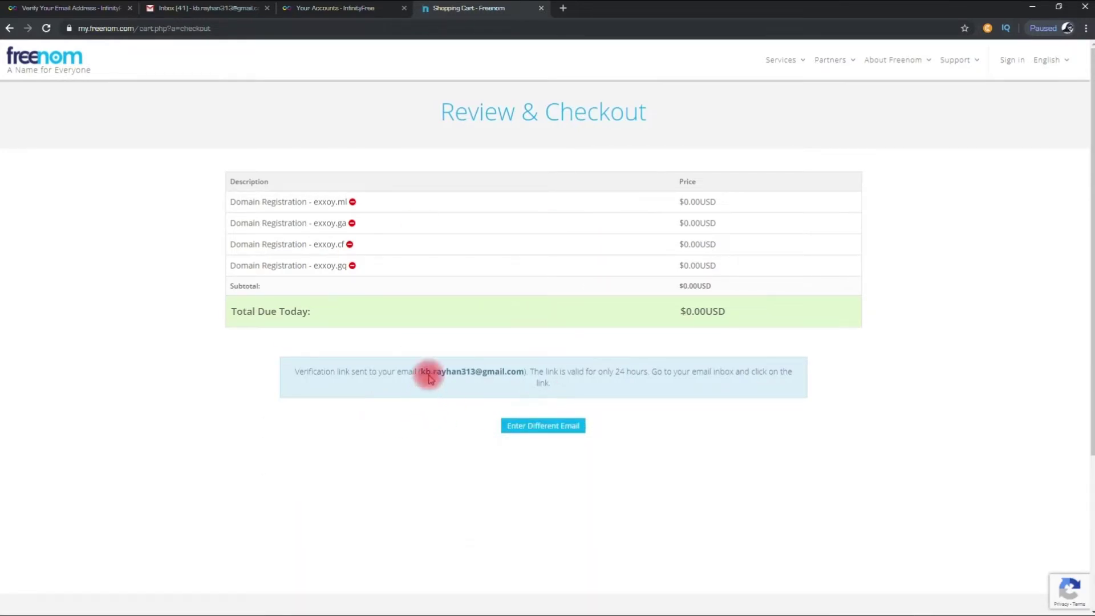
left_click(212, 9)
left_click(193, 89)
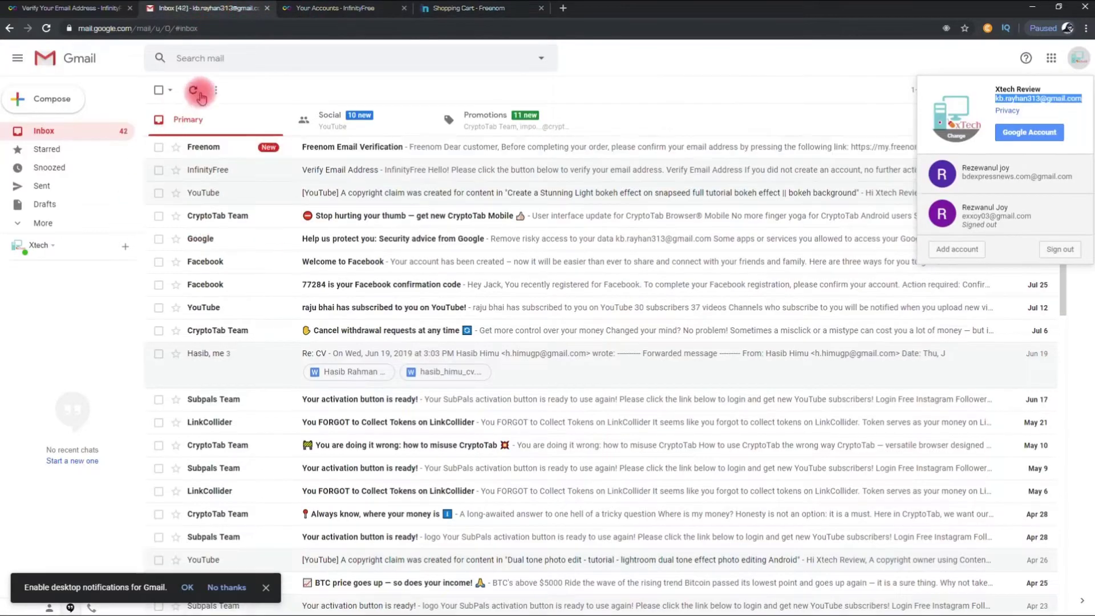
left_click(362, 148)
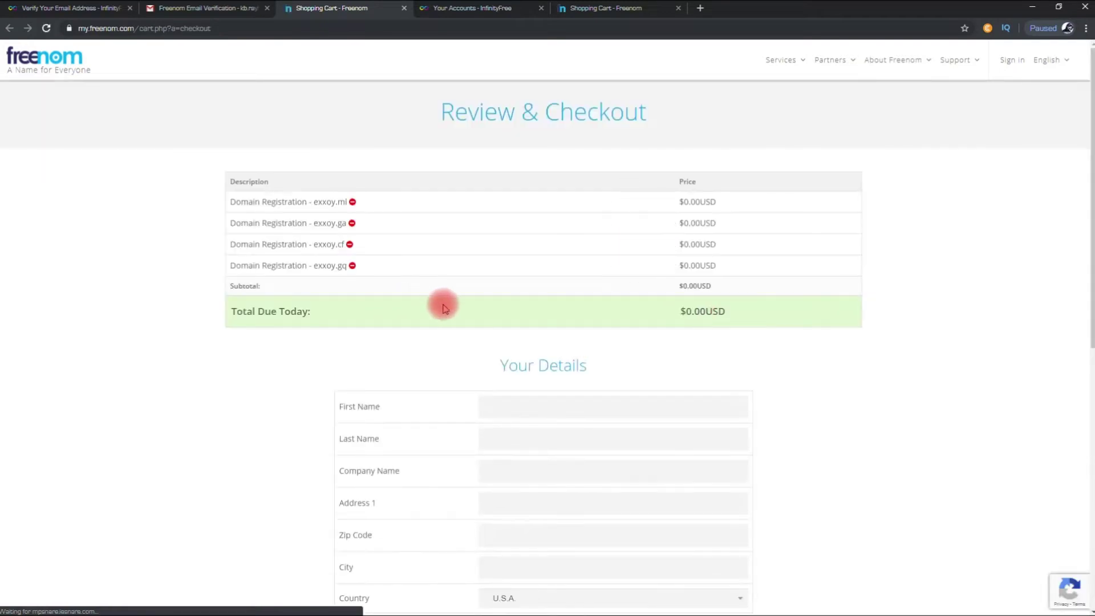
Fill the first and last name from saved suggestions and correct the entries
scroll(446, 320, "down", 4)
left_click(535, 175)
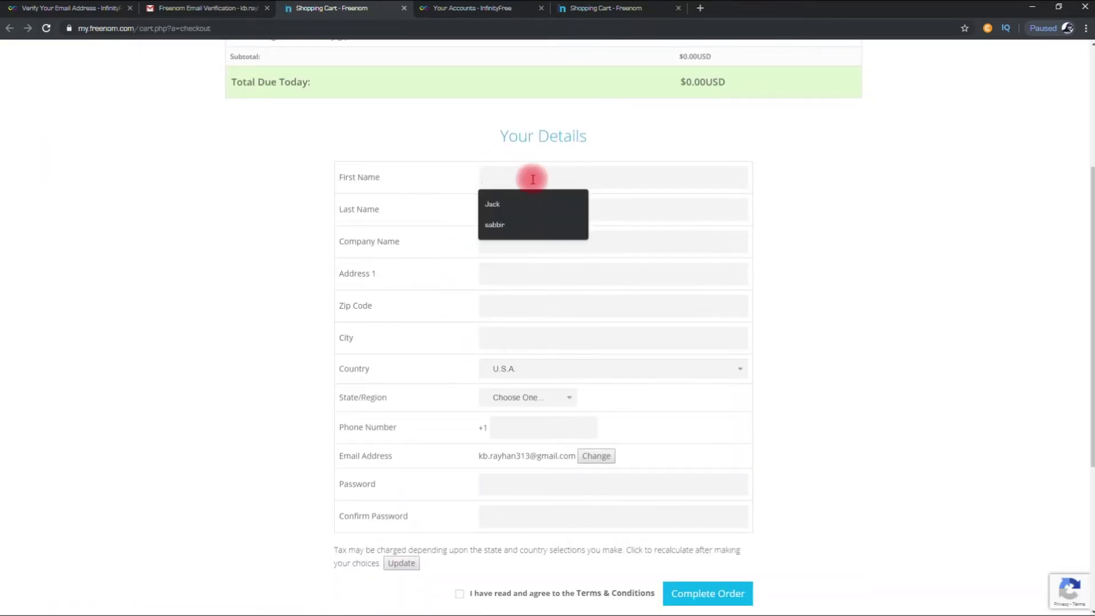
left_click(495, 225)
left_click(502, 208)
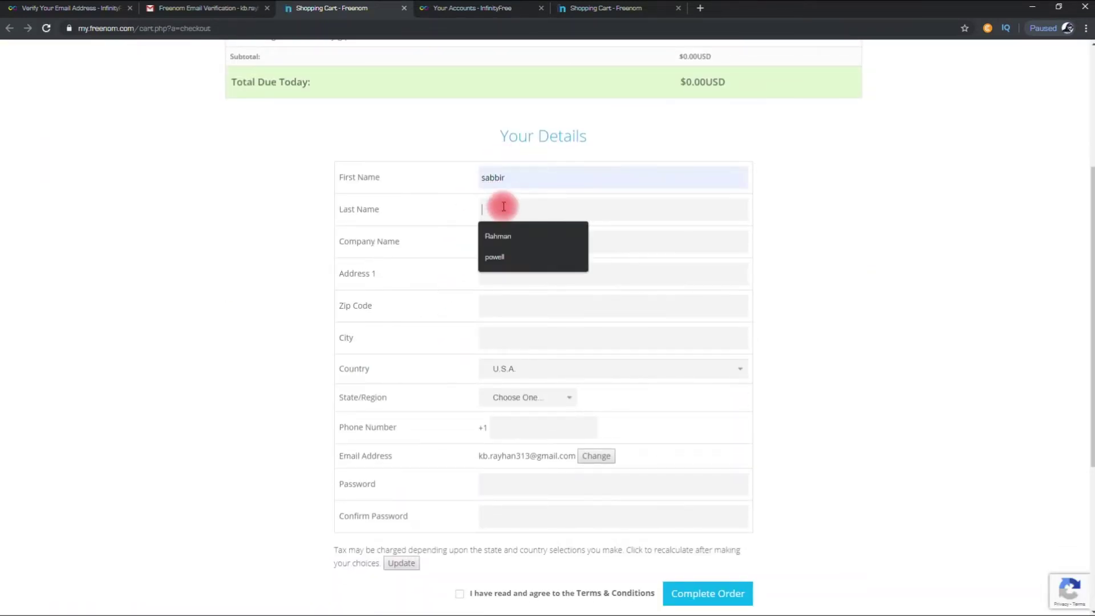
left_click(502, 237)
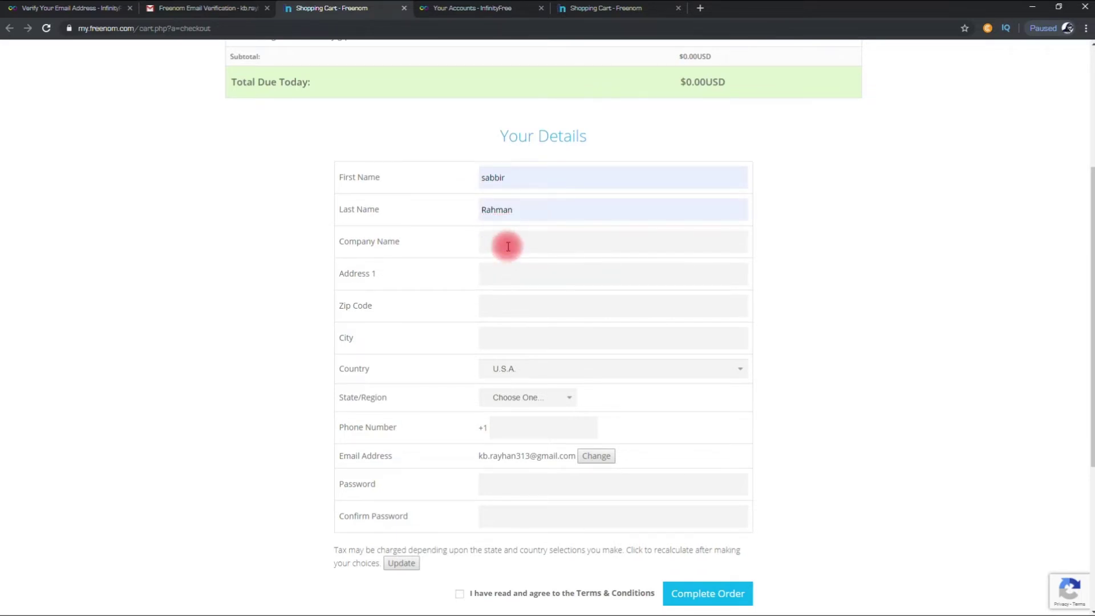
left_click(507, 247)
left_click_drag(526, 182, 463, 176)
type("re")
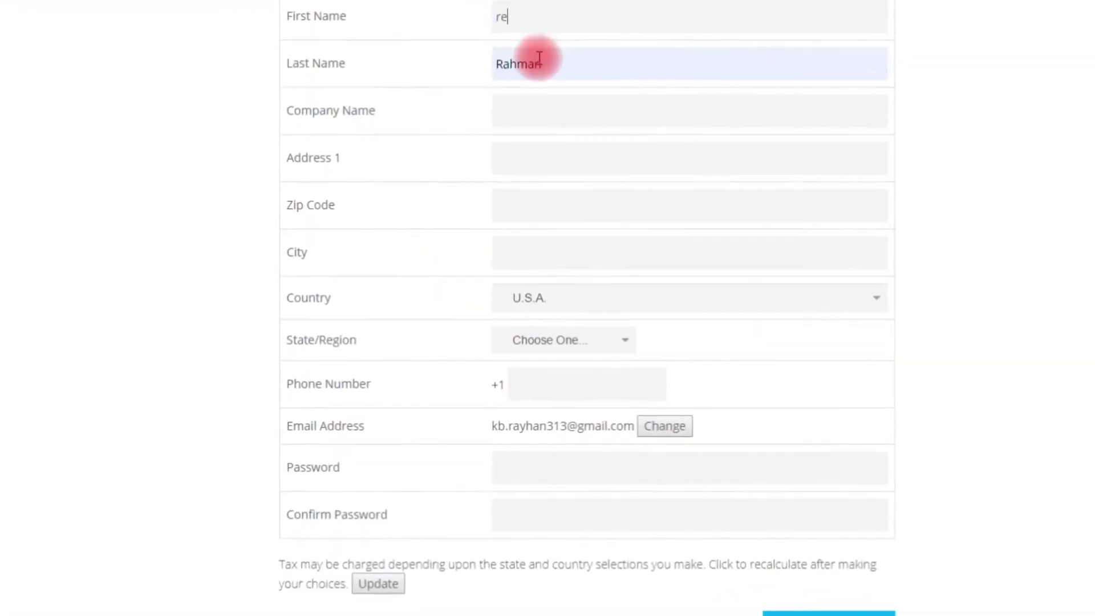
left_click_drag(530, 20, 475, 24)
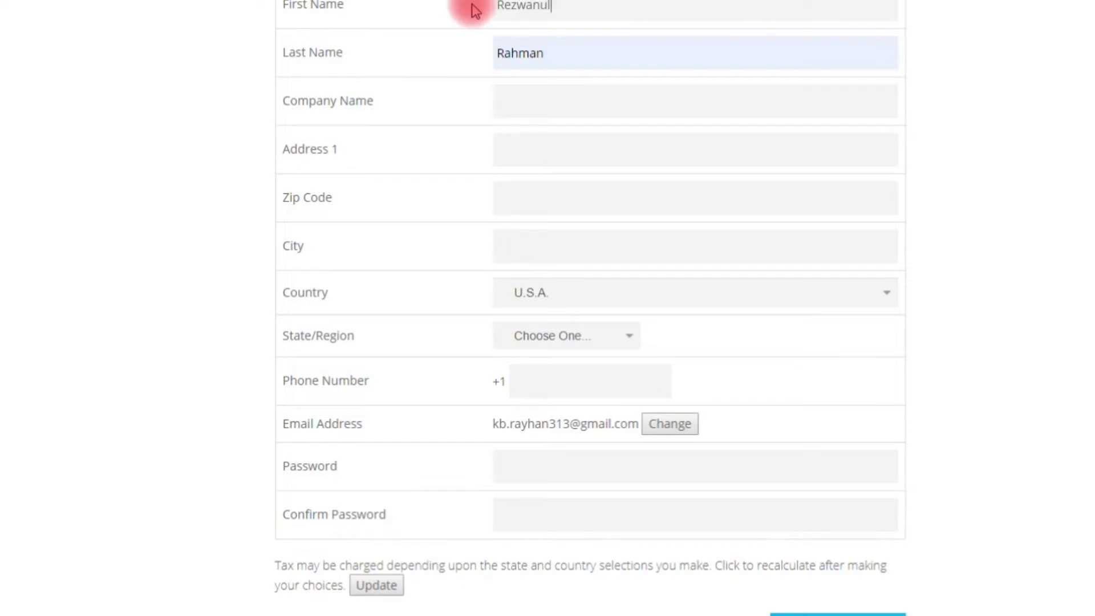
left_click_drag(570, 42, 420, 57)
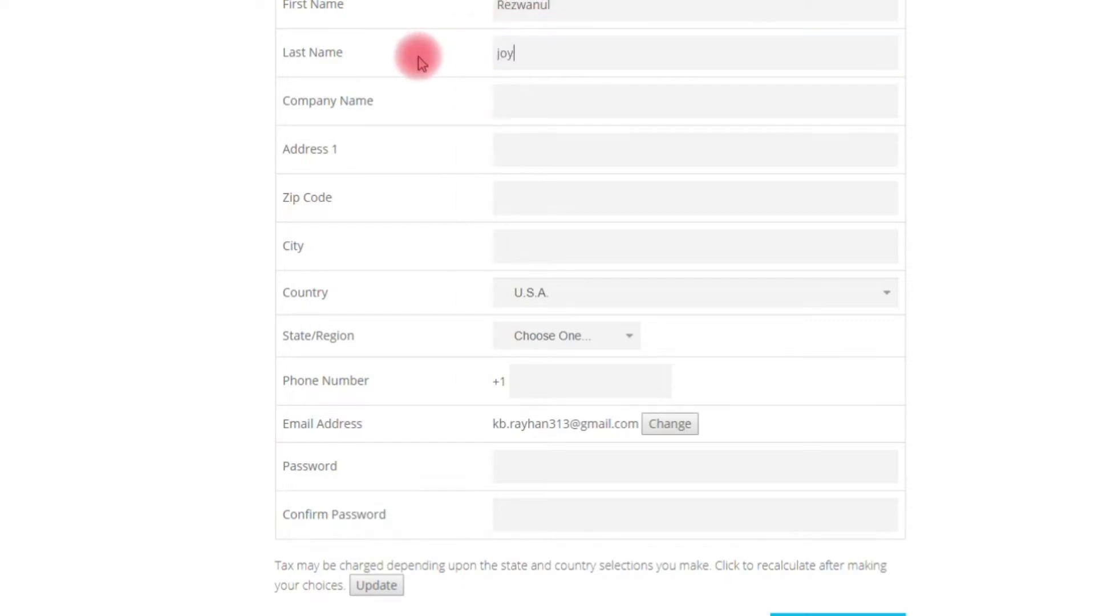
Enter the company name, street address and zip code
left_click(573, 104)
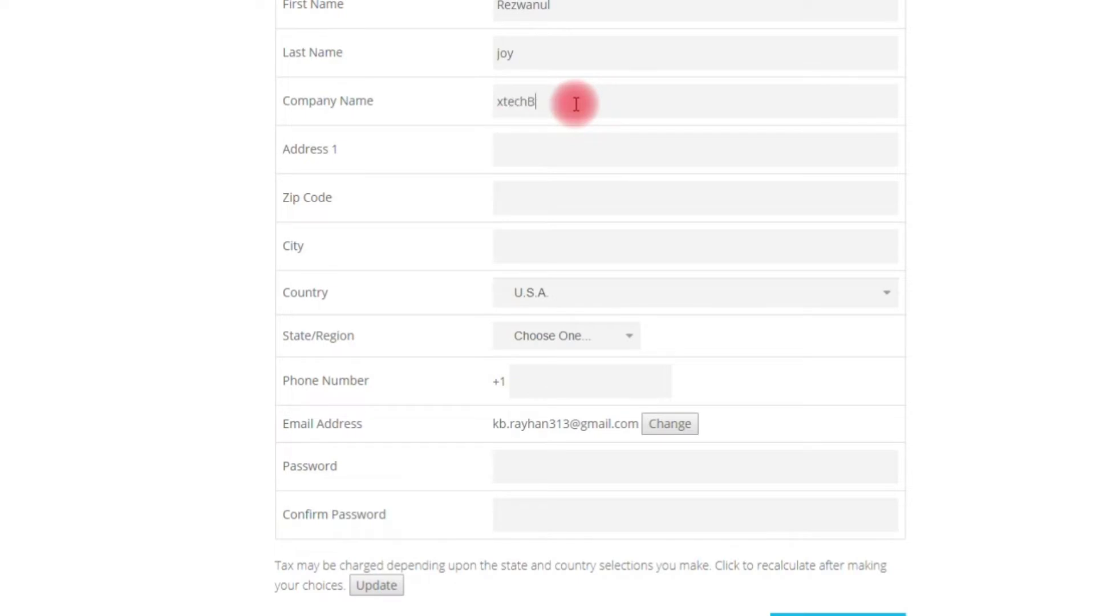
left_click(576, 149)
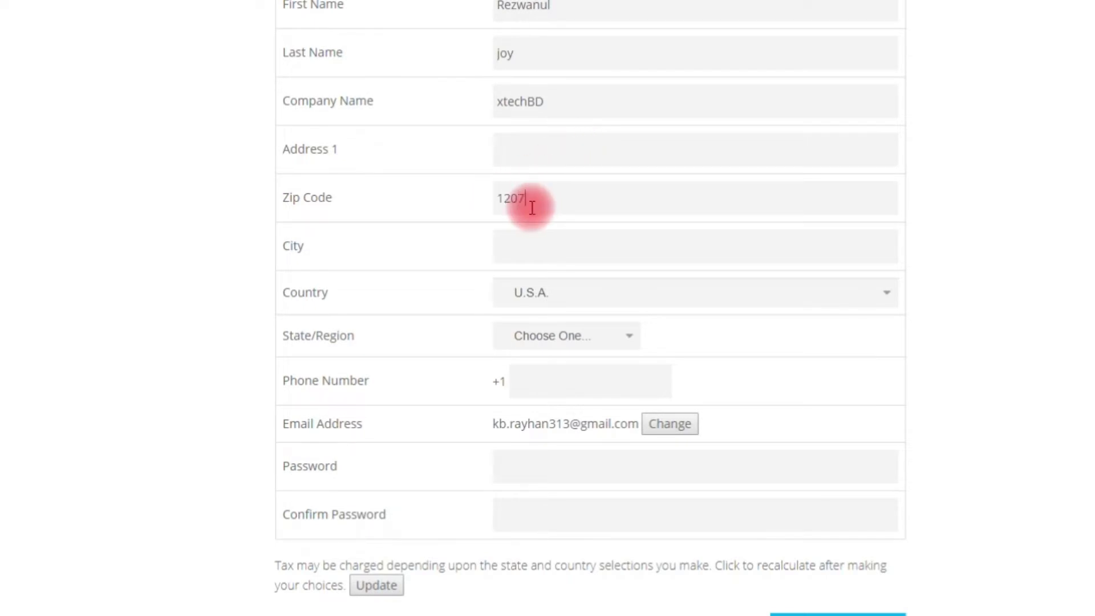
left_click(550, 142)
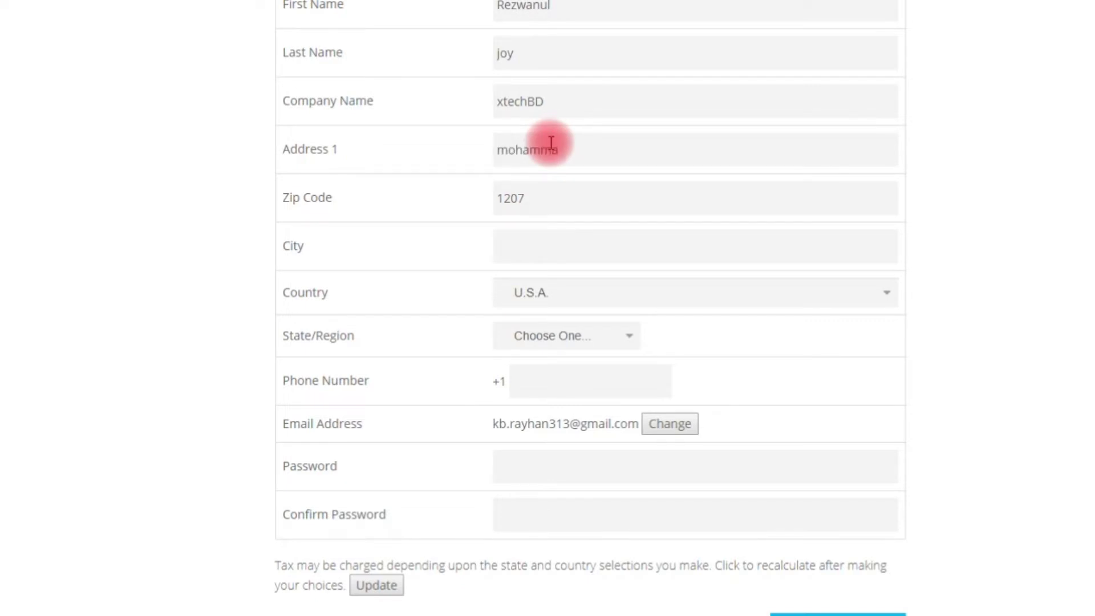
left_click(543, 248)
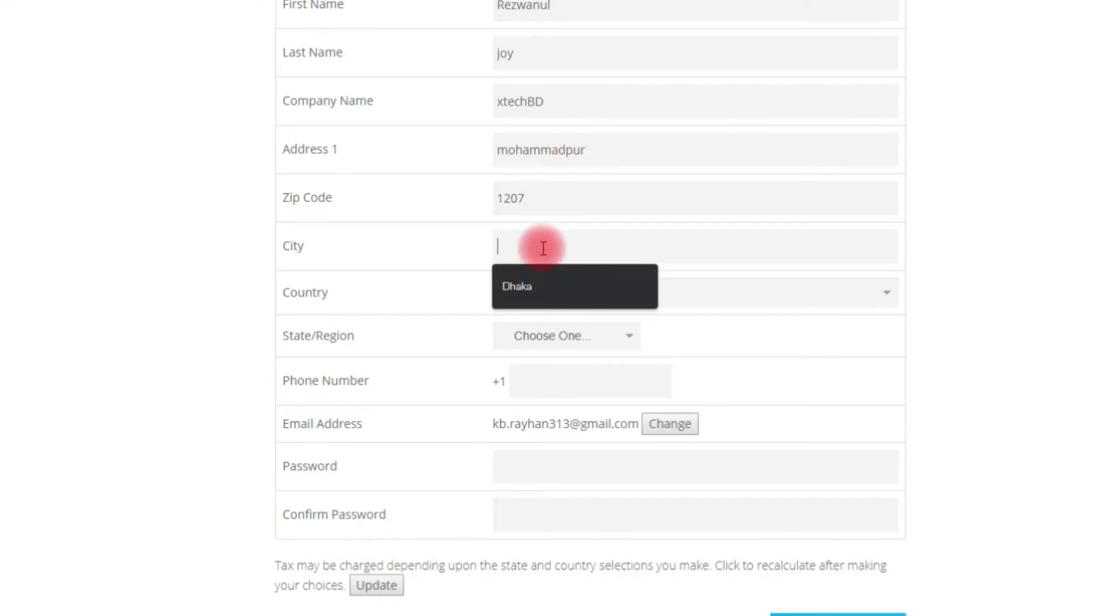
Set the city, country Bangladesh and region Dhaka
left_click(537, 286)
left_click(540, 293)
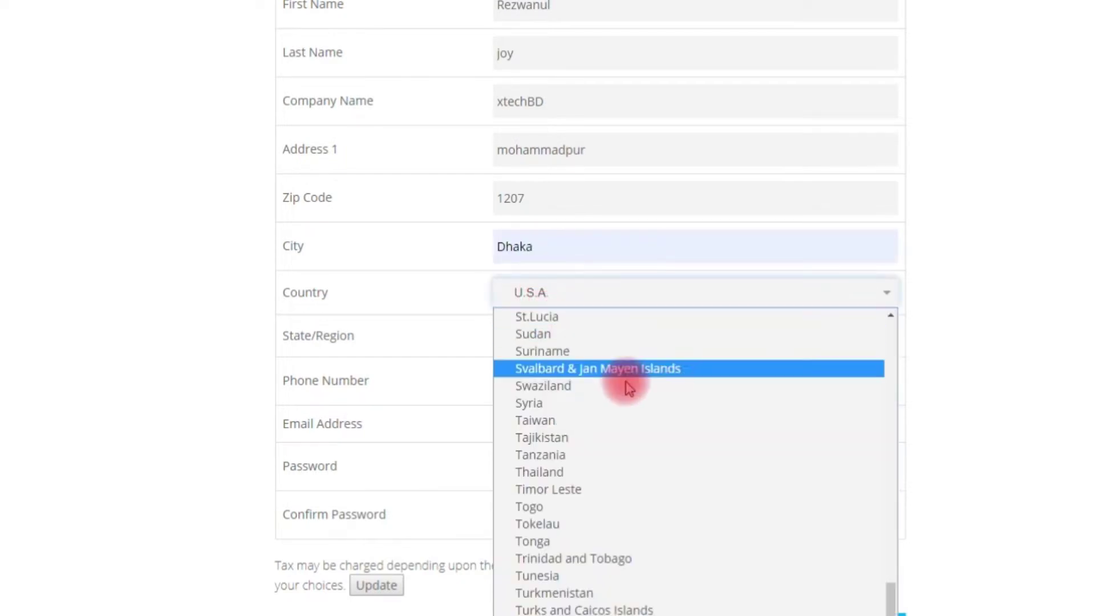
scroll(622, 454, "up", 15)
scroll(619, 455, "up", 15)
scroll(591, 440, "down", 5)
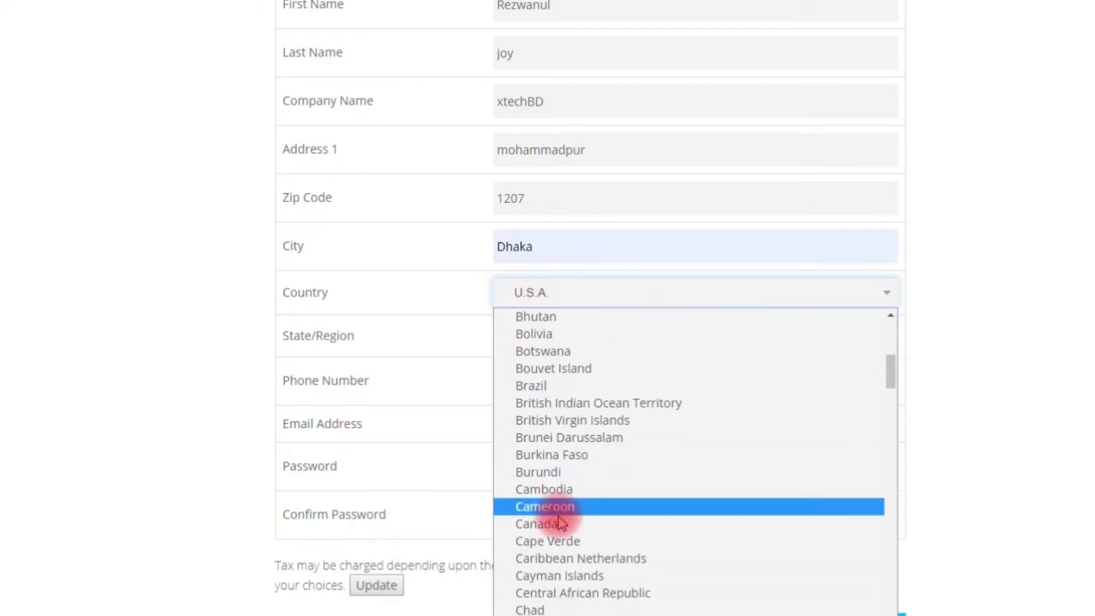
scroll(596, 411, "up", 3)
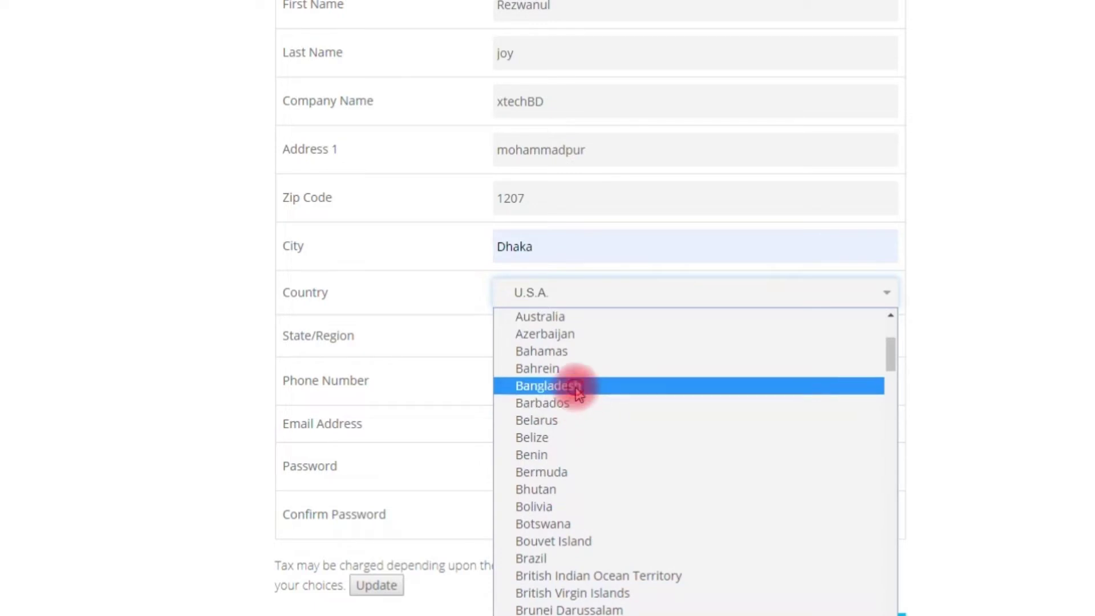
left_click(577, 383)
left_click(570, 337)
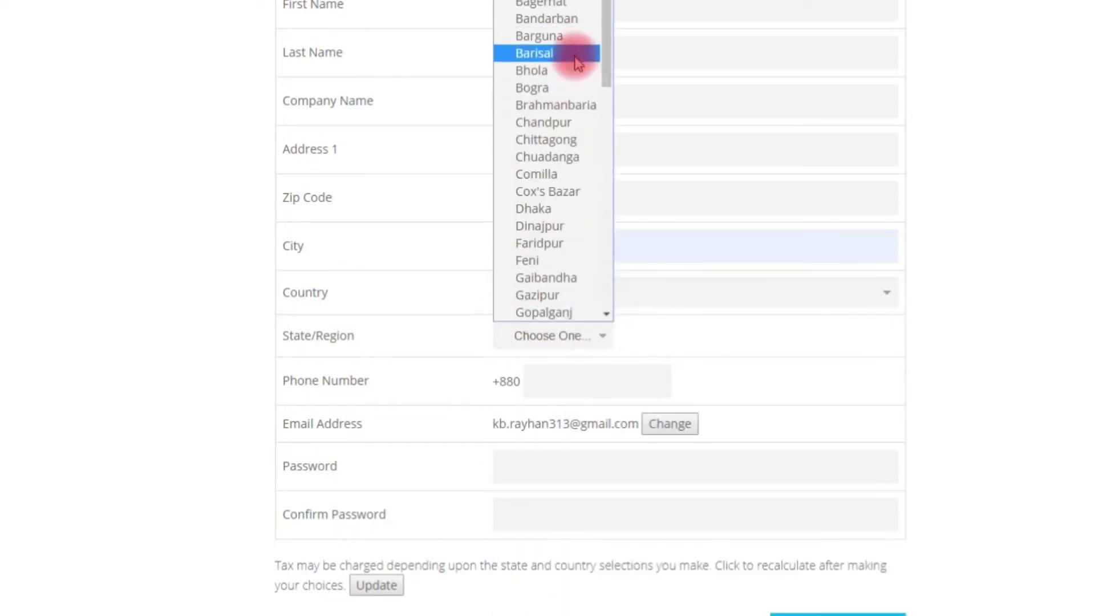
left_click(537, 209)
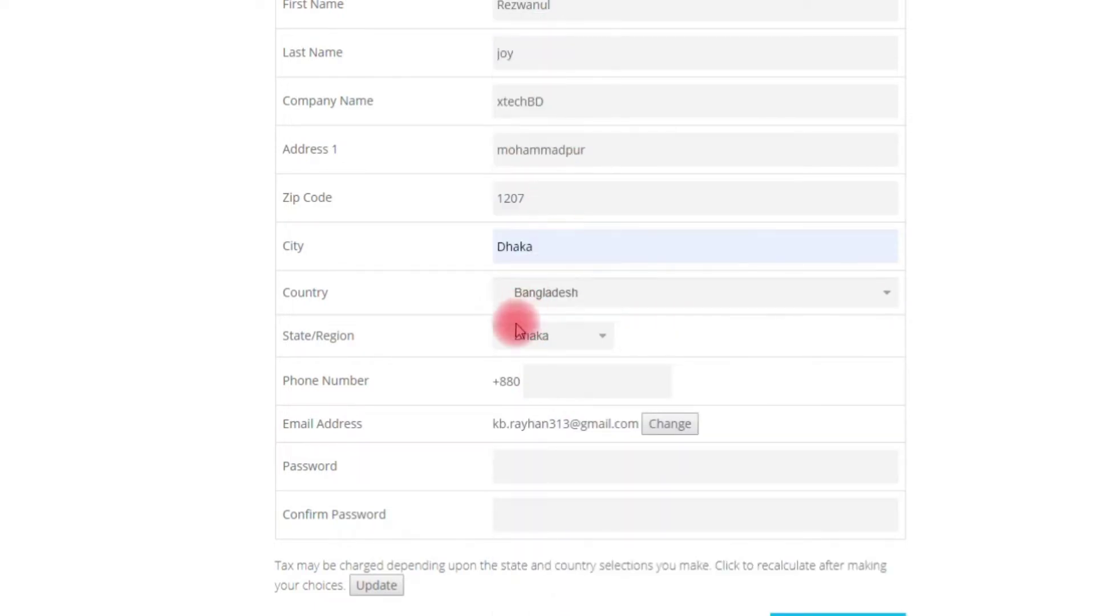
Enter the phone number and the account password with its confirmation
scroll(539, 285, "down", 3)
left_click(549, 210)
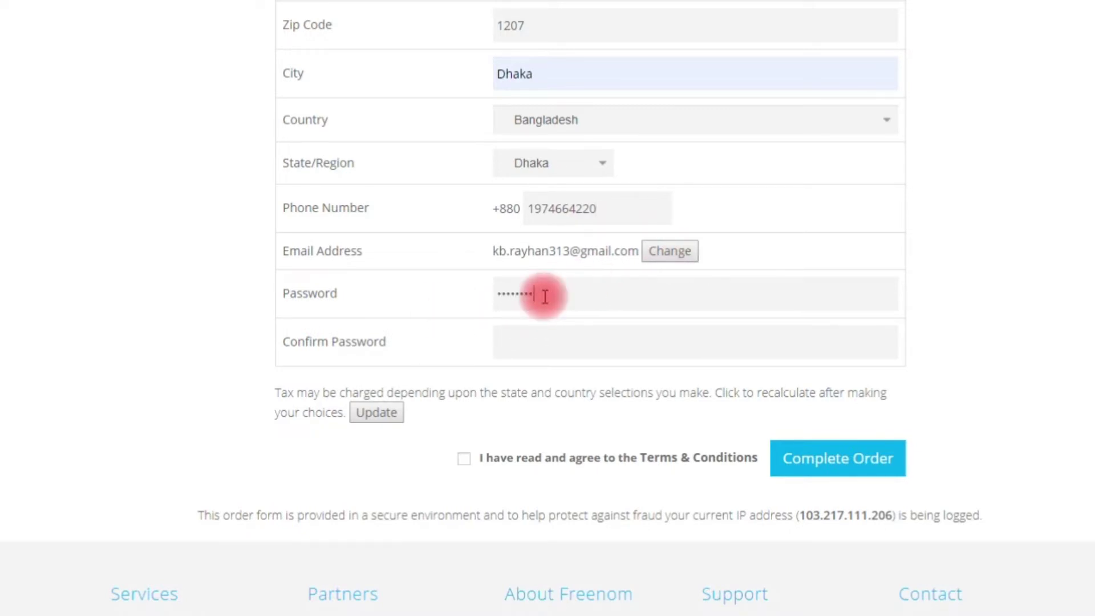
left_click(528, 351)
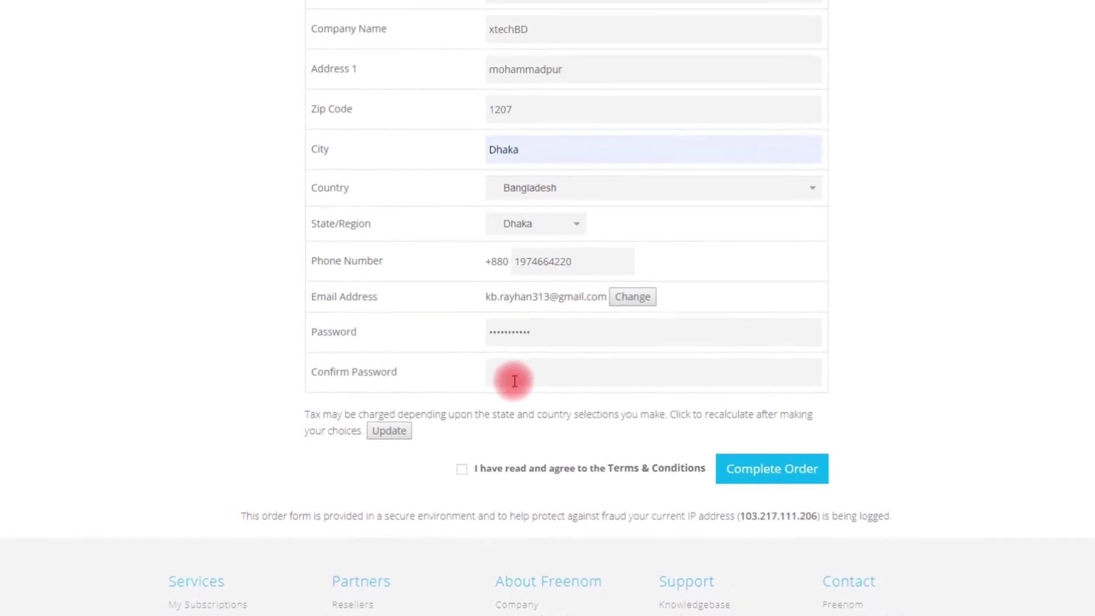
type("•••")
type("••")
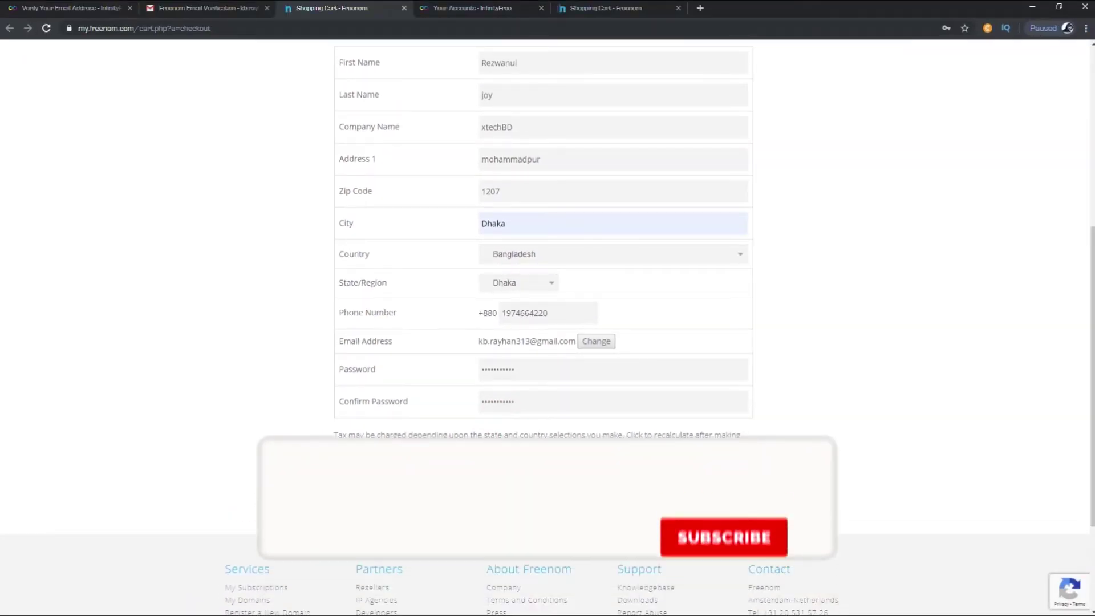
Complete the free domain order, save the password, and go to the Client Area
scroll(660, 192, "up", 2)
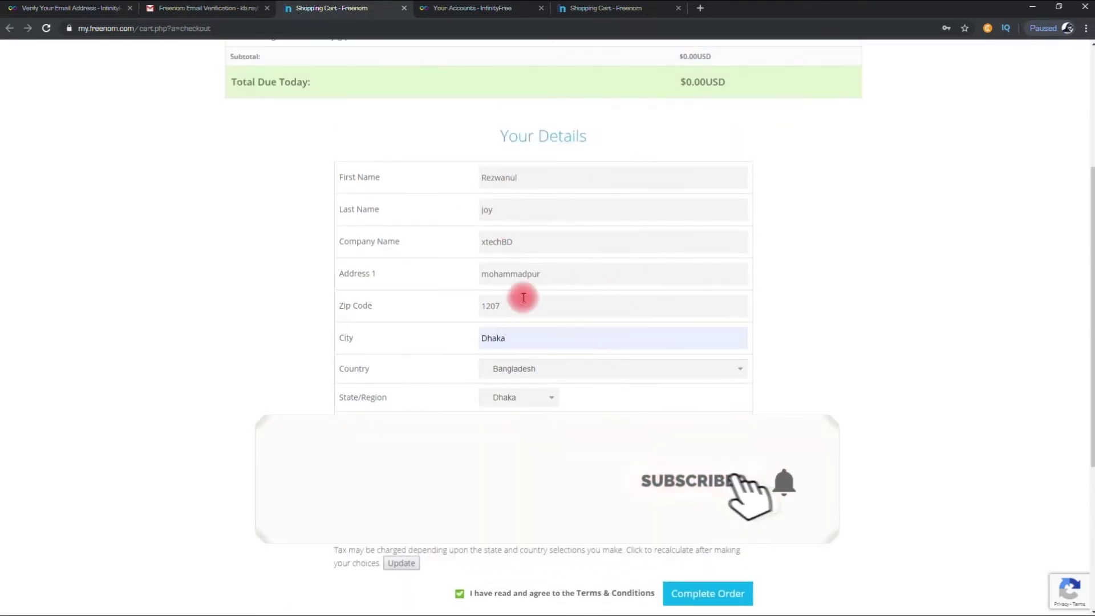
scroll(643, 235, "down", 2)
scroll(709, 421, "down", 1)
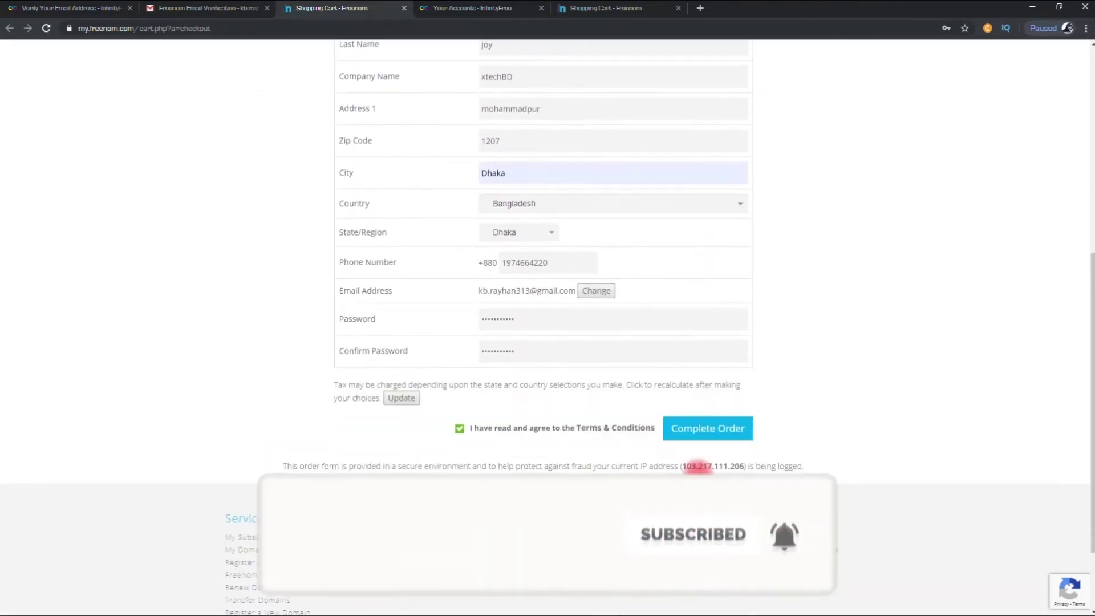
scroll(701, 317, "up", 5)
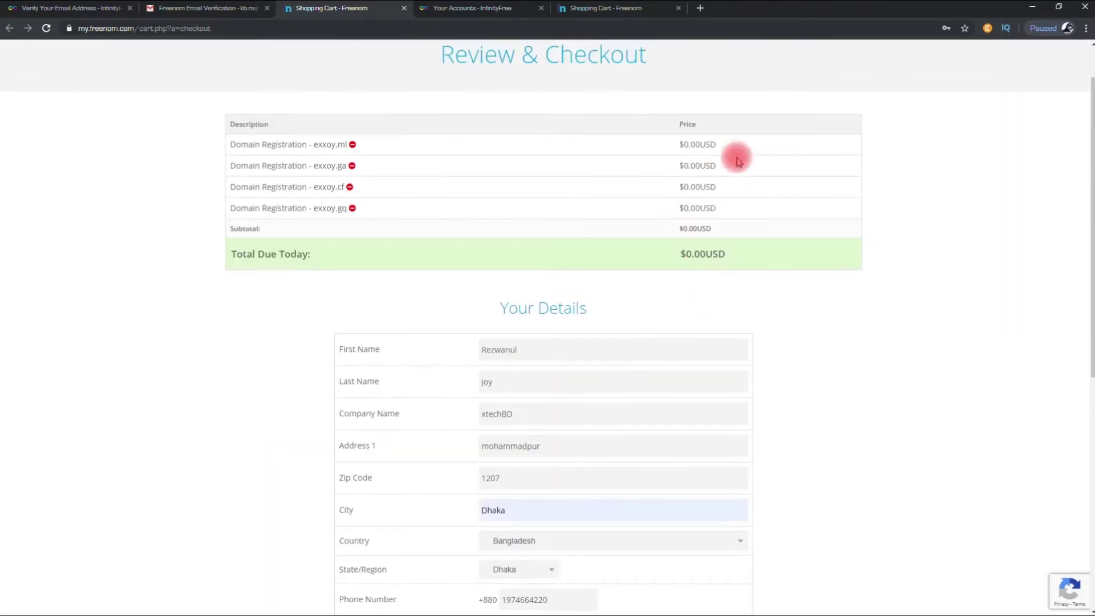
scroll(656, 228, "down", 5)
scroll(691, 330, "down", 1)
left_click(715, 363)
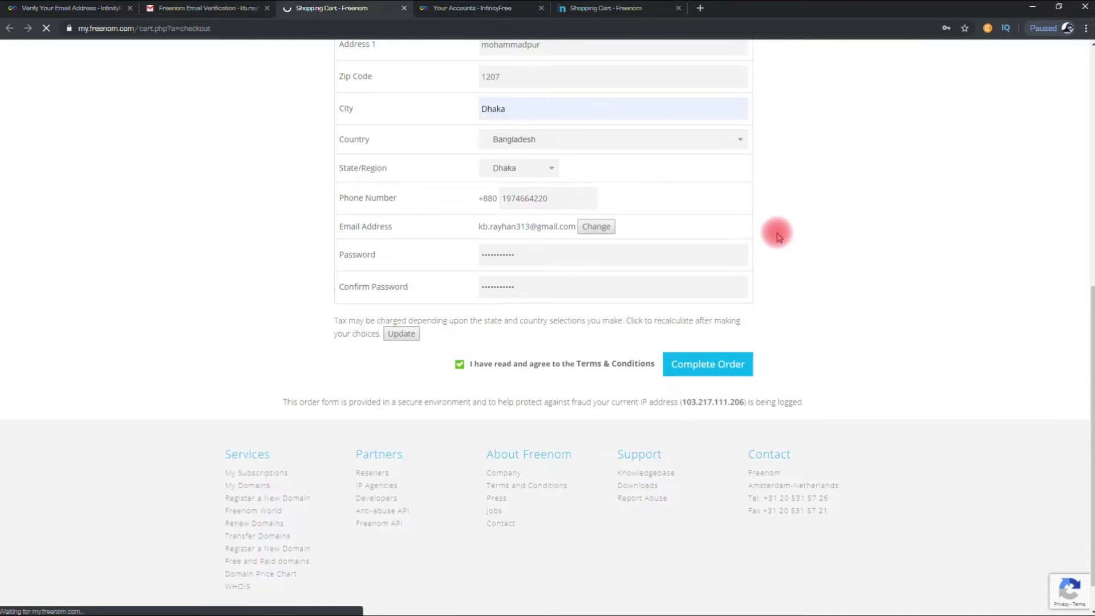
scroll(778, 236, "up", 3)
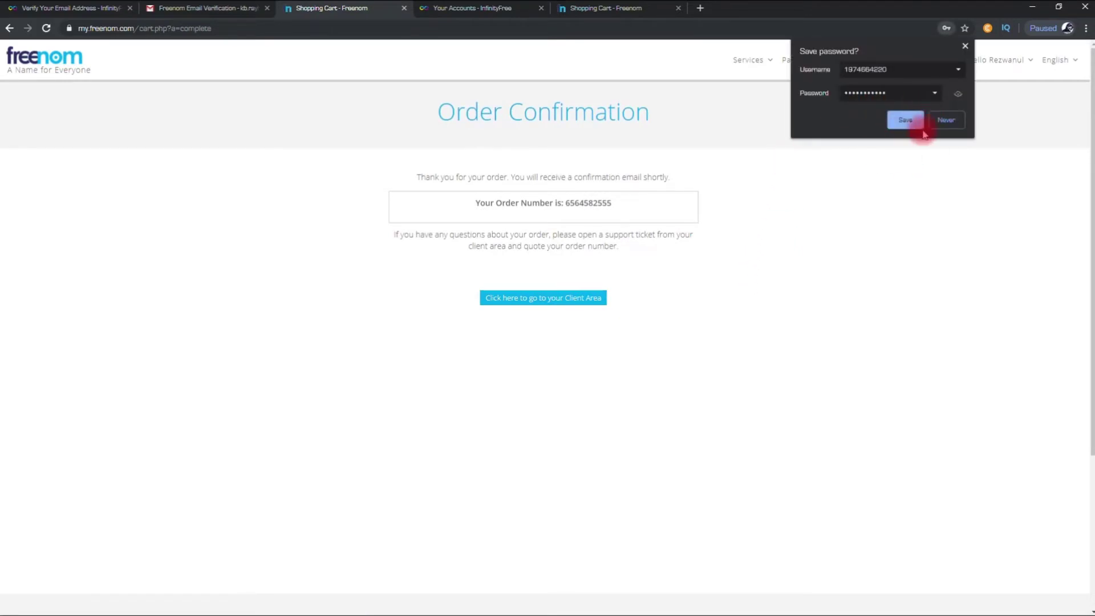
left_click(911, 122)
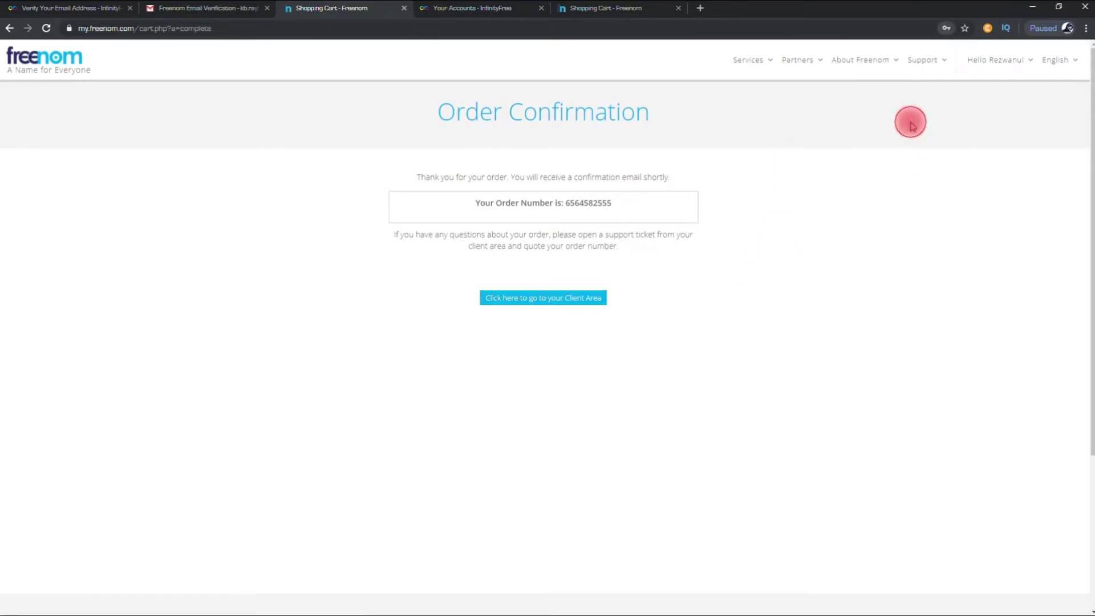
left_click(535, 298)
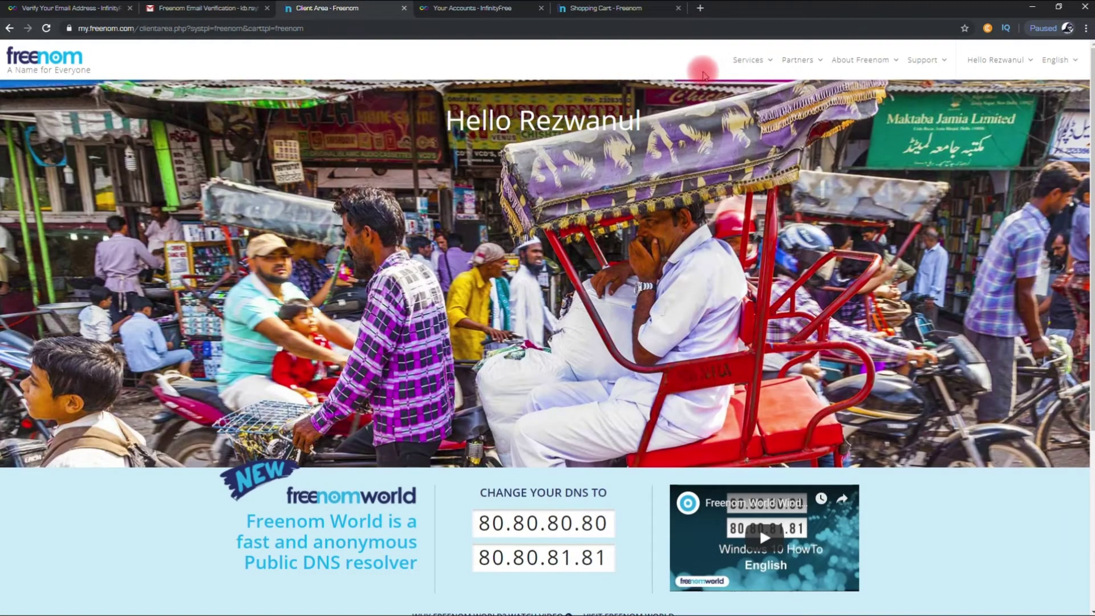
Open exxoy.ml's nameserver settings in Freenom and switch it to custom nameservers
left_click(749, 61)
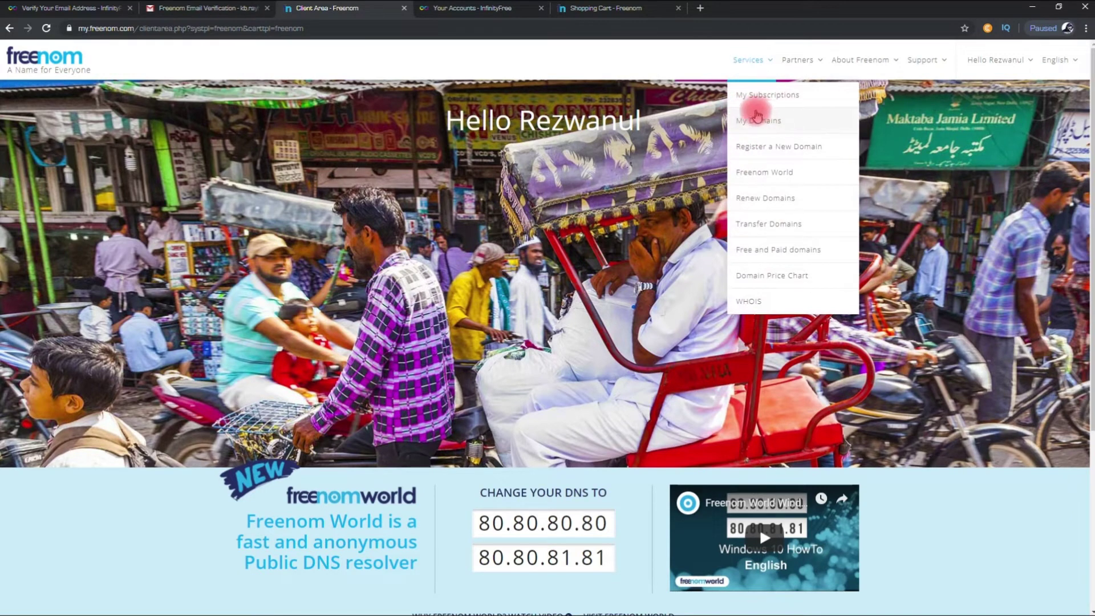
left_click(763, 124)
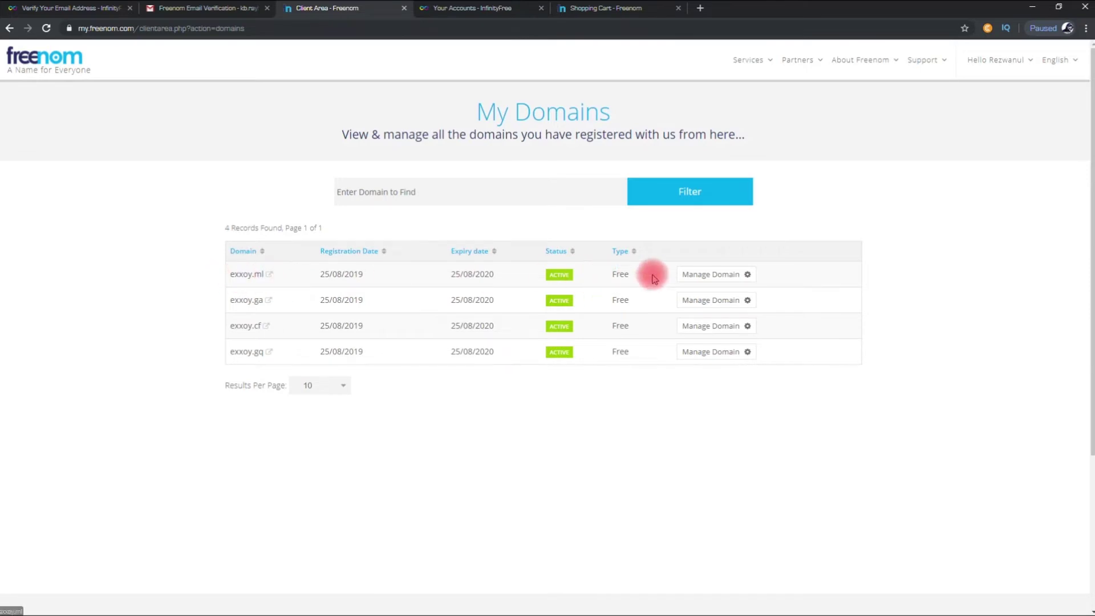
left_click(708, 274)
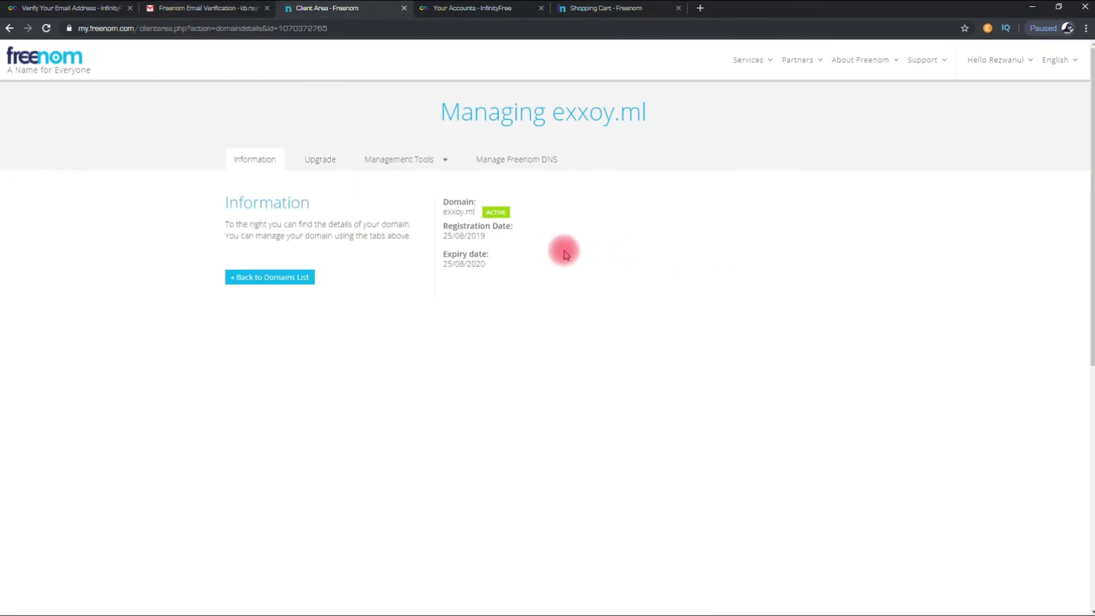
left_click(434, 164)
left_click(385, 181)
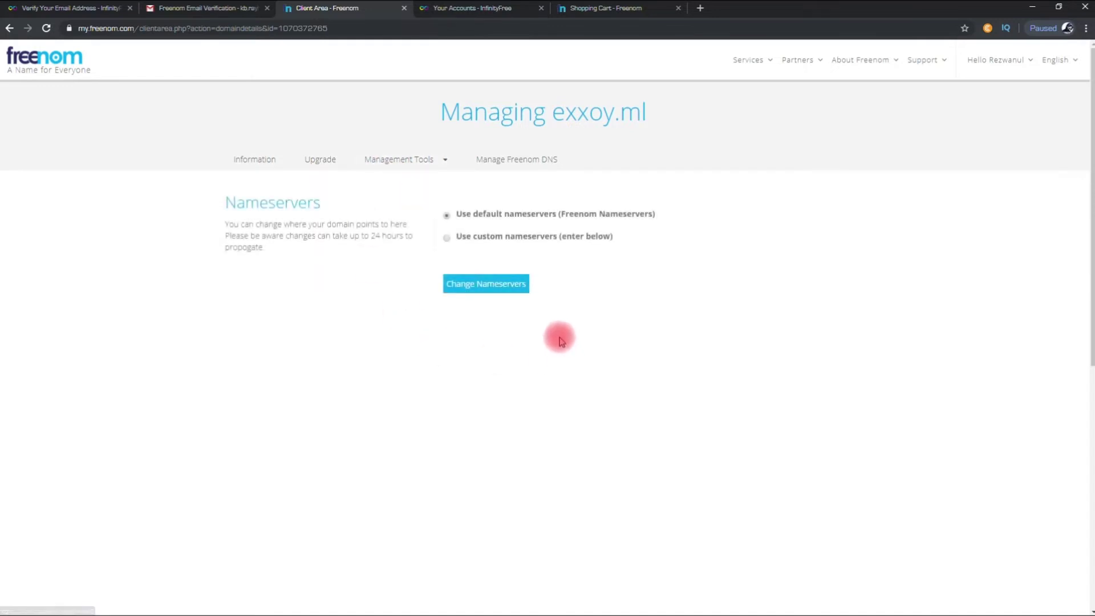
left_click(451, 241)
left_click(497, 296)
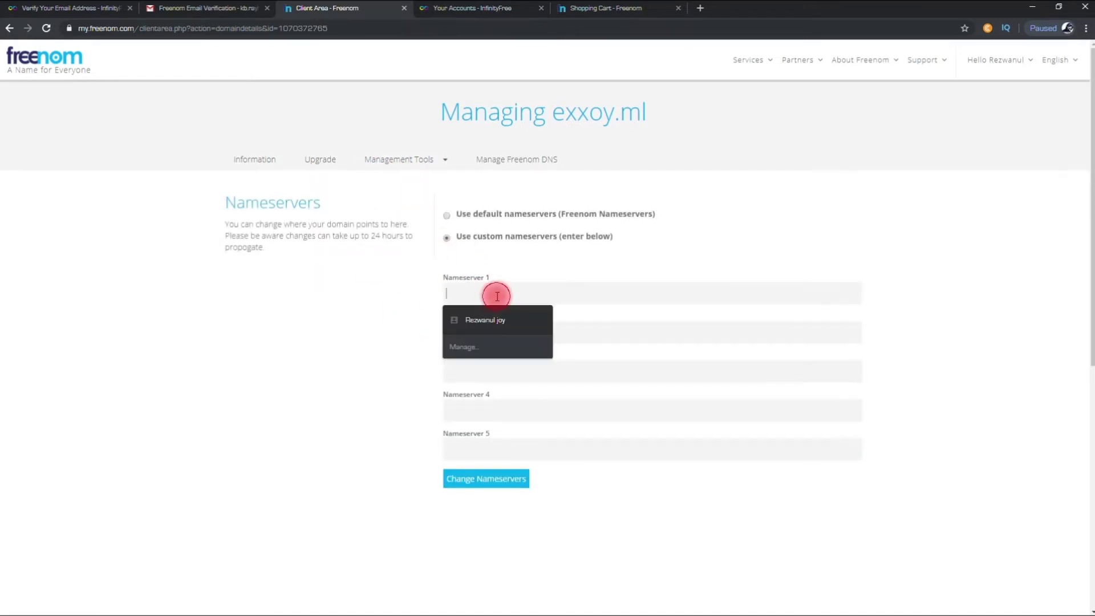
left_click(408, 324)
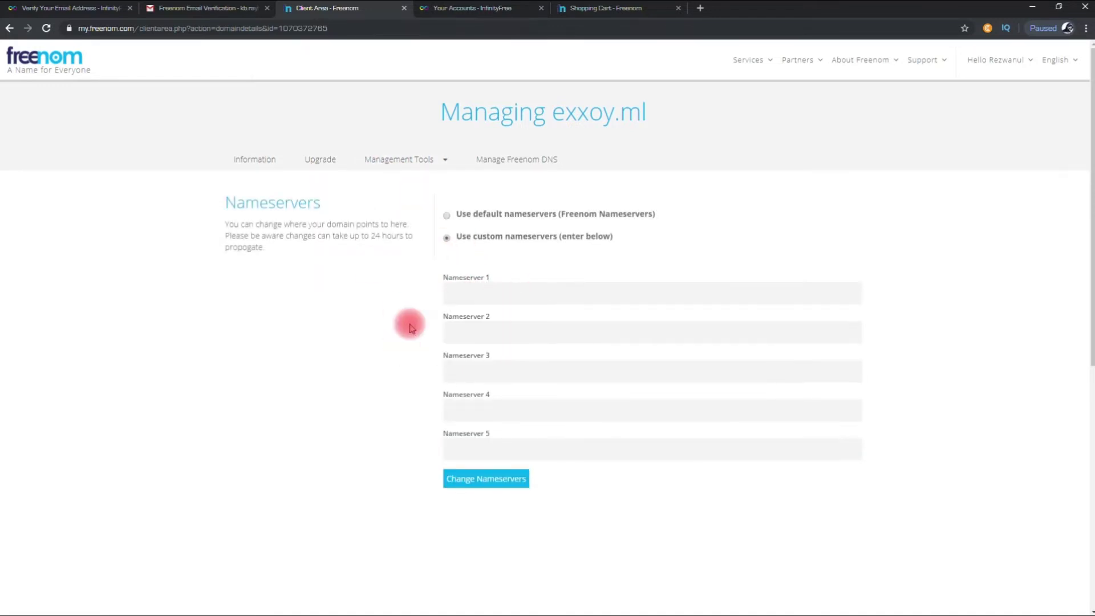
Glance over the verification tabs, then bring up the InfinityFree accounts page
left_click(62, 8)
left_click(171, 8)
left_click(357, 8)
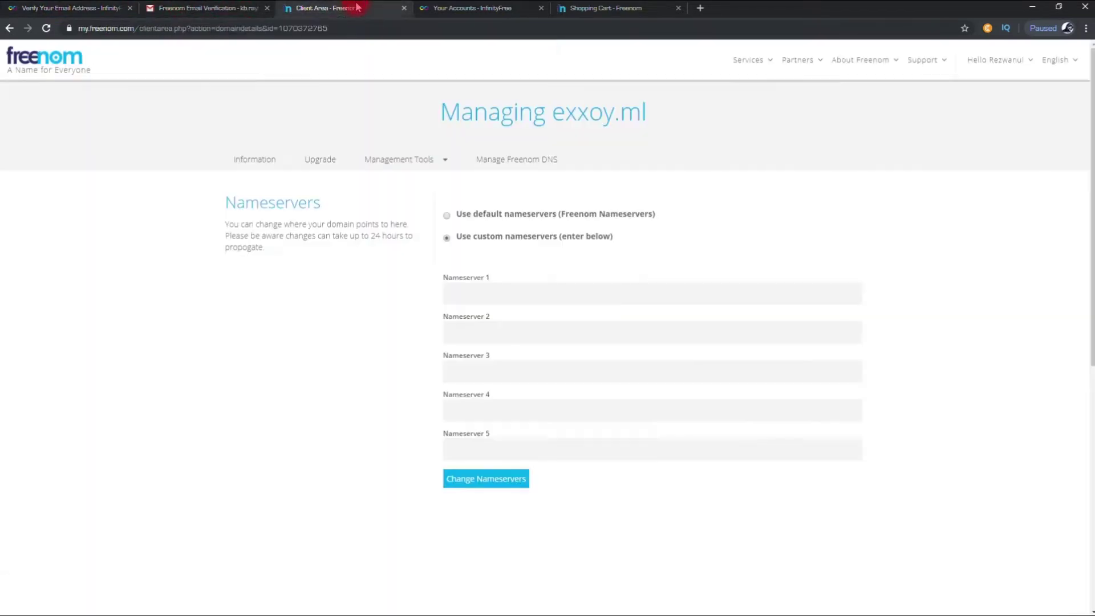
left_click(480, 9)
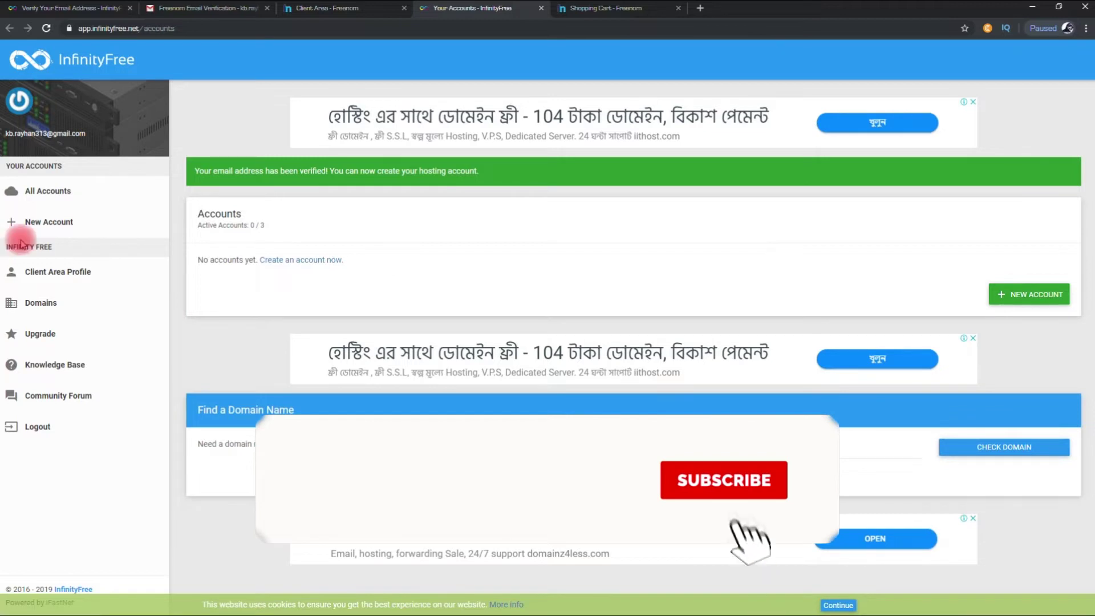
Start a new InfinityFree hosting account and copy exxoy.ml from Freenom's domain overview
left_click(46, 224)
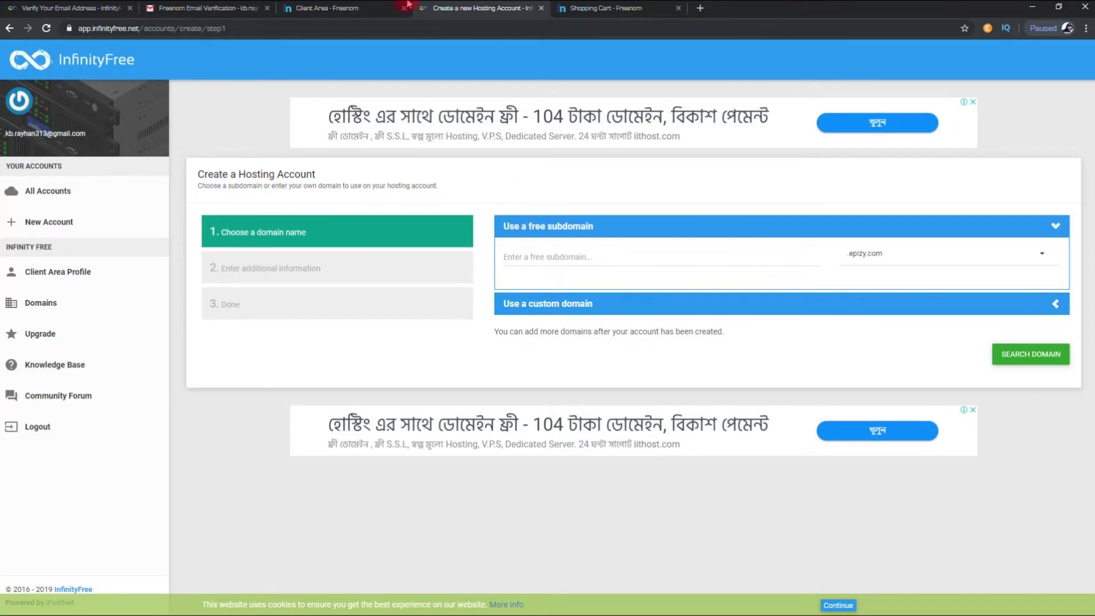
left_click(315, 9)
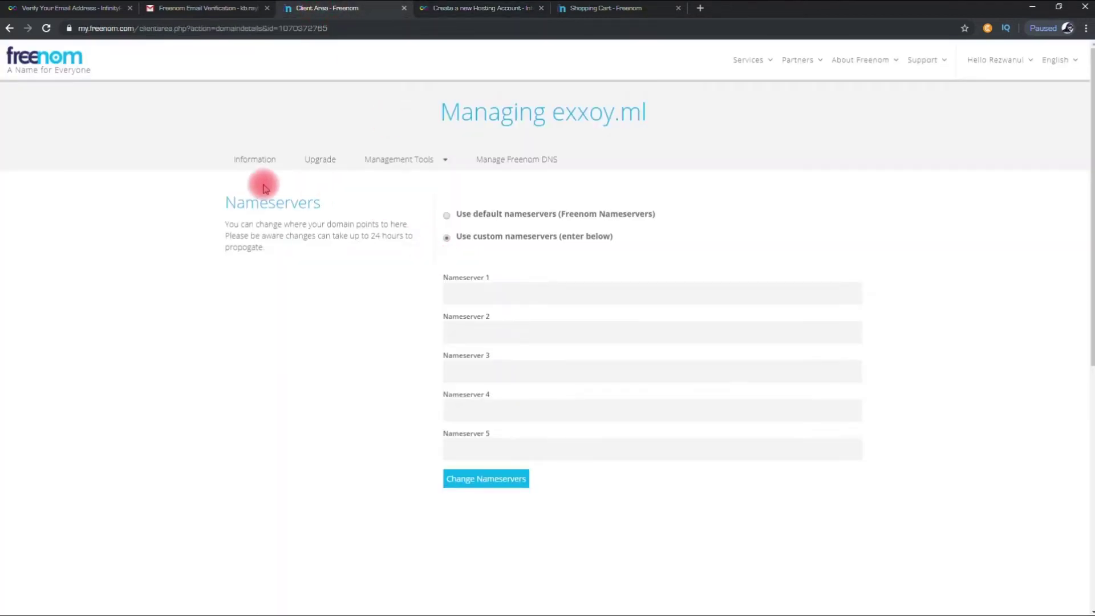
left_click(251, 164)
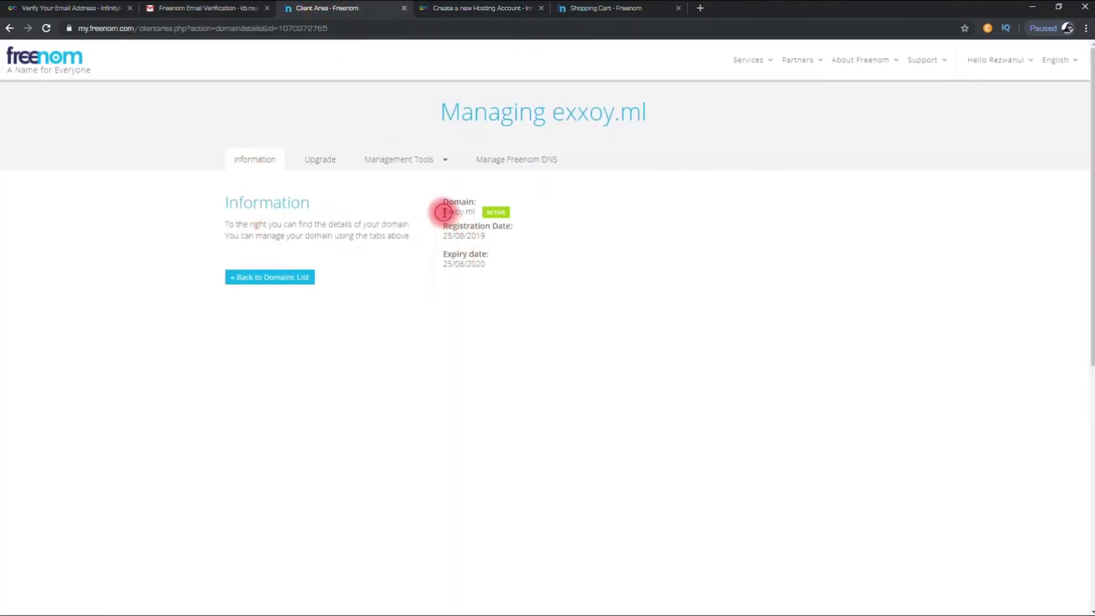
right_click(471, 209)
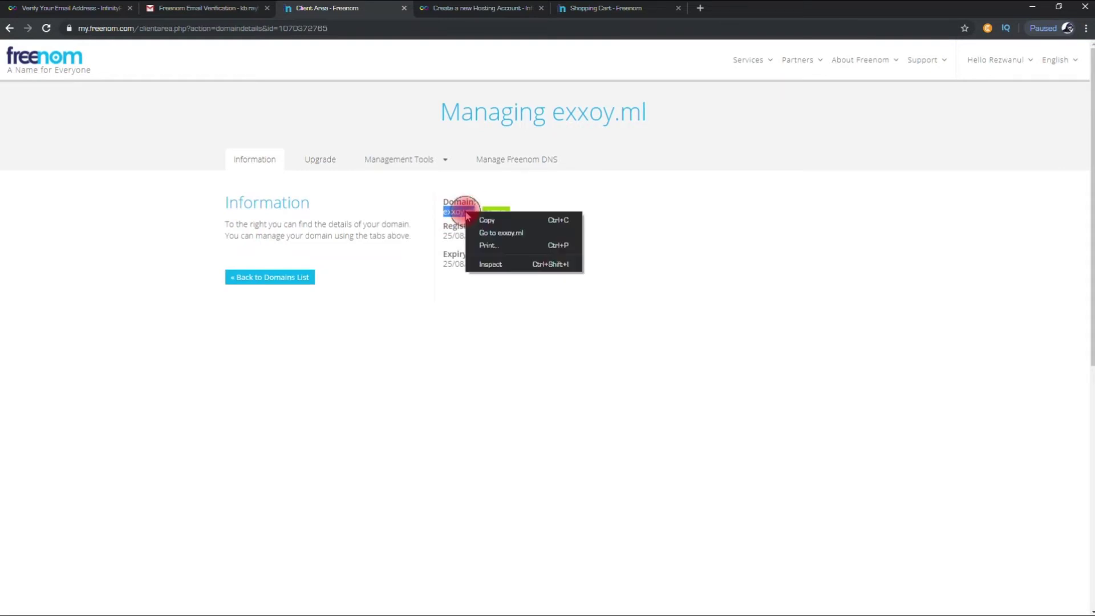
left_click(481, 217)
Paste exxoy.ml as a custom domain in InfinityFree and check its availability
left_click(502, 8)
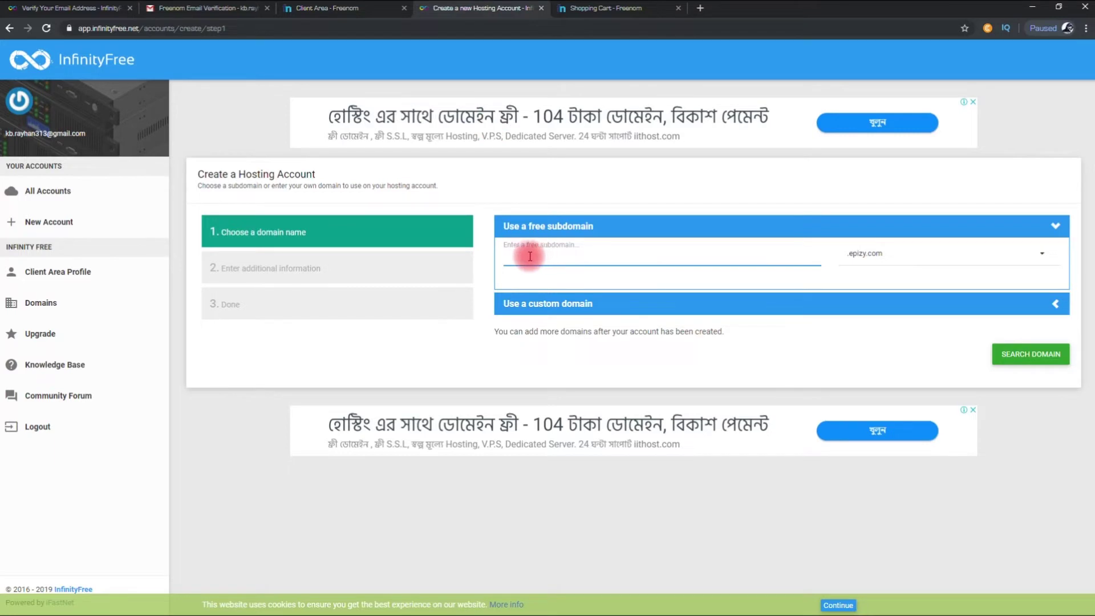
left_click(304, 266)
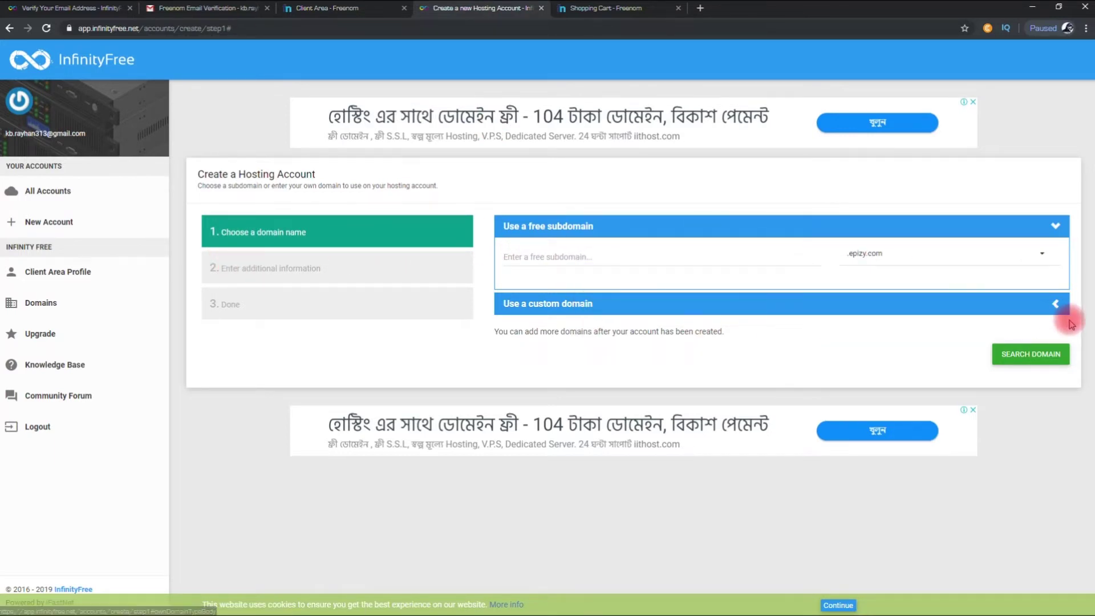
left_click(1056, 305)
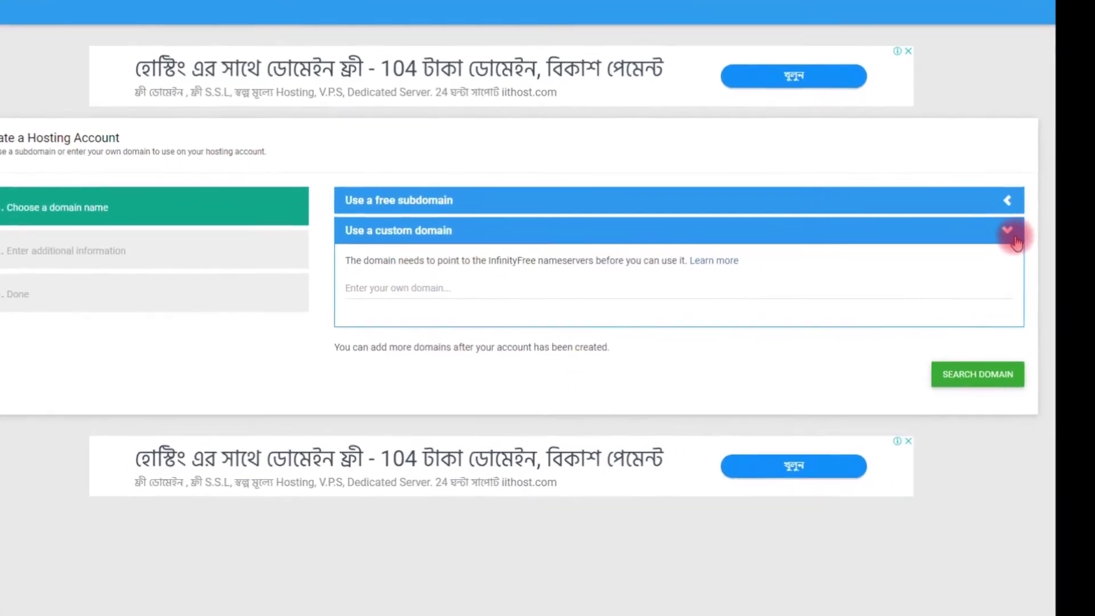
left_click(550, 293)
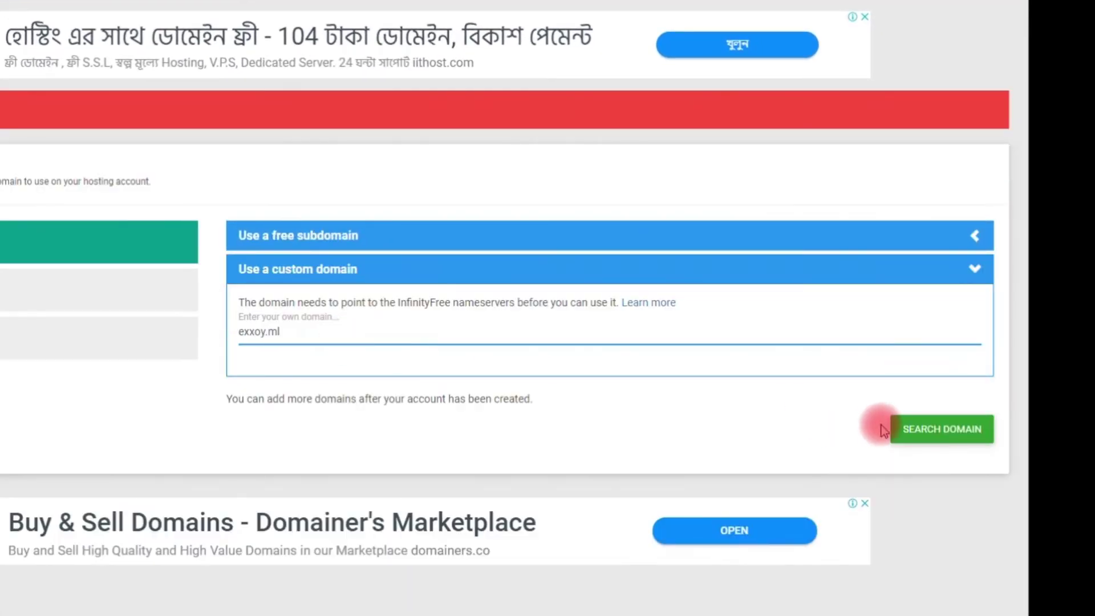
left_click(911, 433)
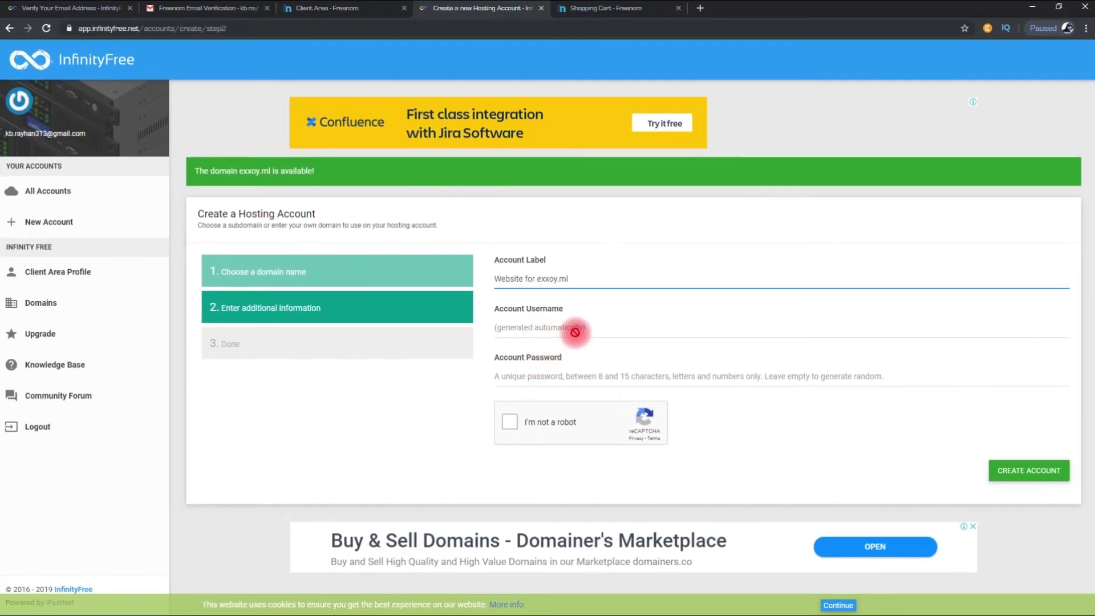
Pass the reCAPTCHA, submit the account, and copy ns1.epizy.com from the nameserver warning
left_click(513, 423)
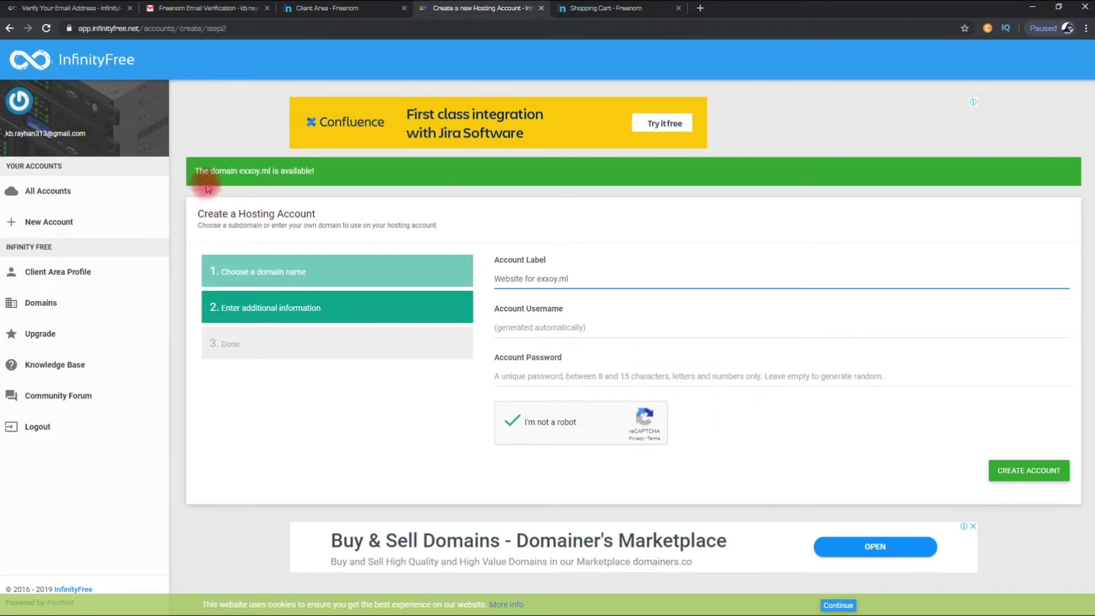
left_click(1044, 474)
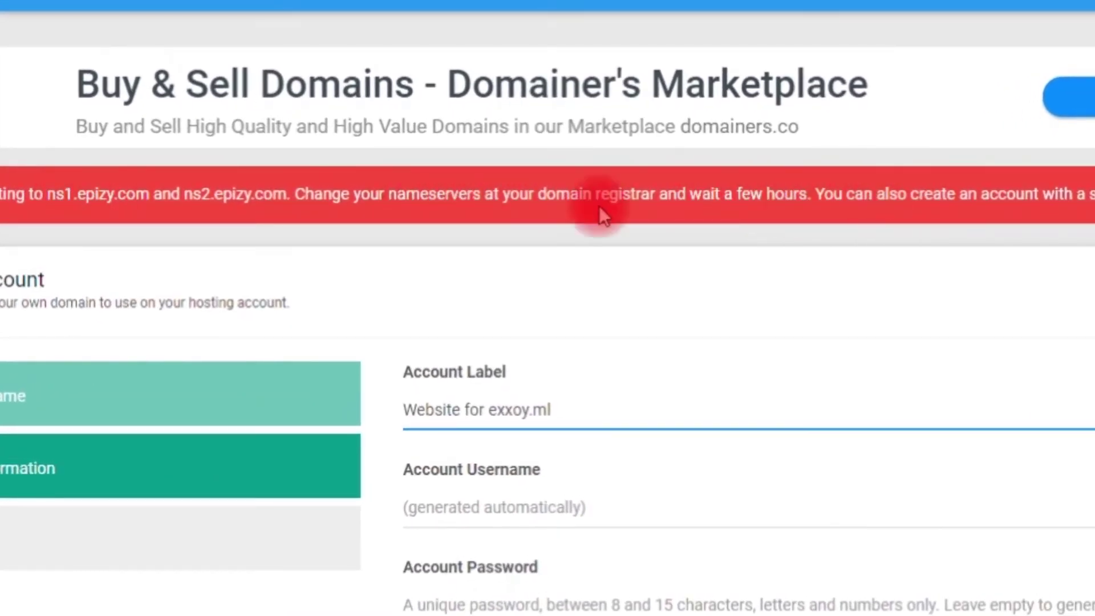
left_click_drag(49, 196, 154, 197)
right_click(138, 199)
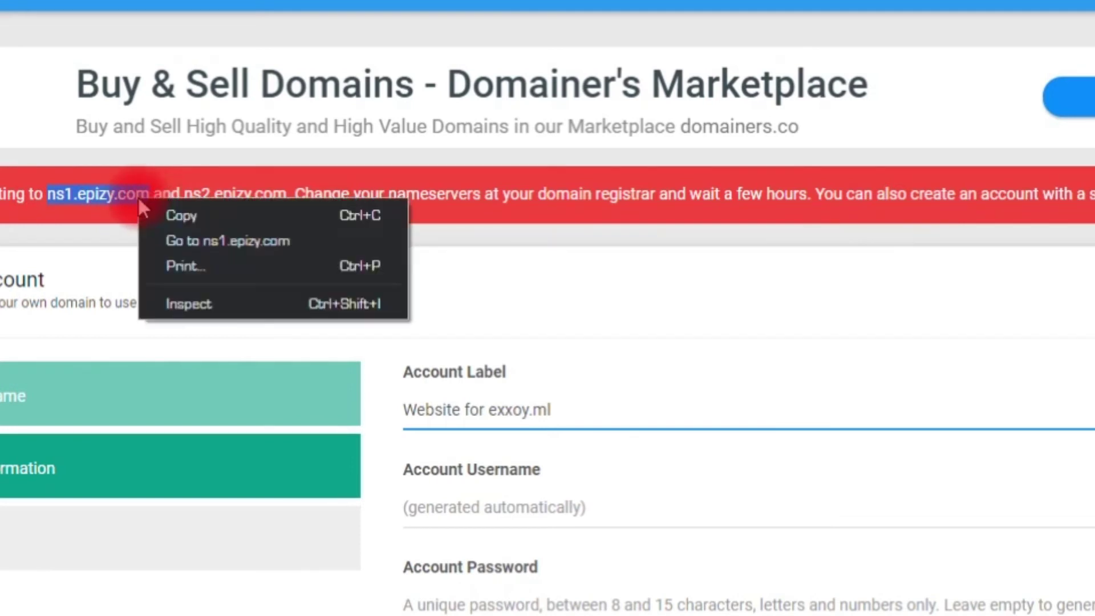
left_click(174, 215)
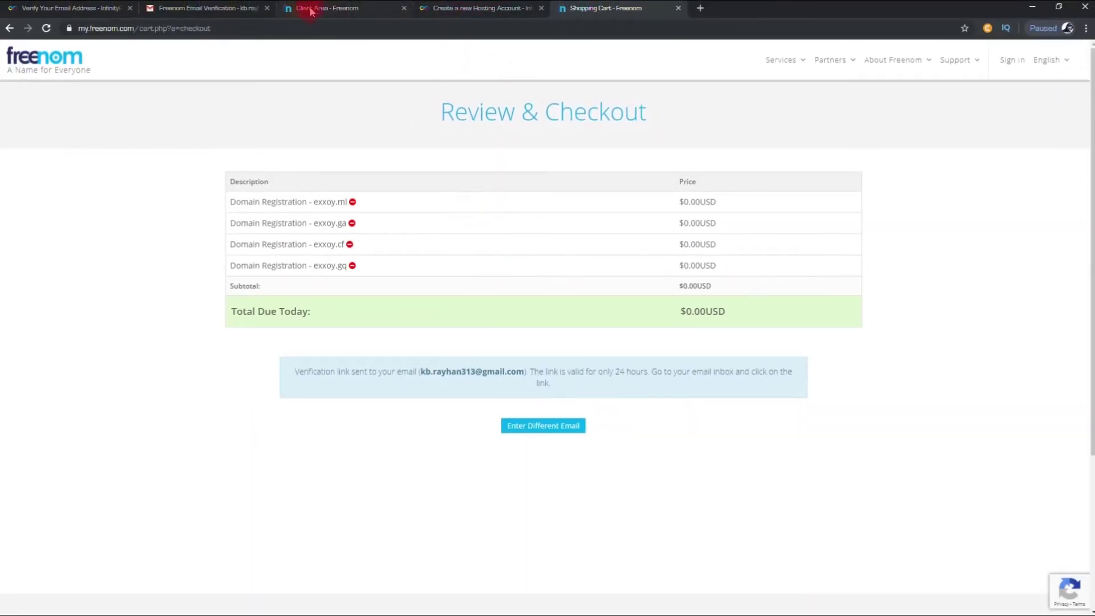
left_click(311, 11)
Enter ns1.epizy.com and ns2.epizy.com as exxoy.ml's Nameserver 1 and 2 and save
left_click(394, 160)
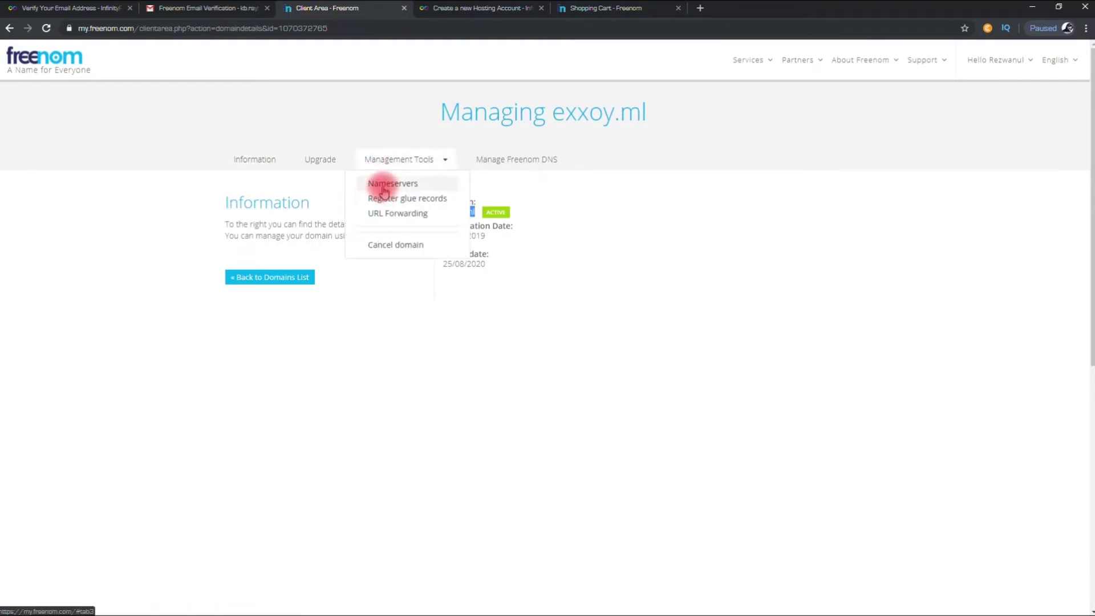
left_click(378, 191)
left_click(474, 299)
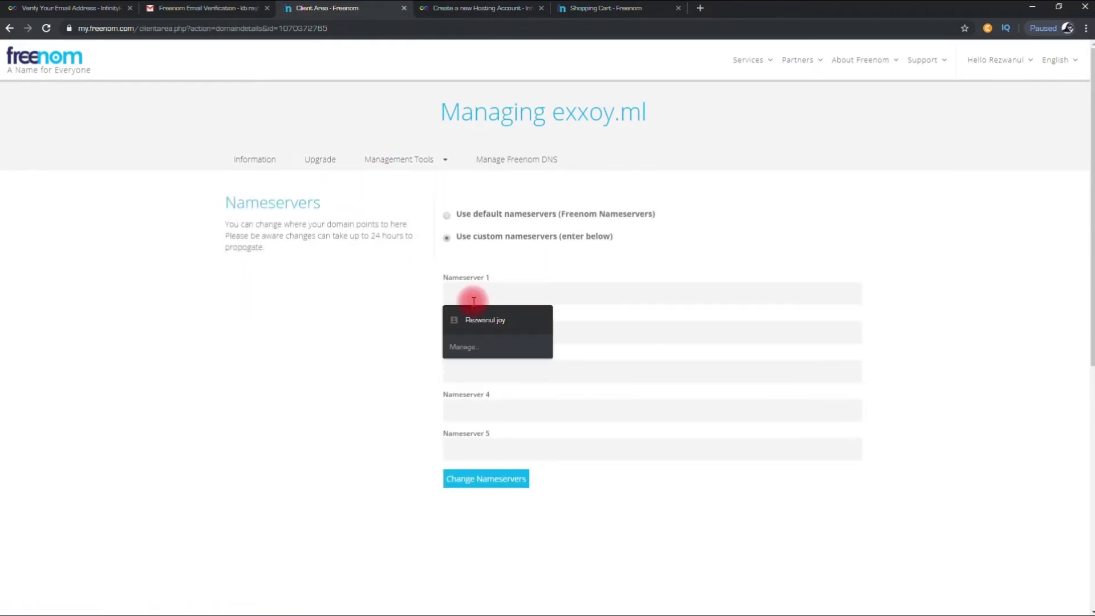
key("ctrl+v")
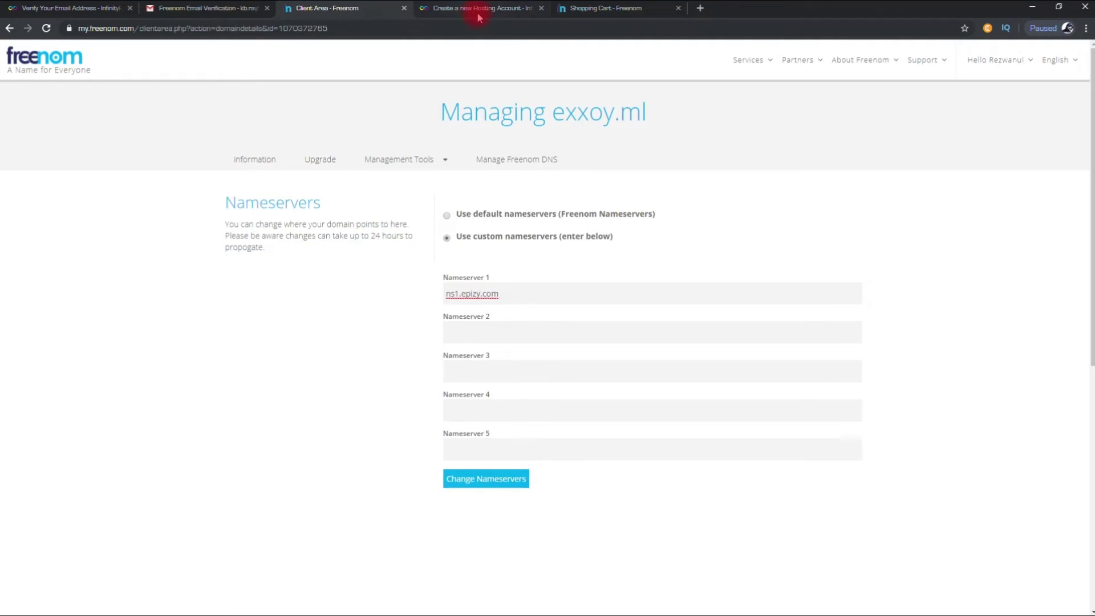
left_click(478, 14)
double_click(343, 171)
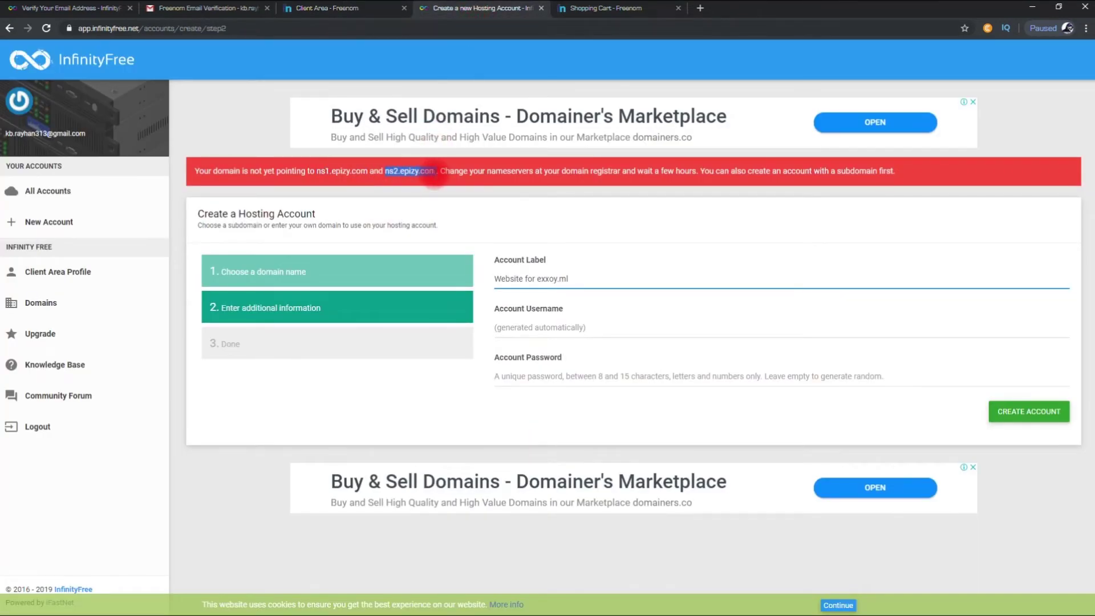
left_click(323, 14)
left_click(470, 332)
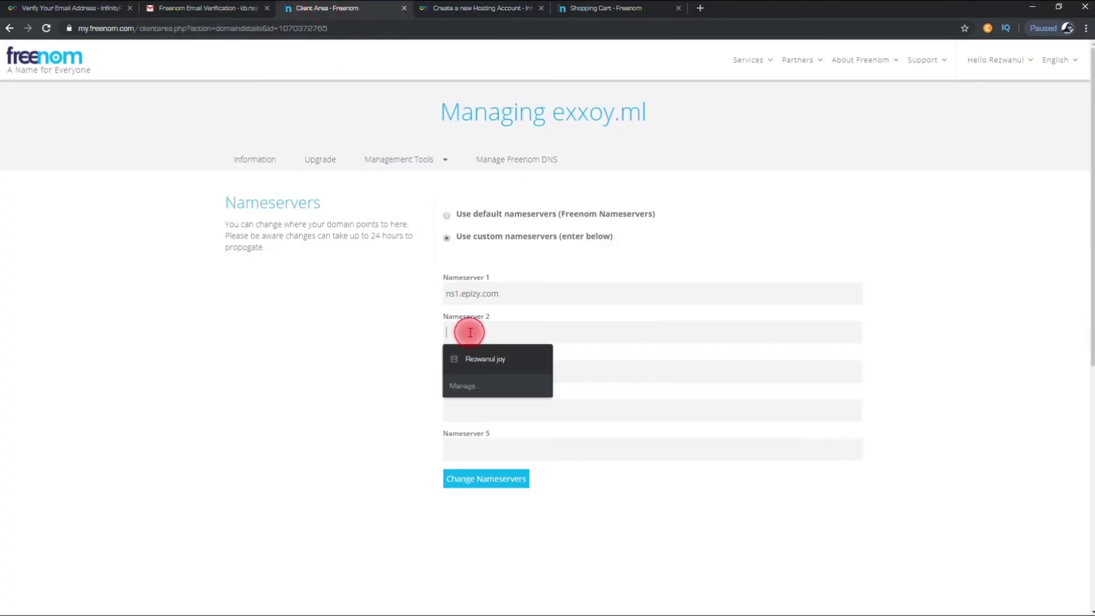
key("ctrl+v")
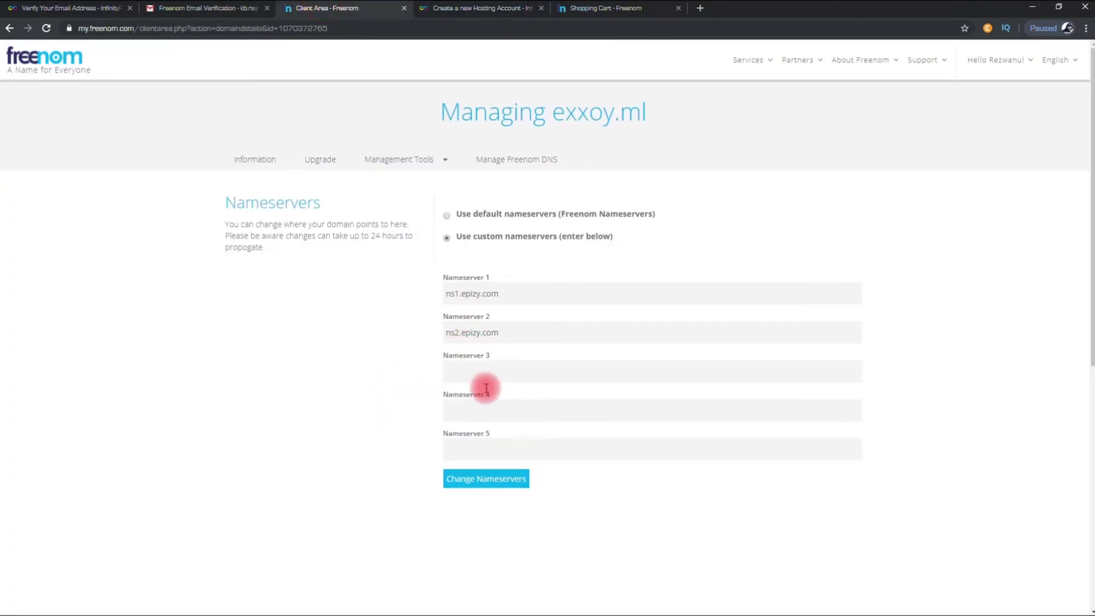
left_click(466, 482)
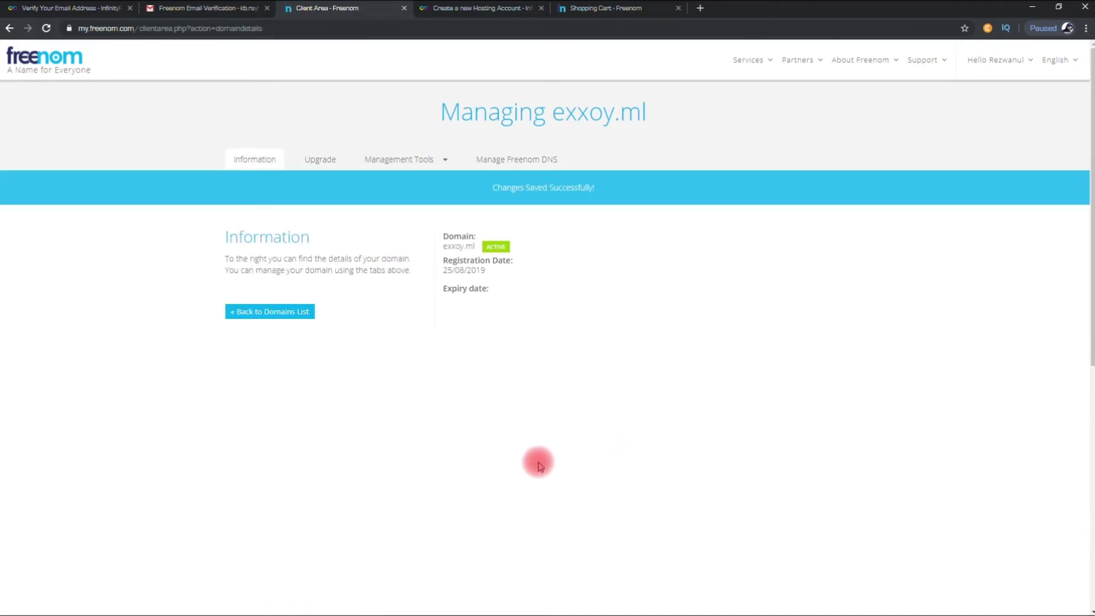
left_click(460, 10)
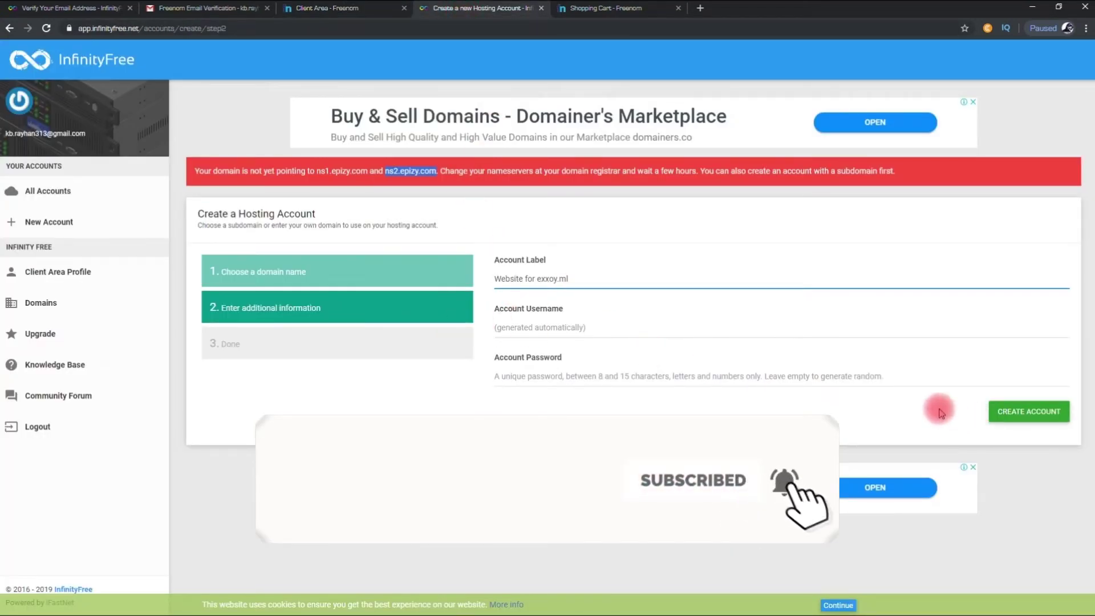
Resubmit the exxoy.ml hosting account and open the new account's control panel
left_click(1038, 420)
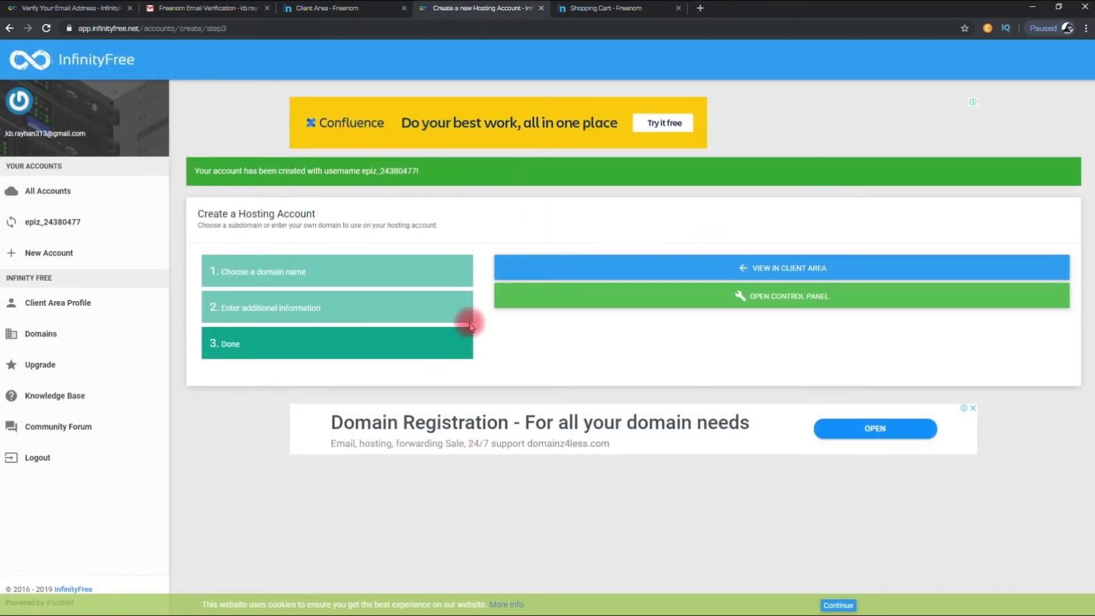
left_click(777, 298)
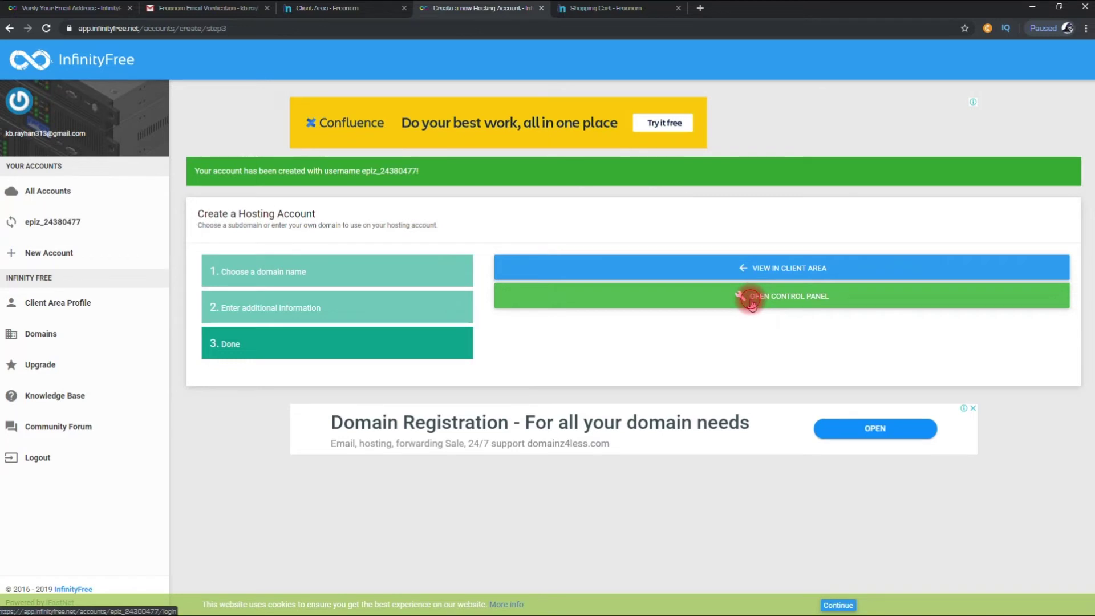
left_click(751, 304)
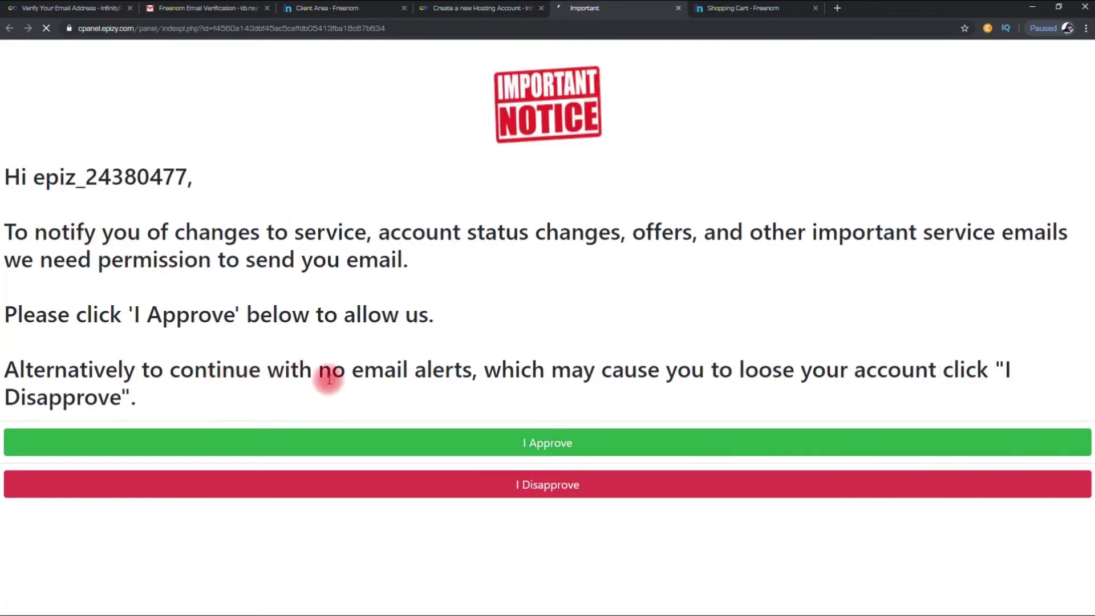
Approve service e-mails on the Important Notice page
left_click(570, 444)
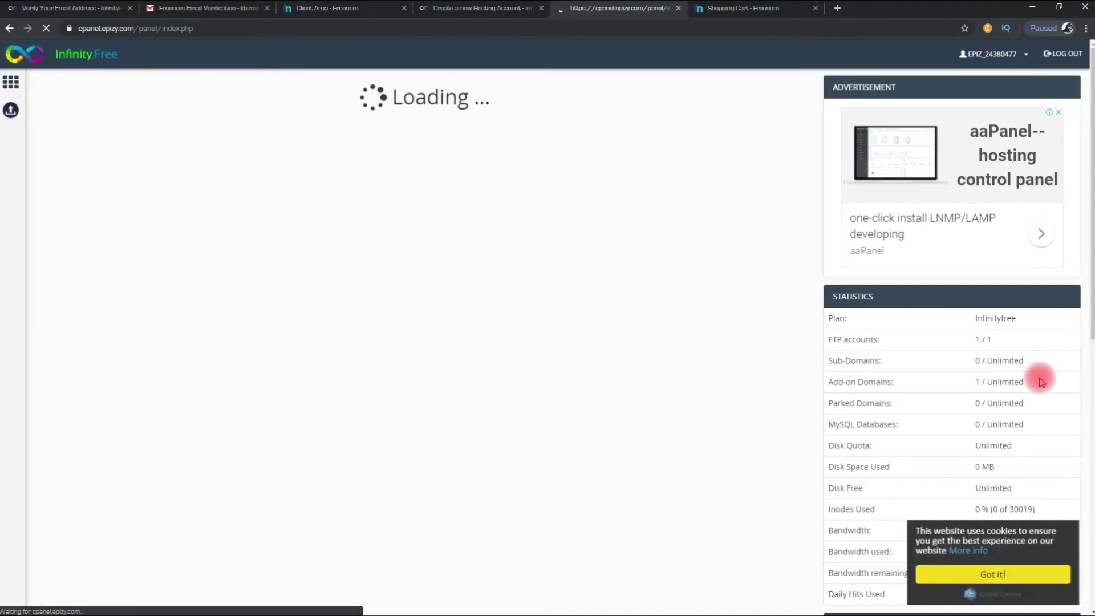
Scroll the control panel down to the Software section with Softaculous Apps Installer
scroll(872, 354, "down", 1)
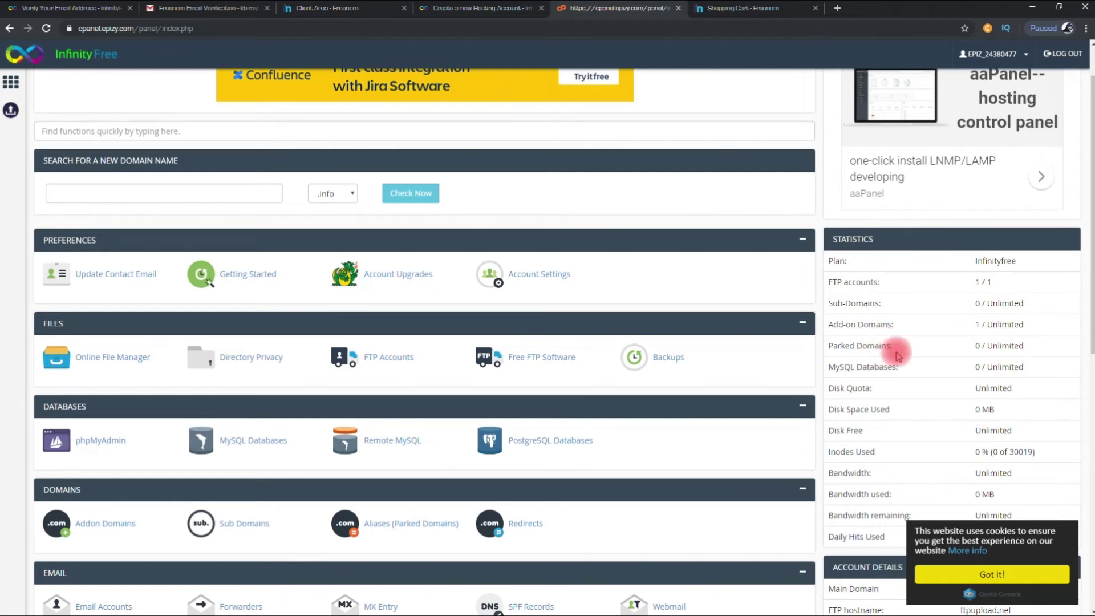
scroll(955, 364, "down", 2)
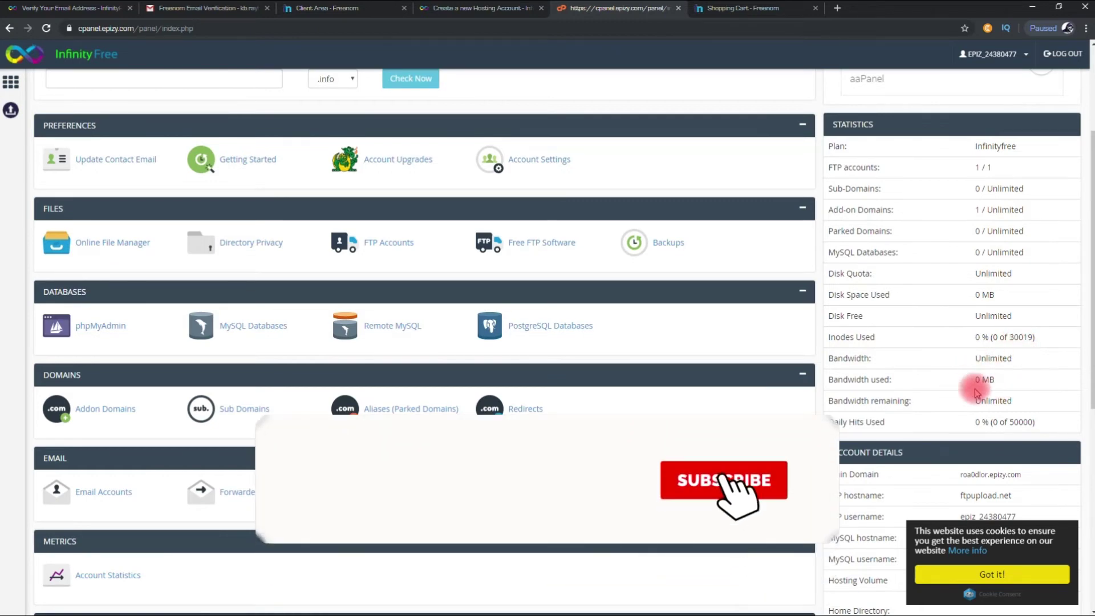
scroll(609, 369, "up", 3)
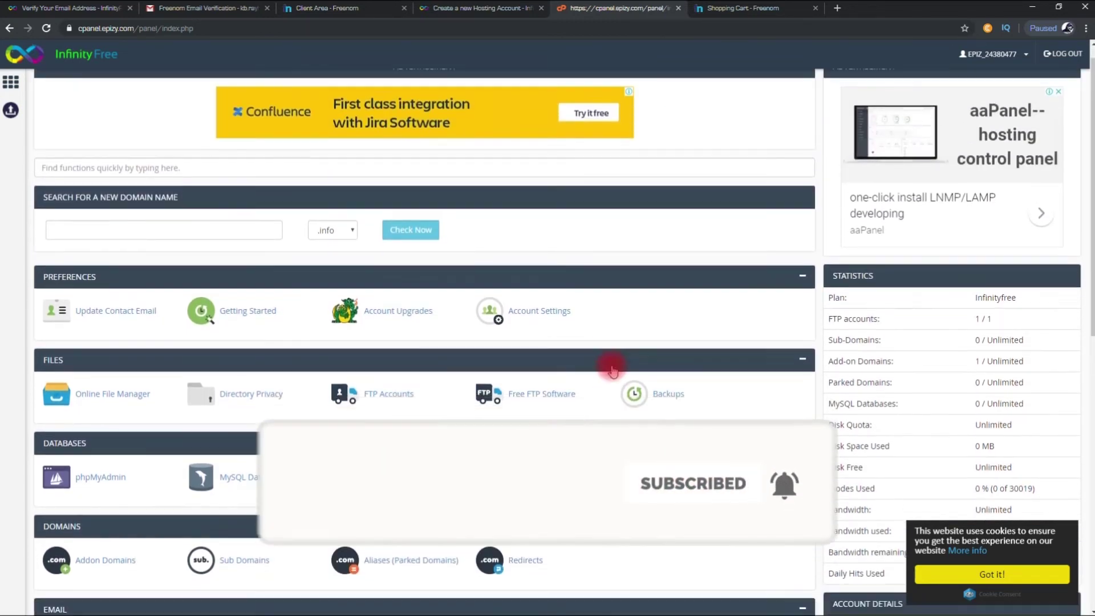
scroll(513, 317, "down", 2)
scroll(410, 308, "down", 1)
scroll(409, 307, "up", 2)
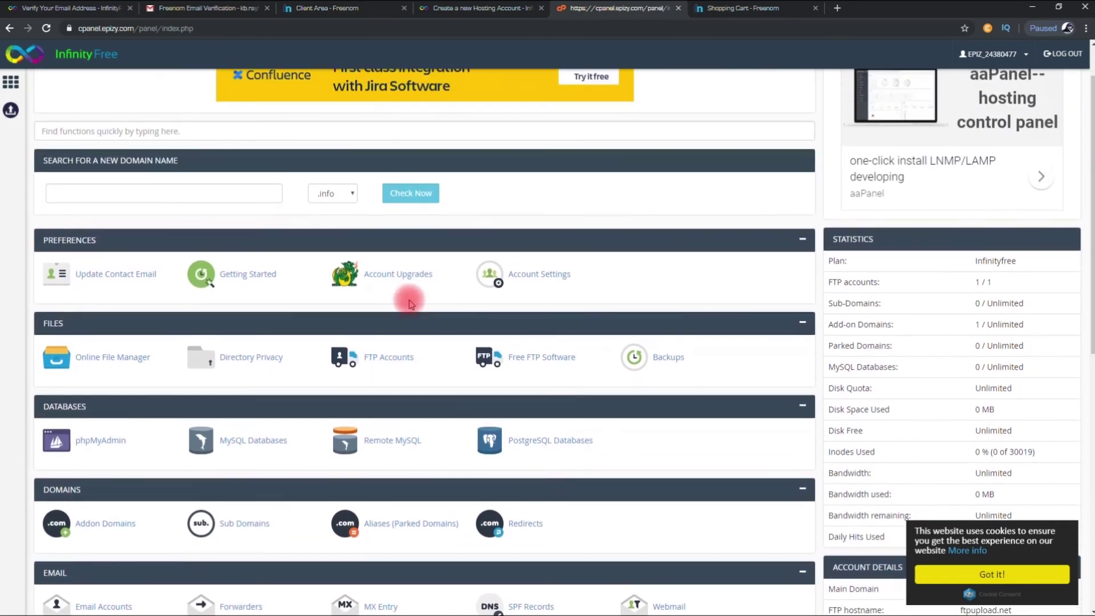
scroll(411, 303, "down", 4)
scroll(410, 302, "down", 4)
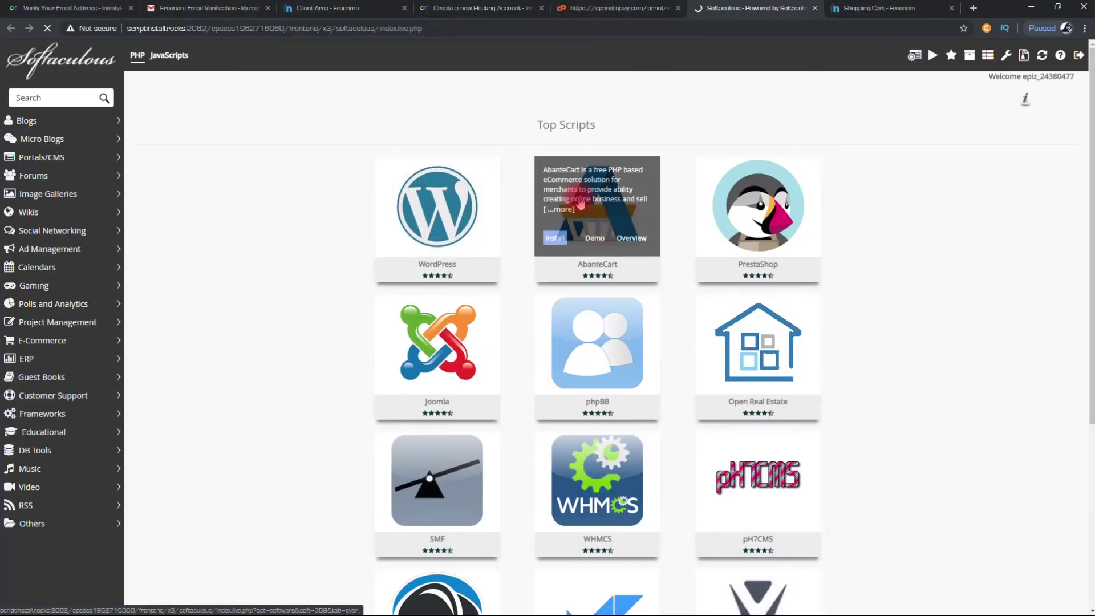
mouse_move(435, 200)
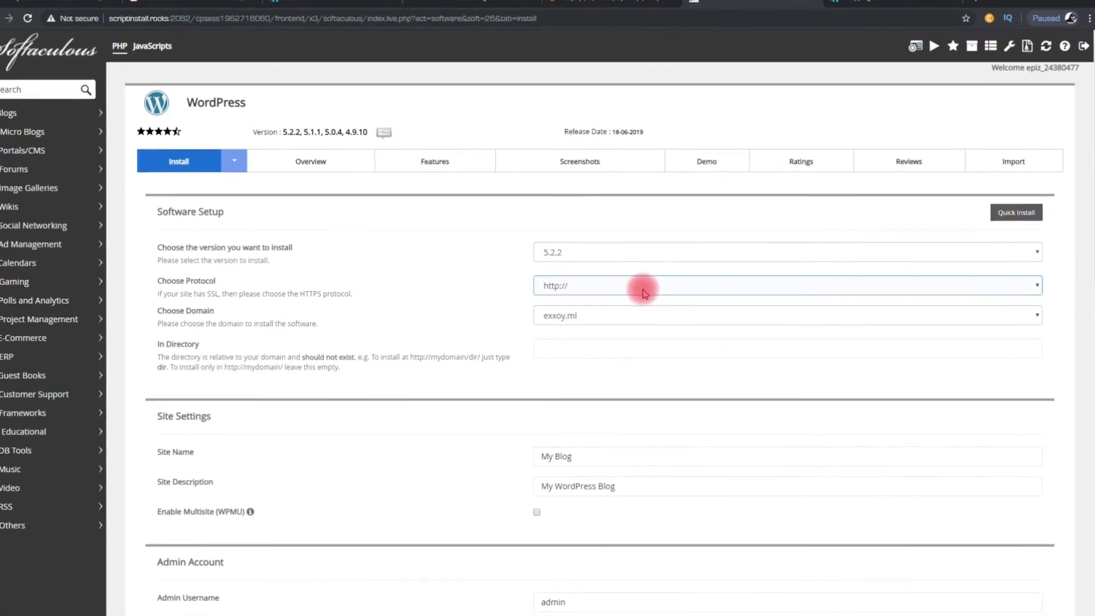
left_click(643, 291)
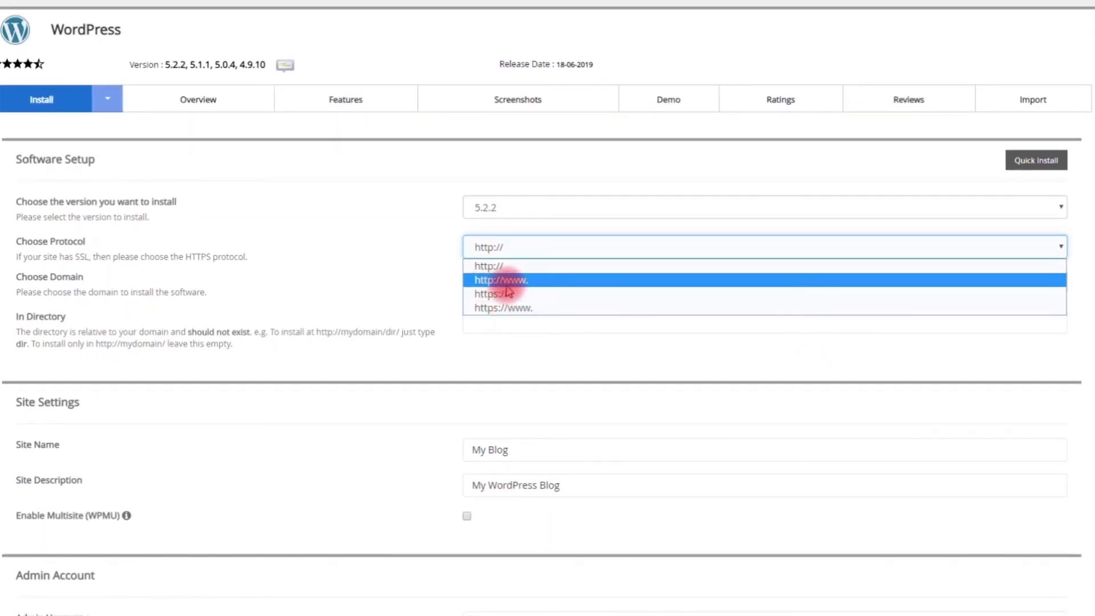
left_click(501, 279)
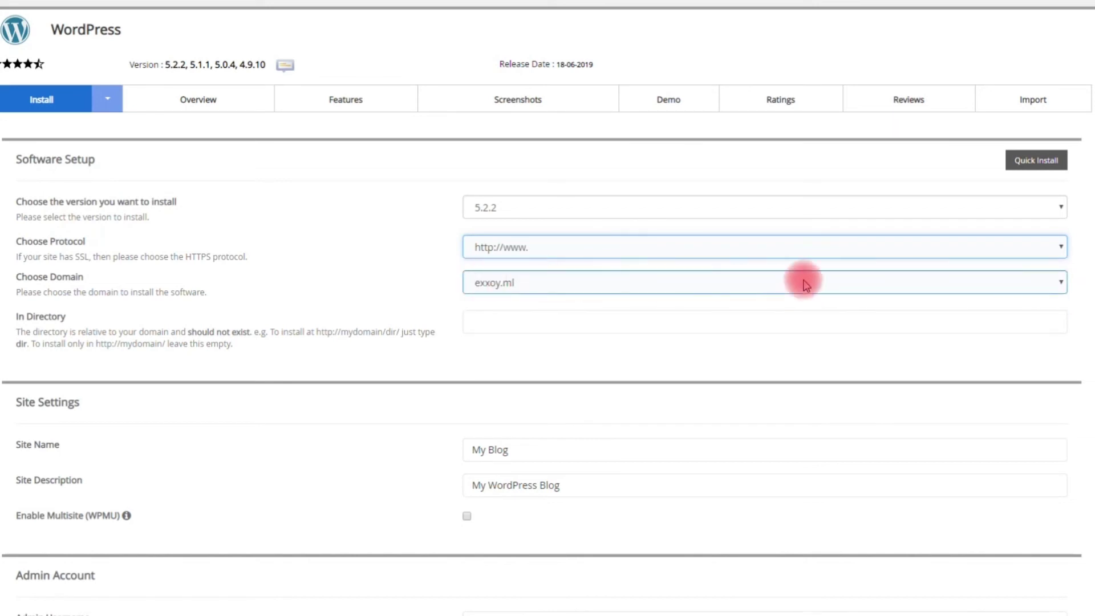
Replace the default site name with 'exxoy blog' and the description with 'Test'
scroll(342, 317, "down", 1)
scroll(303, 318, "down", 1)
left_click(468, 313)
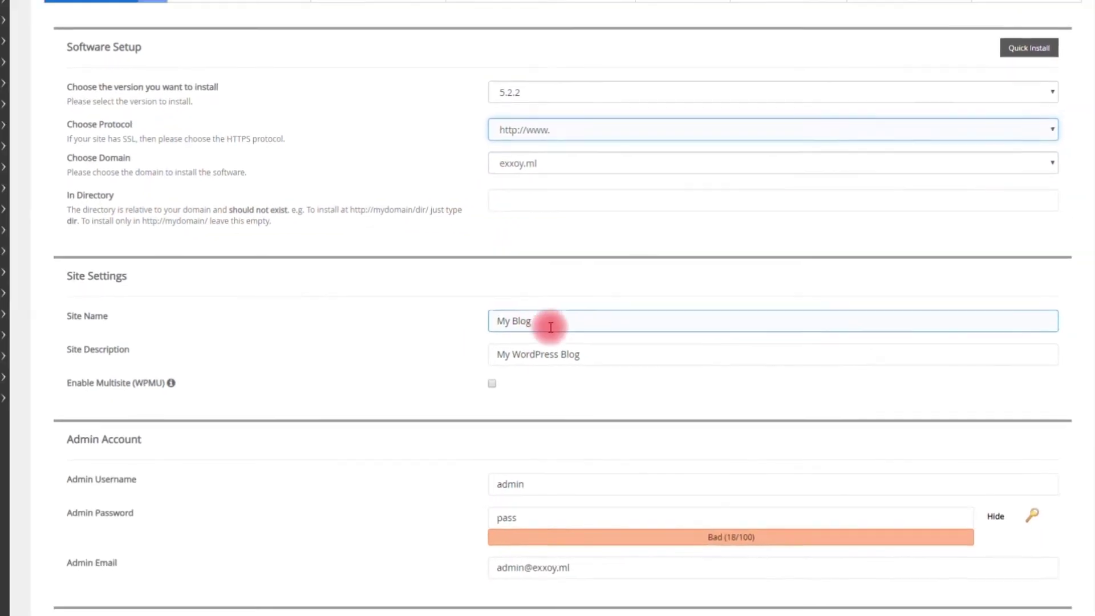
left_click_drag(581, 336, 506, 350)
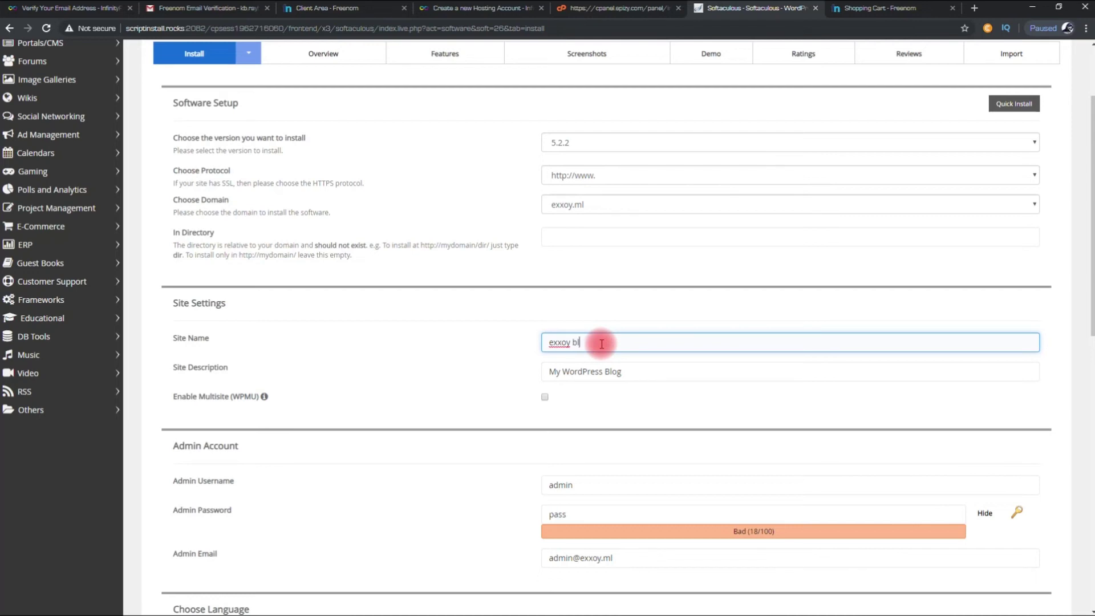
left_click_drag(627, 371, 542, 371)
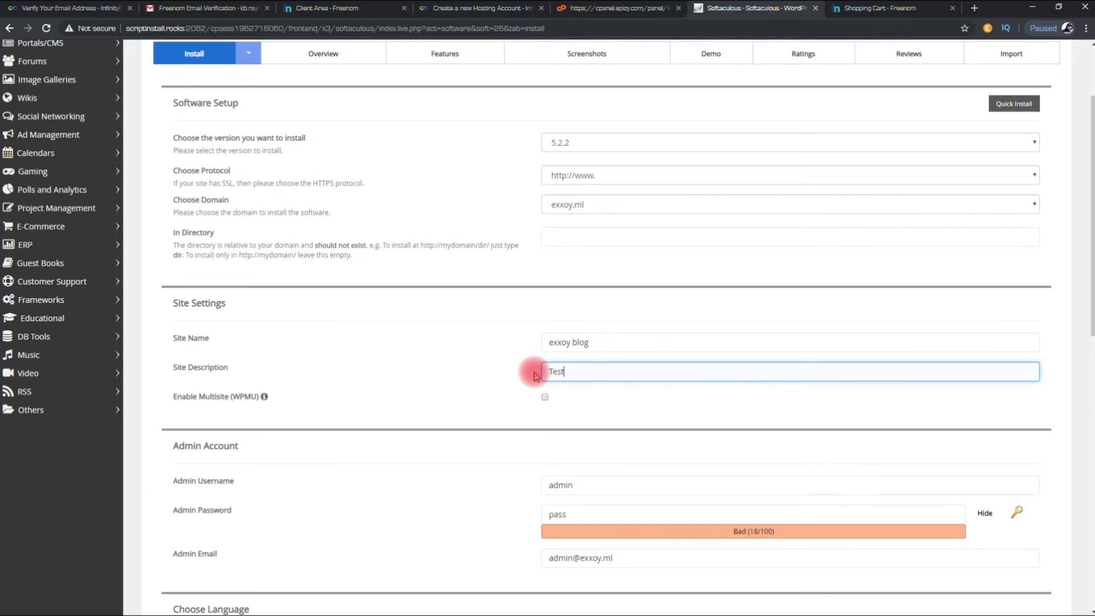
Replace the default admin password with a new one, keeping the admin username
scroll(521, 378, "down", 3)
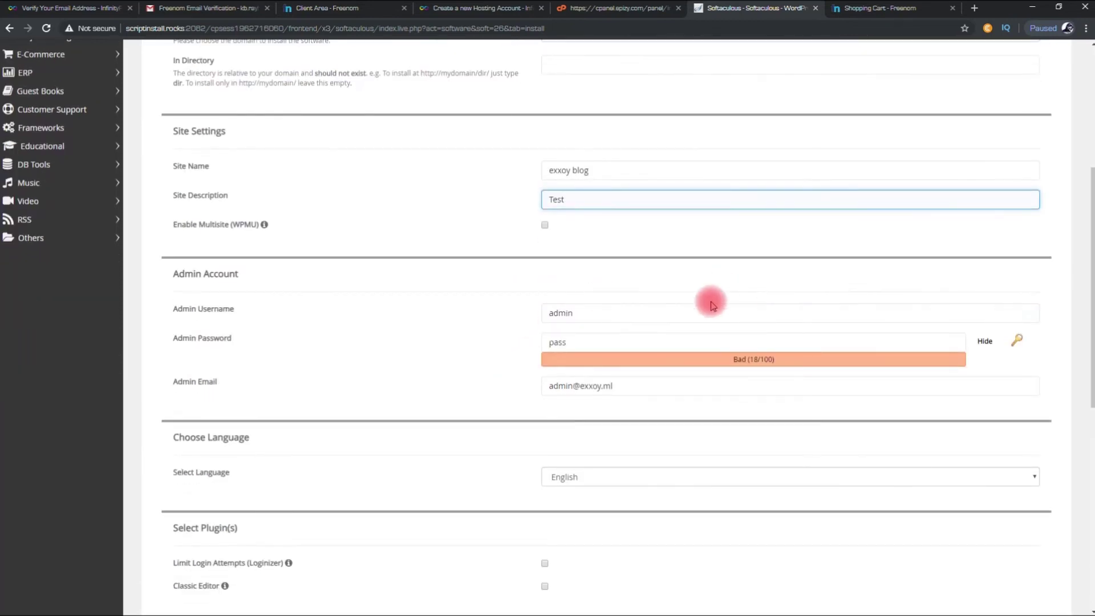
left_click(619, 314)
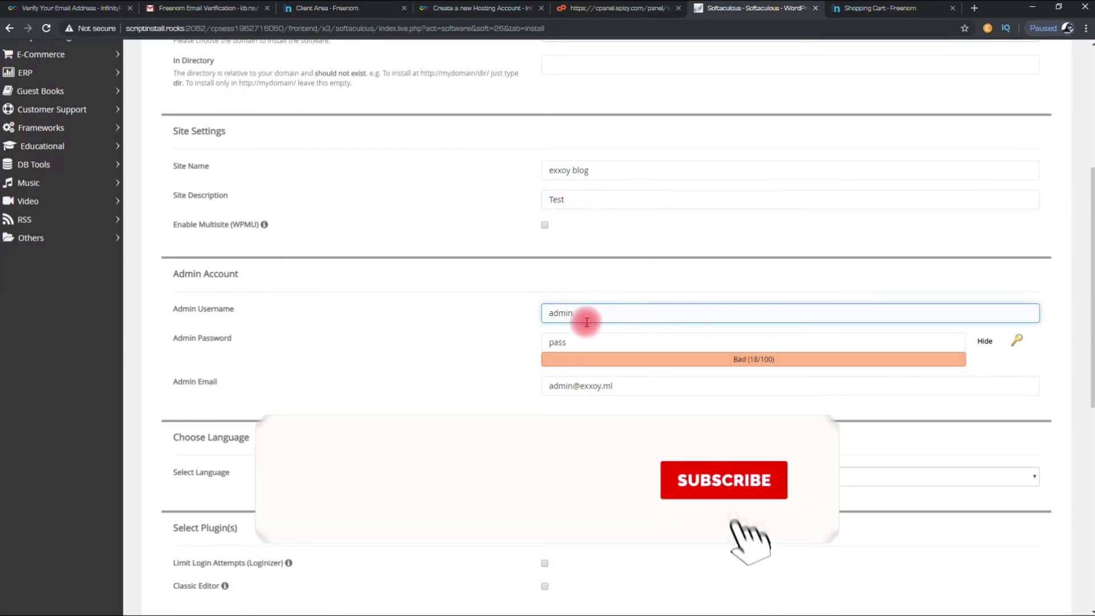
double_click(597, 313)
left_click(587, 344)
left_click_drag(587, 344, 502, 341)
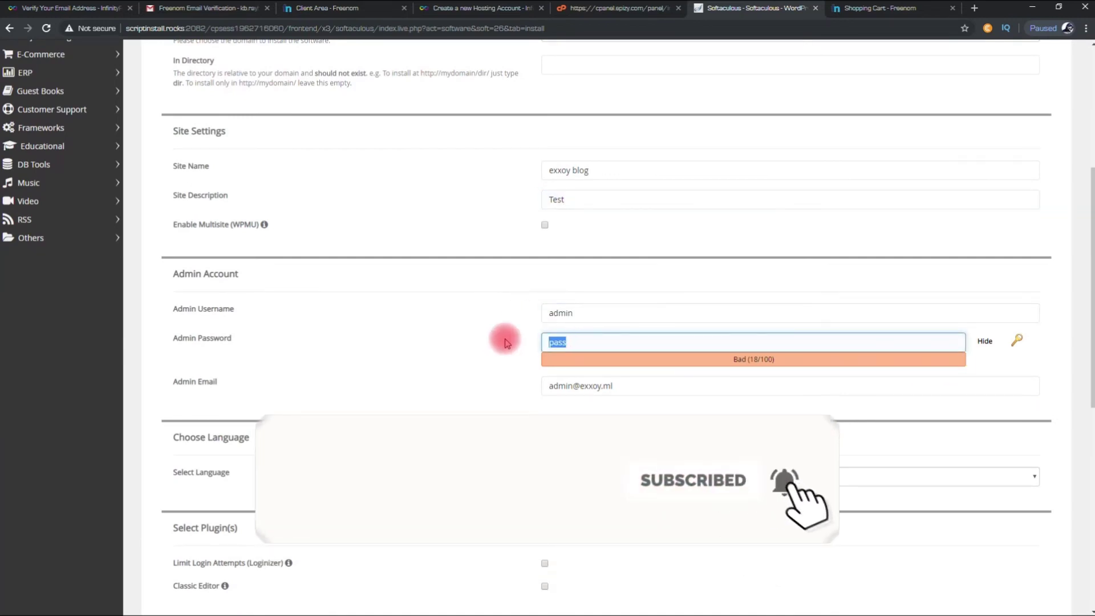
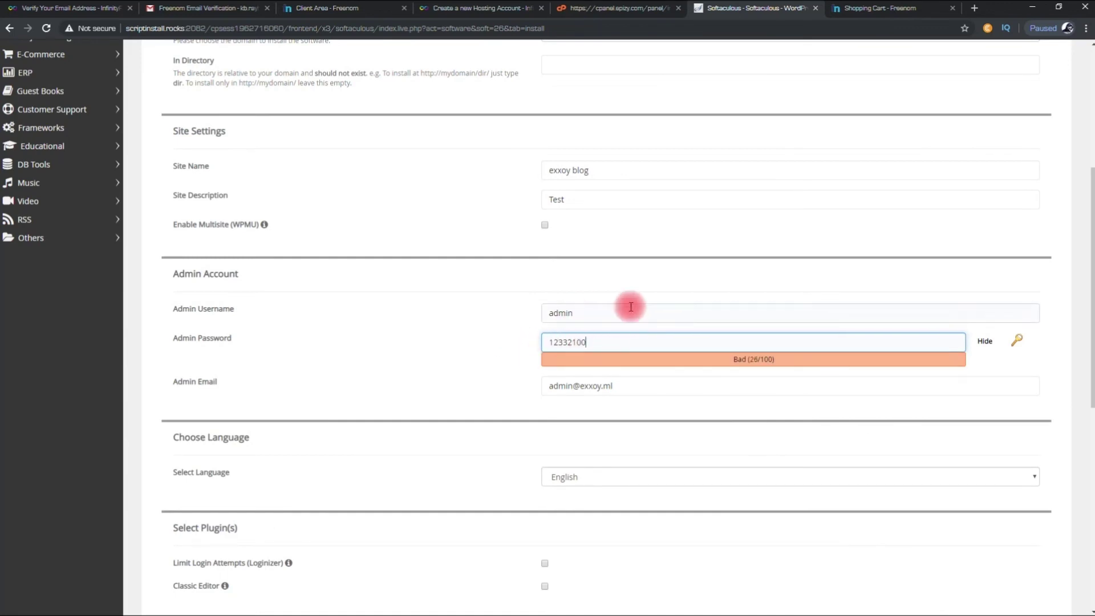
left_click(505, 344)
Review the admin e-mail field, leaving the address unchanged
scroll(608, 343, "down", 2)
left_click(593, 278)
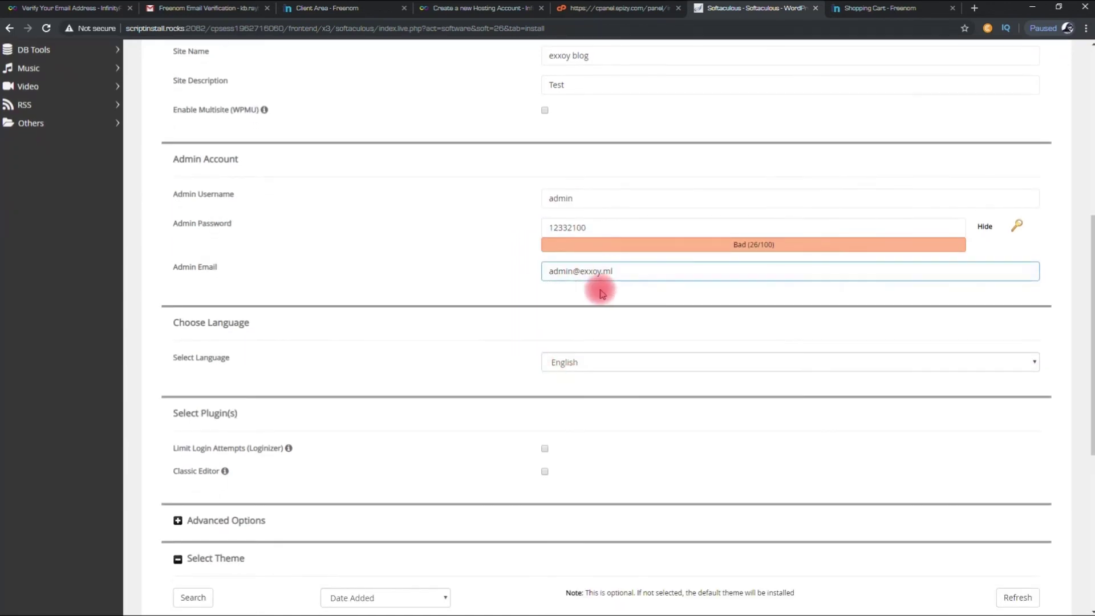
left_click(592, 292)
scroll(570, 268, "down", 1)
left_click(593, 215)
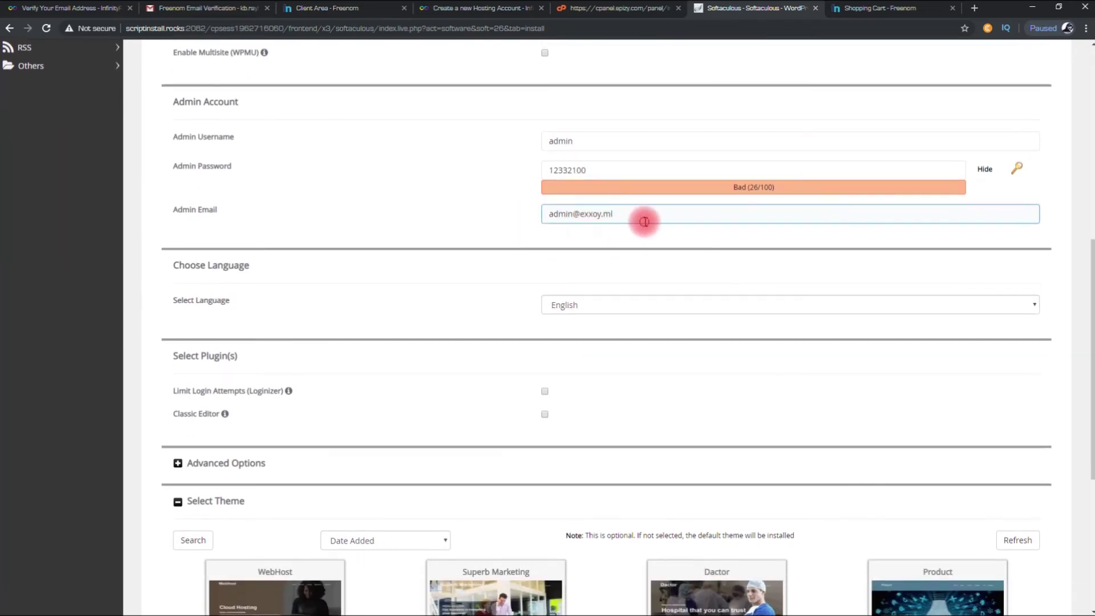
left_click_drag(643, 220, 513, 215)
left_click(600, 228)
Select the Product theme for the new WordPress site
scroll(587, 234, "down", 3)
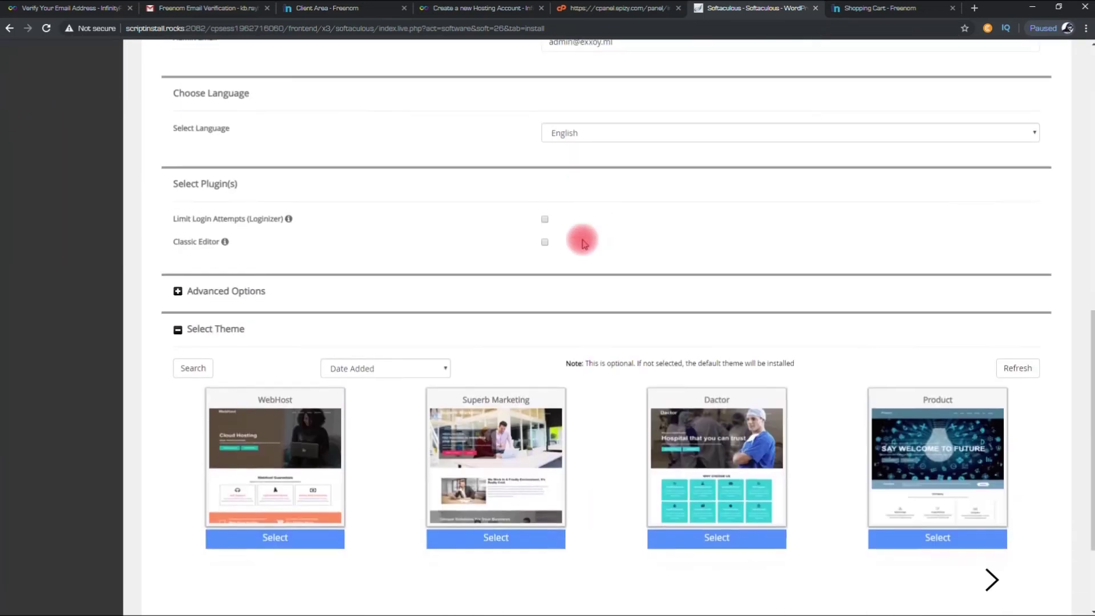
scroll(343, 350, "down", 2)
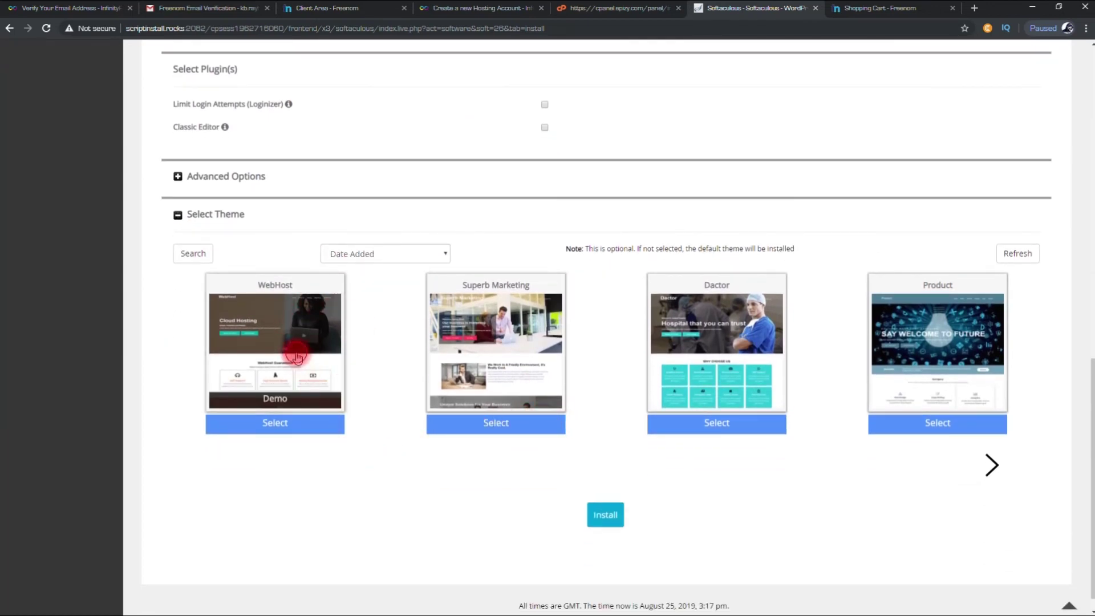
left_click(277, 360)
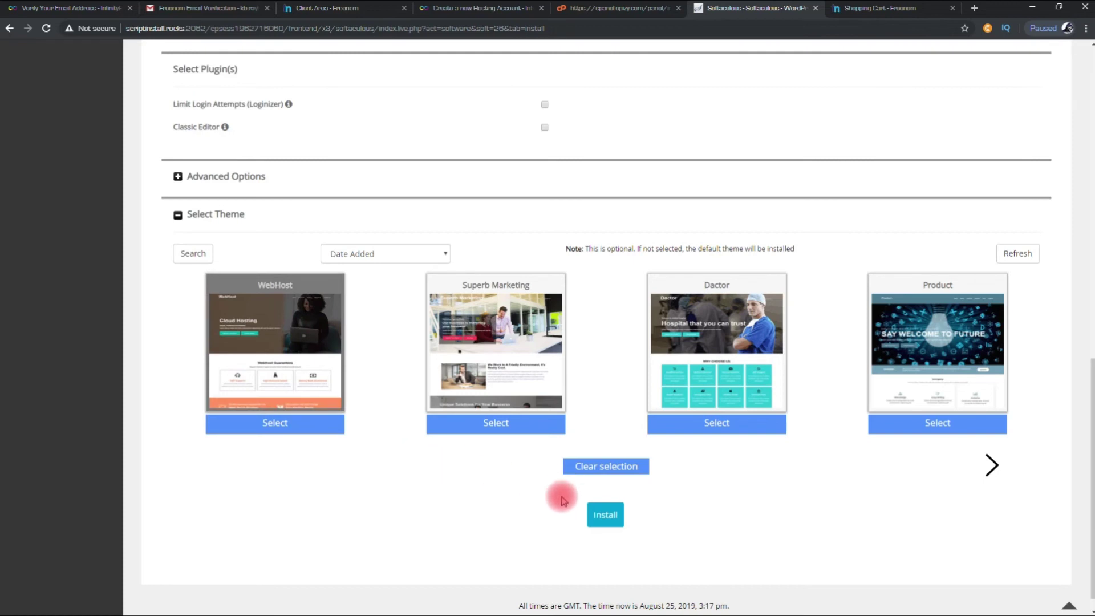
Expand and collapse Advanced Options, then launch the WordPress installation
scroll(619, 522, "up", 1)
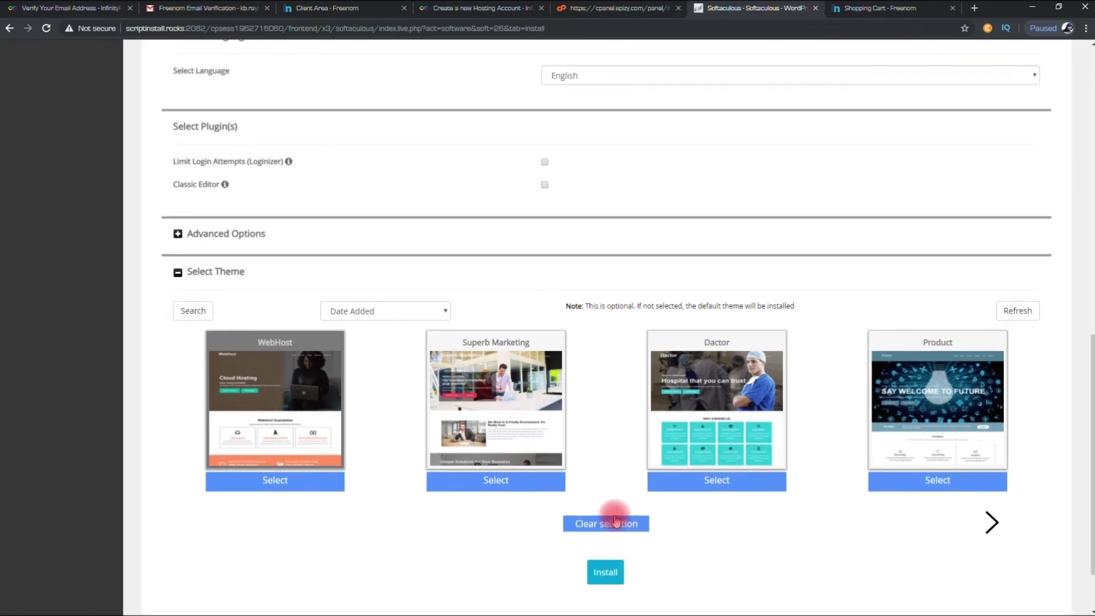
left_click(178, 233)
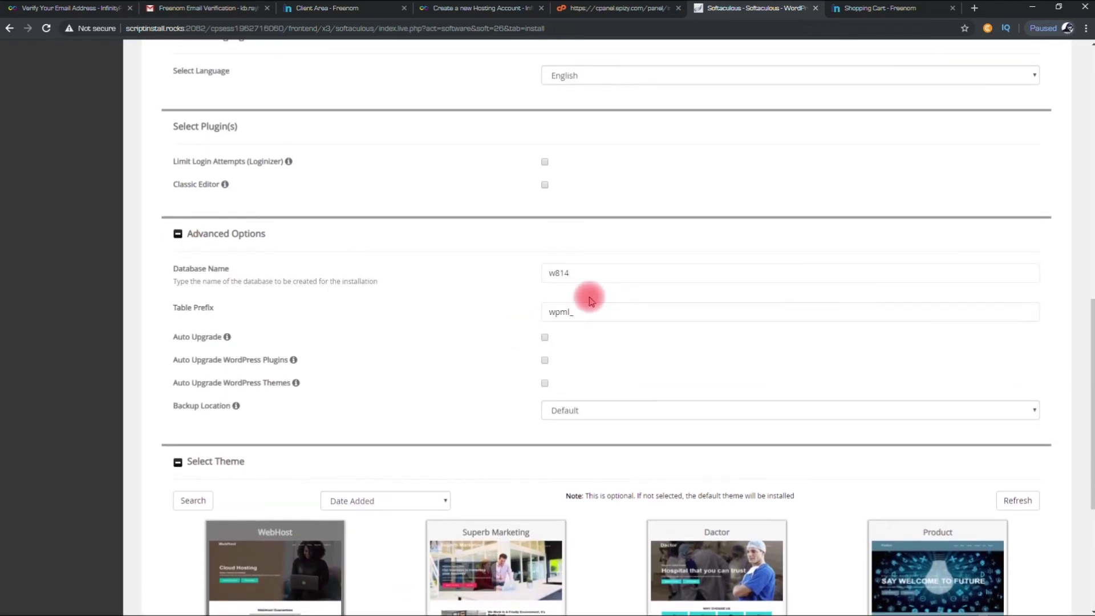
scroll(233, 254, "down", 1)
left_click(177, 179)
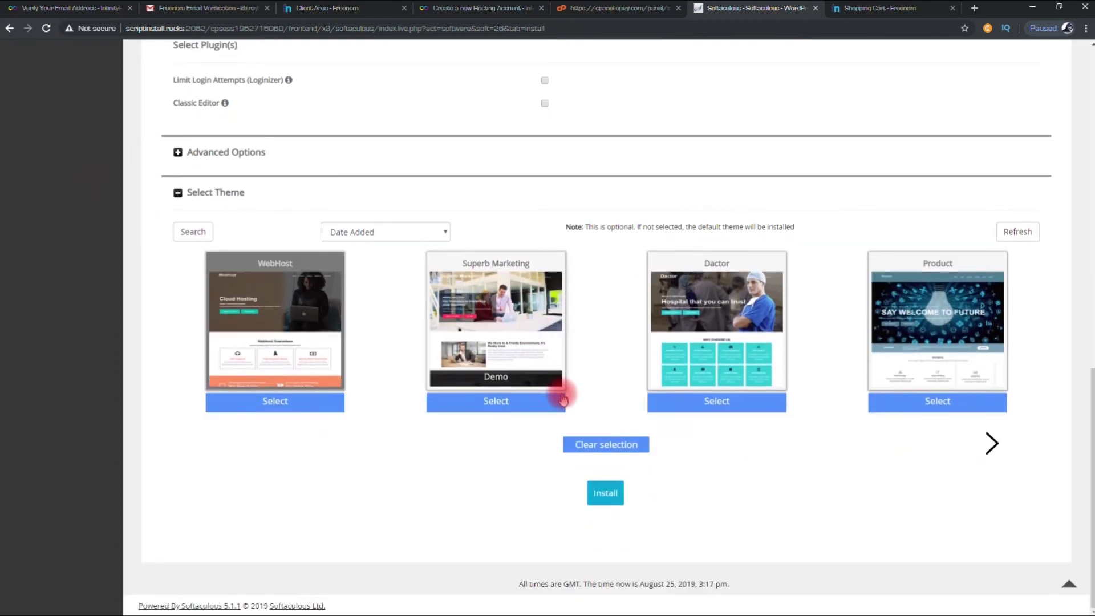
left_click(607, 505)
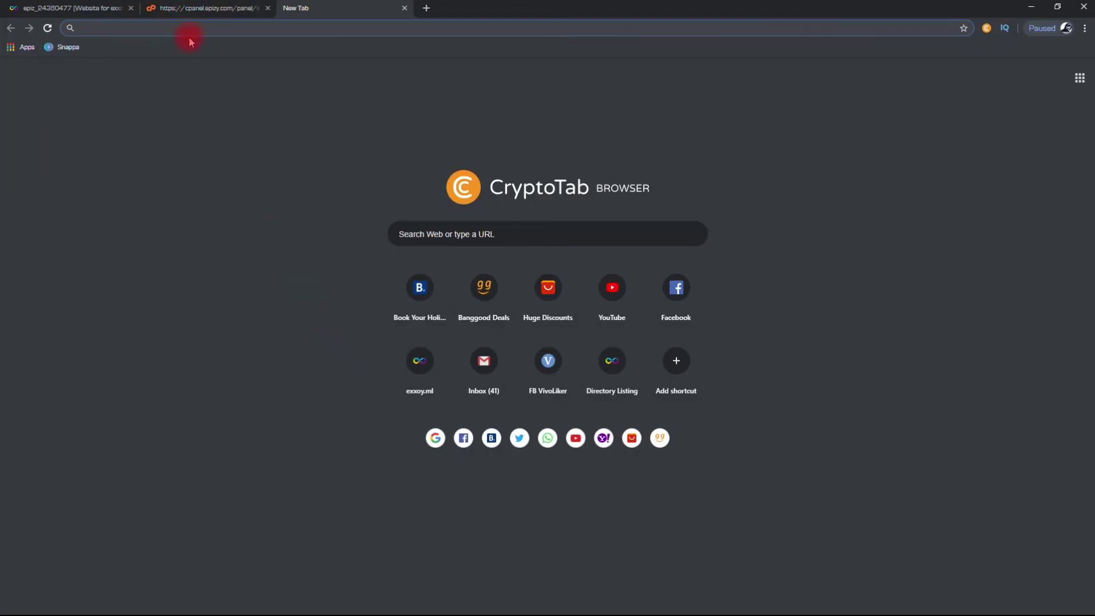
Load exxoy.ml and look over the new blog live on the site
type("exxo")
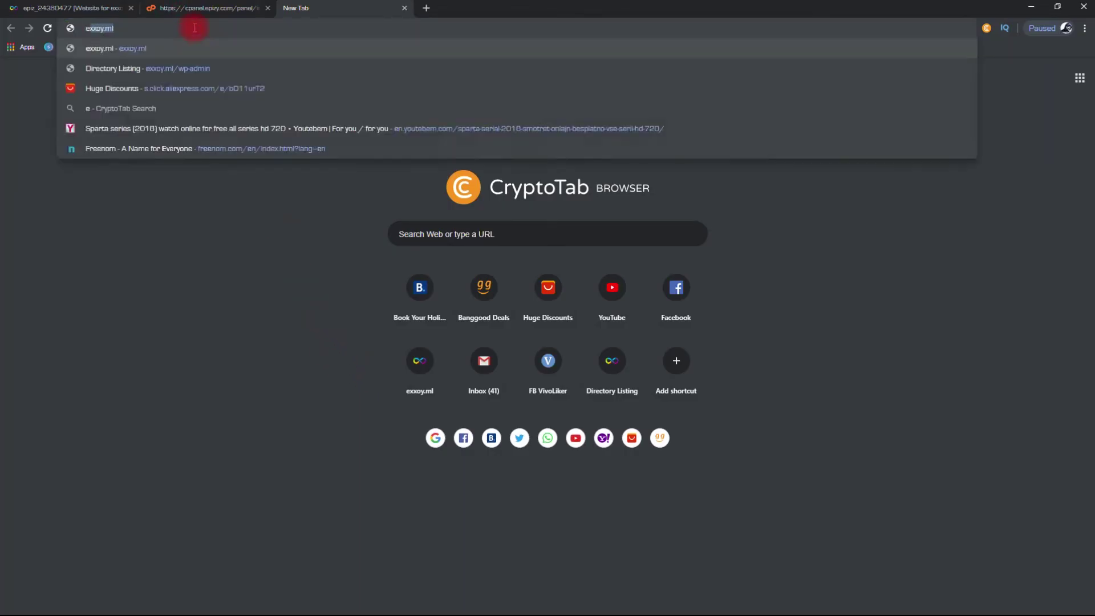
type("y.")
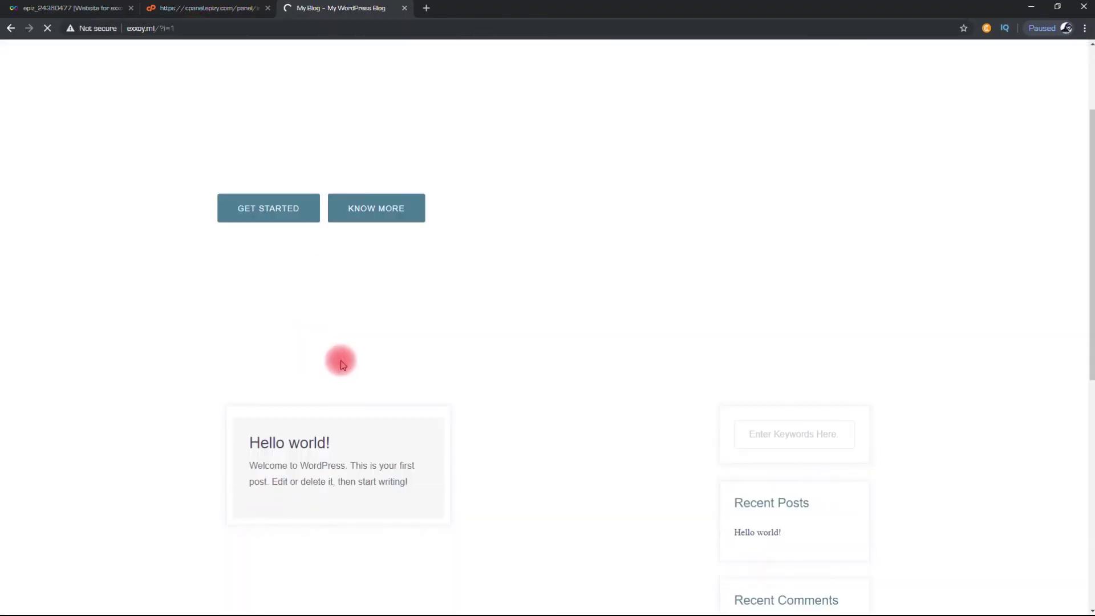
scroll(348, 354, "down", 8)
scroll(354, 342, "up", 10)
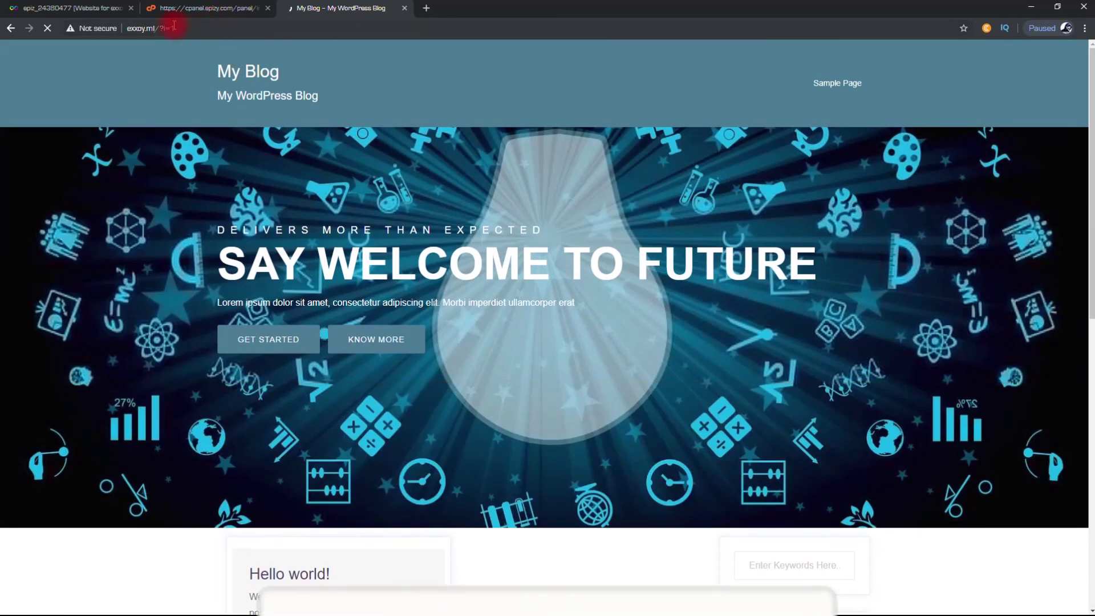
Go to exxoy.ml/wp-admin to reach the site's admin login page
left_click(174, 25)
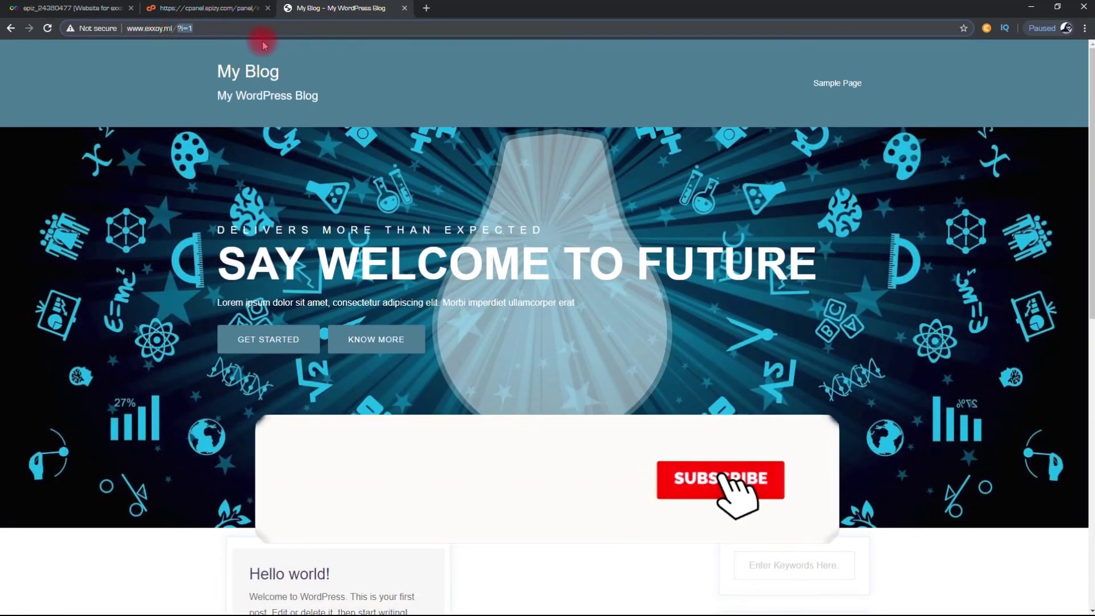
type("wp")
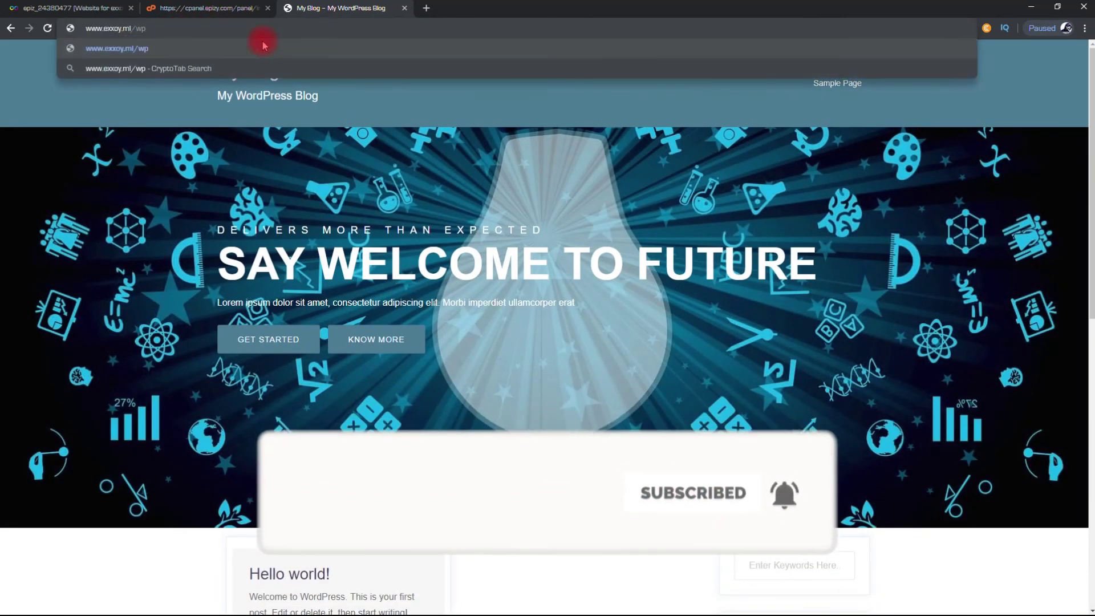
type("-admin")
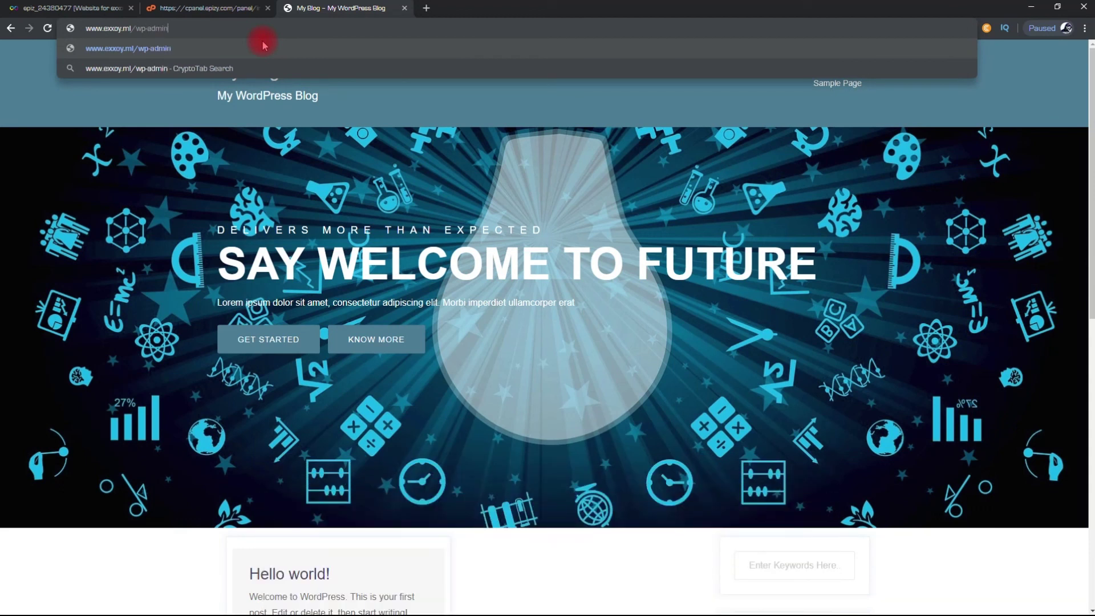
key("Return")
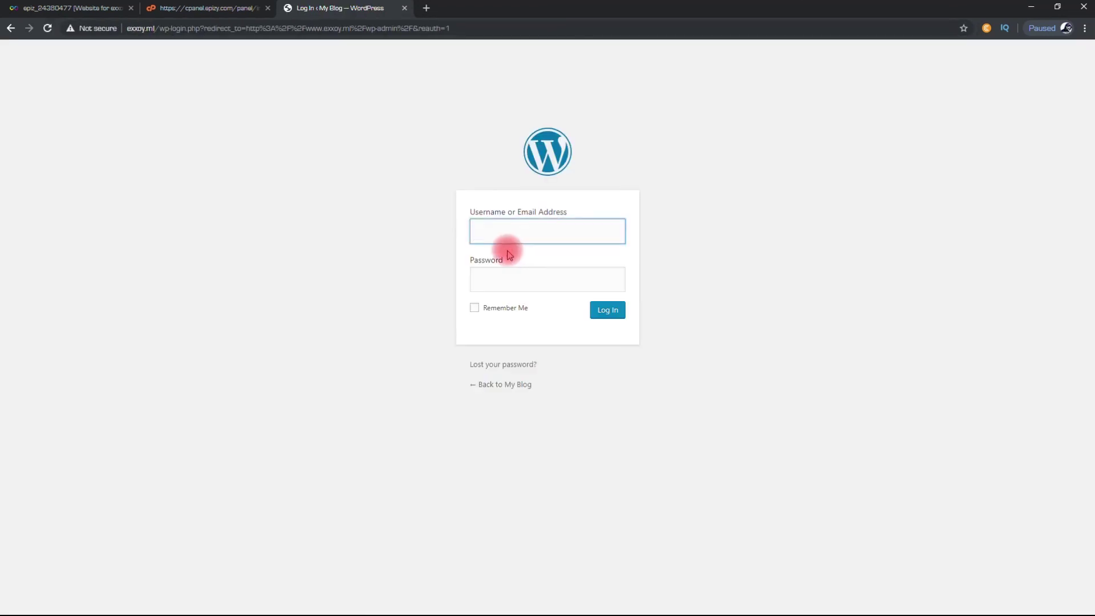
Sign in with the saved 'admin' username and the account password to reach the Dashboard
left_click(501, 237)
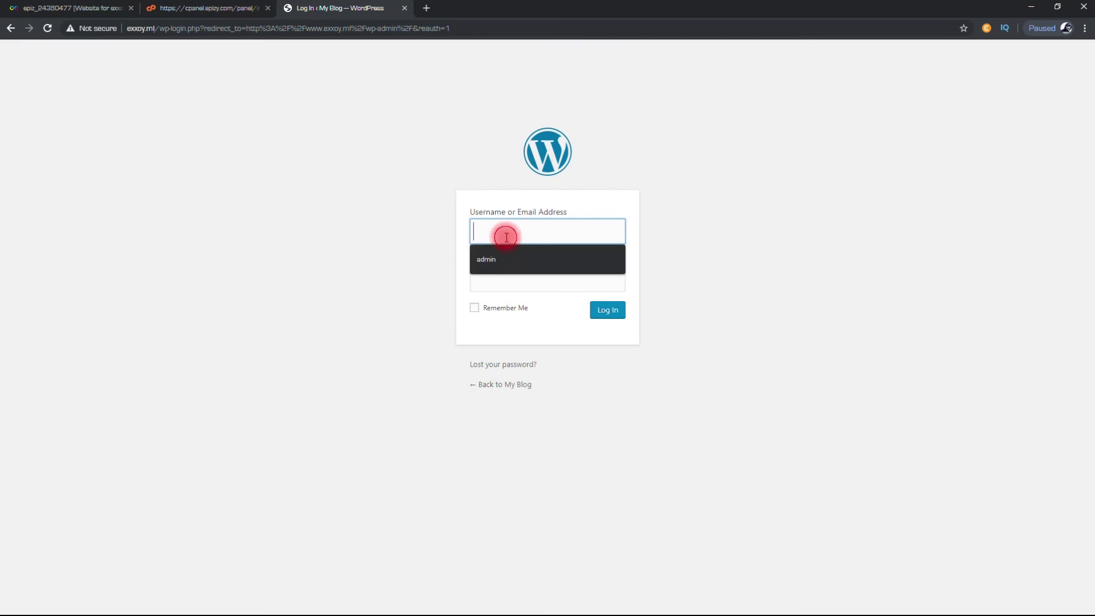
left_click(486, 262)
left_click(488, 271)
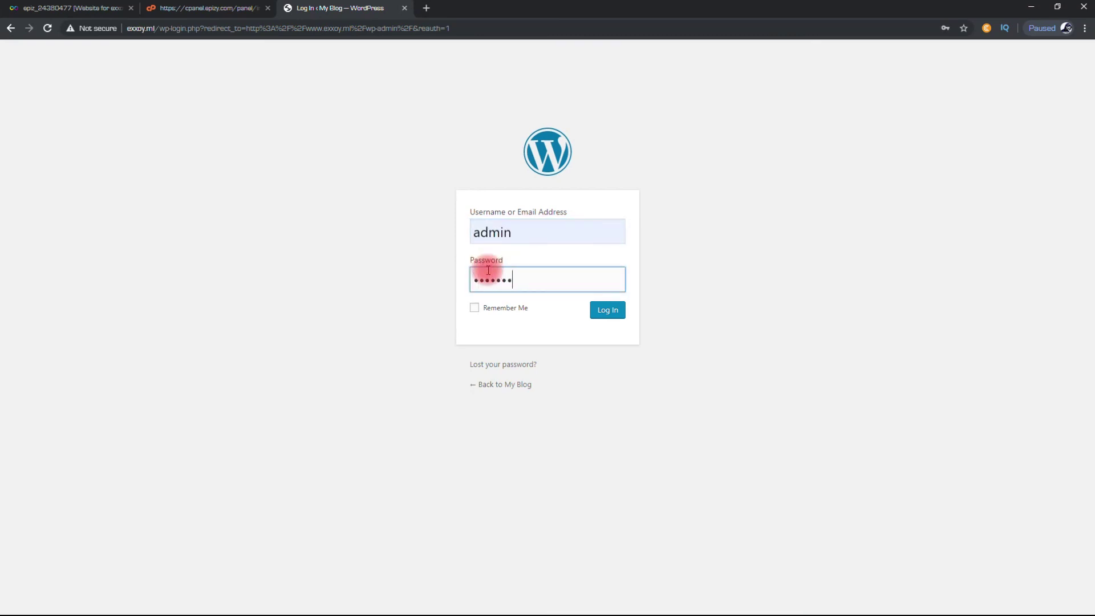
key("Return")
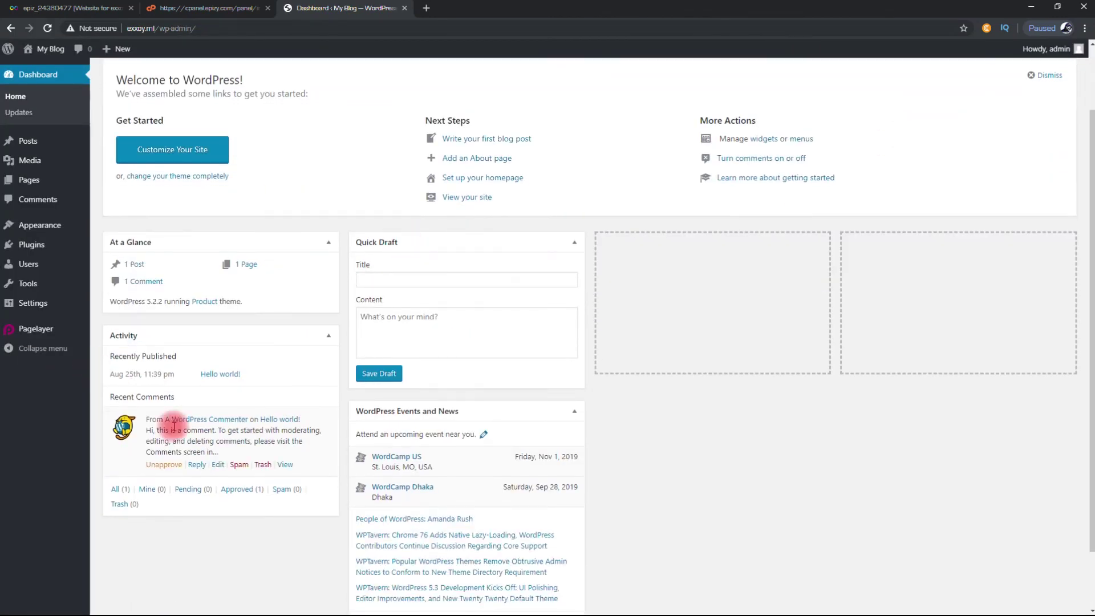
Open Appearance to list the 5 installed themes, with Product active
scroll(43, 165, "up", 2)
left_click(43, 227)
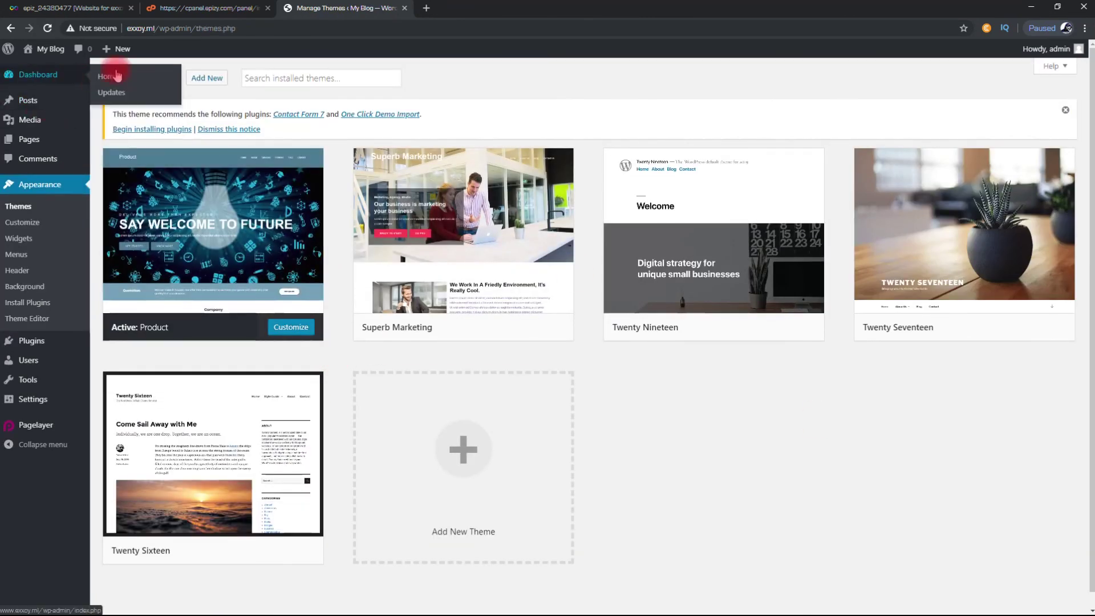
mouse_move(322, 396)
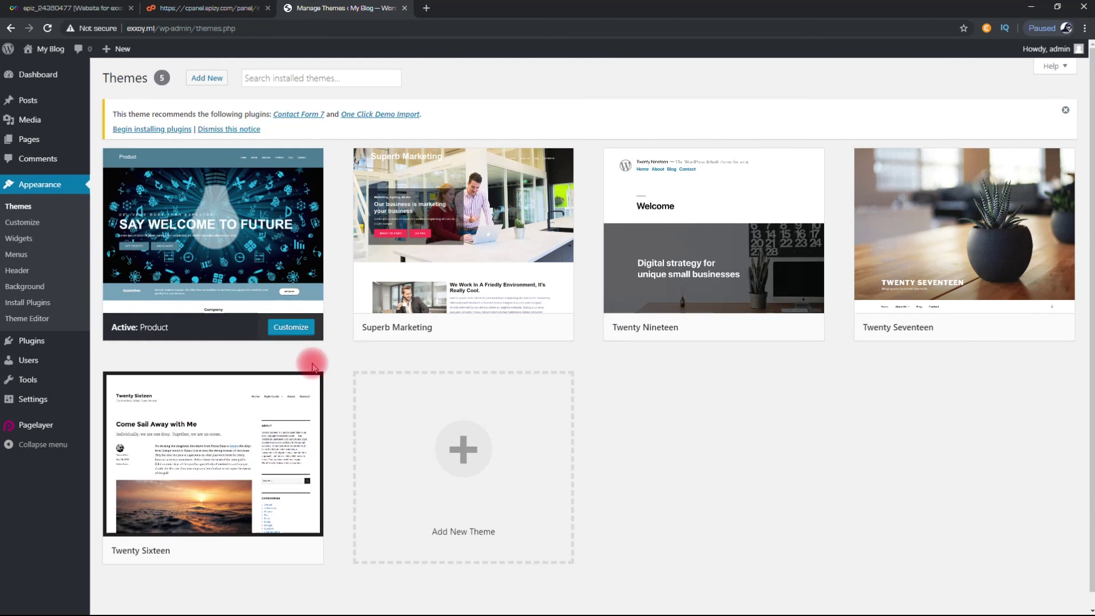